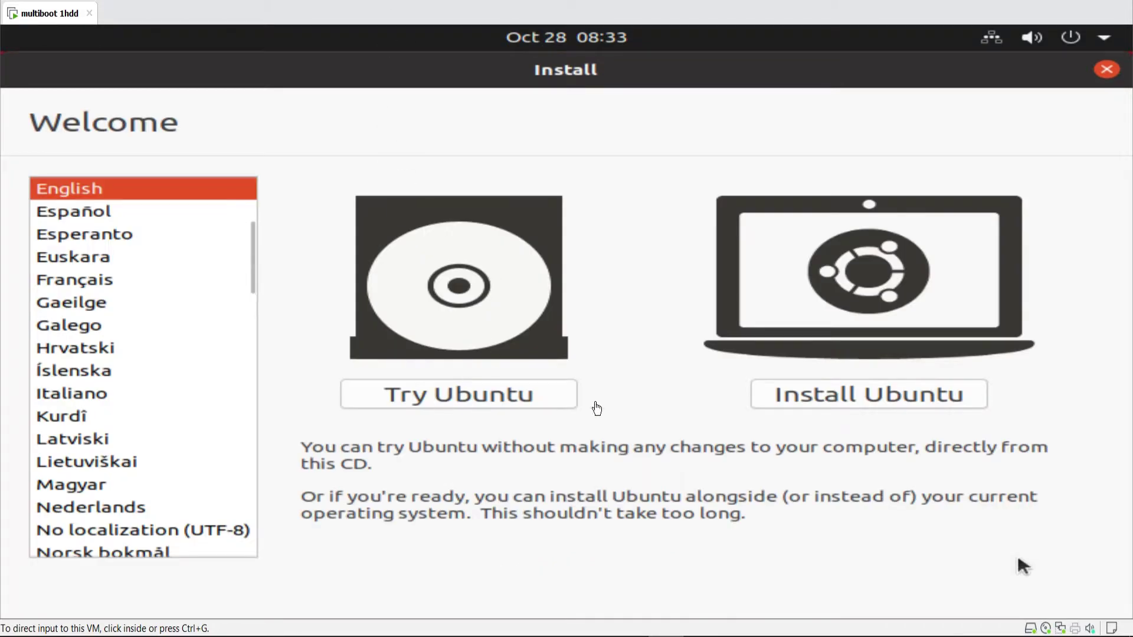
- Start the Ubuntu install with English (US) keyboard, normal installation and 'Something else' partitioning
left_click(838, 395)
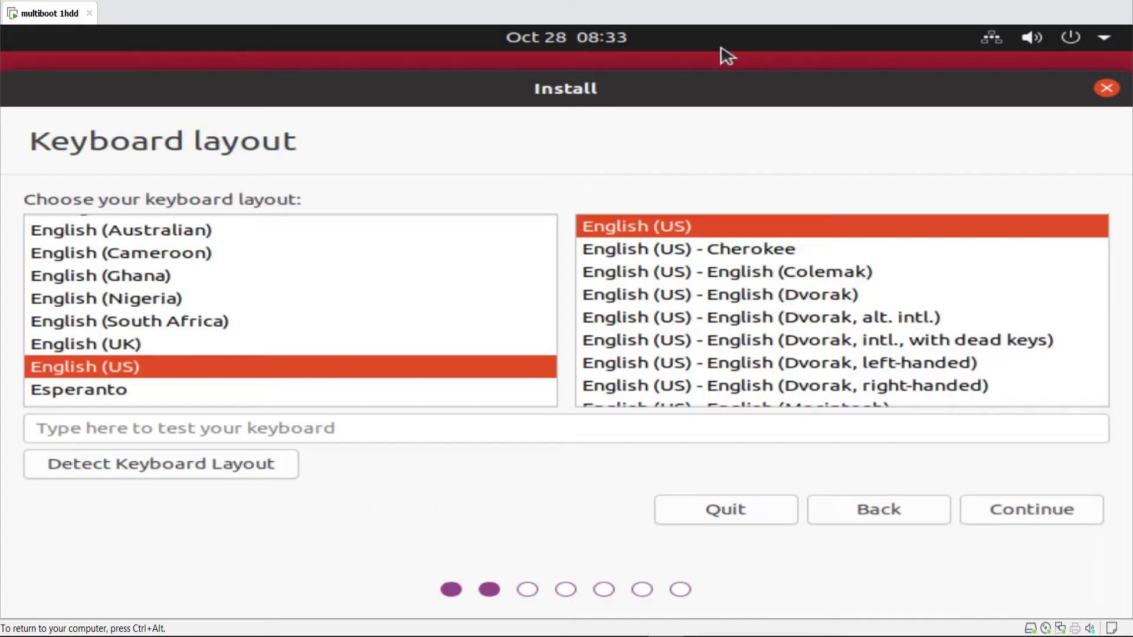
left_click(990, 514)
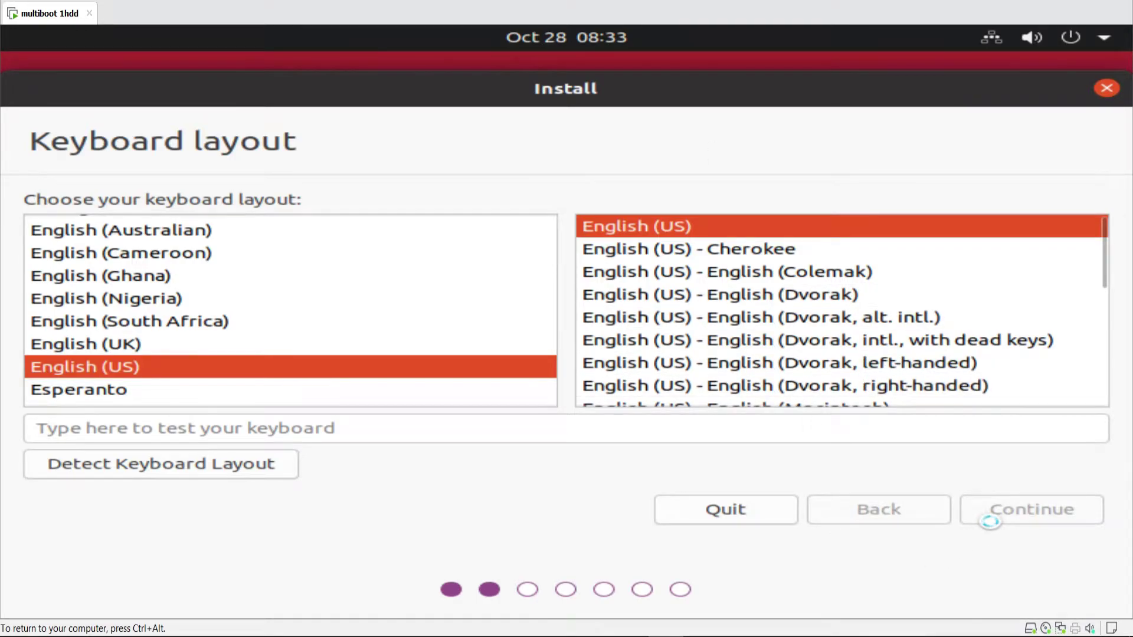
left_click(983, 516)
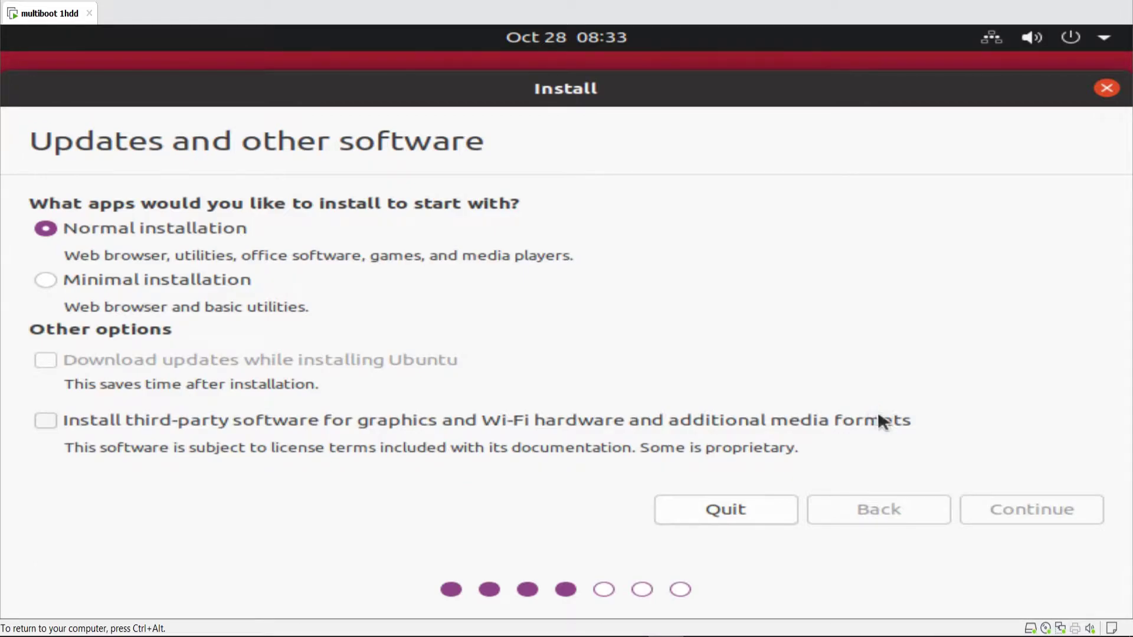
left_click(175, 312)
left_click(991, 511)
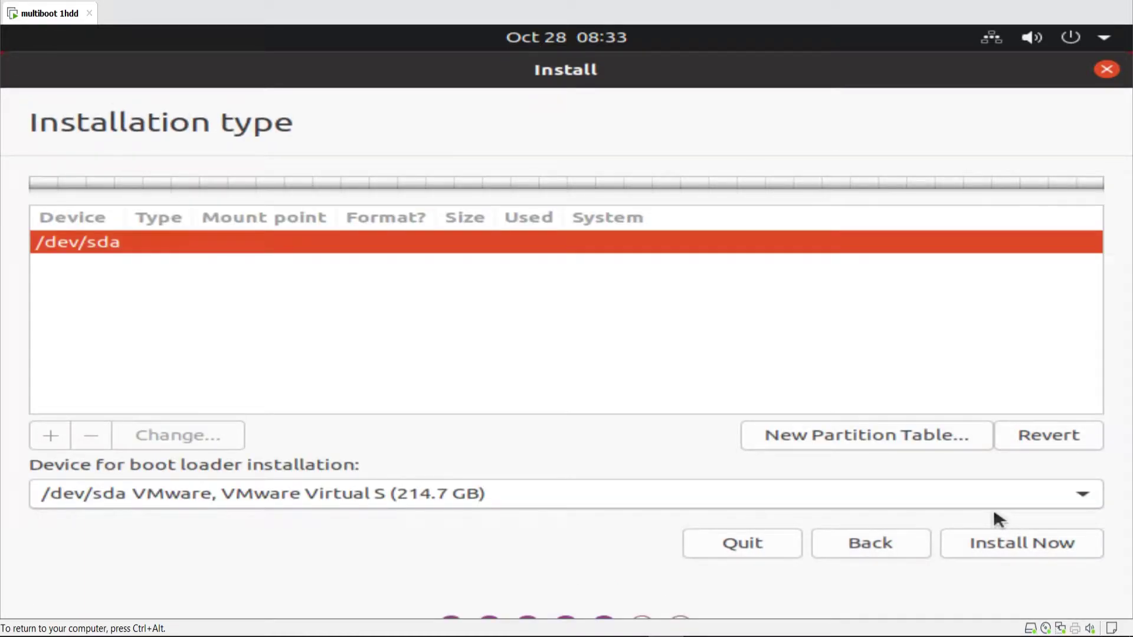
- Create a new partition table on /dev/sda and add a 20000 MB ext4 partition mounted at /
left_click(921, 447)
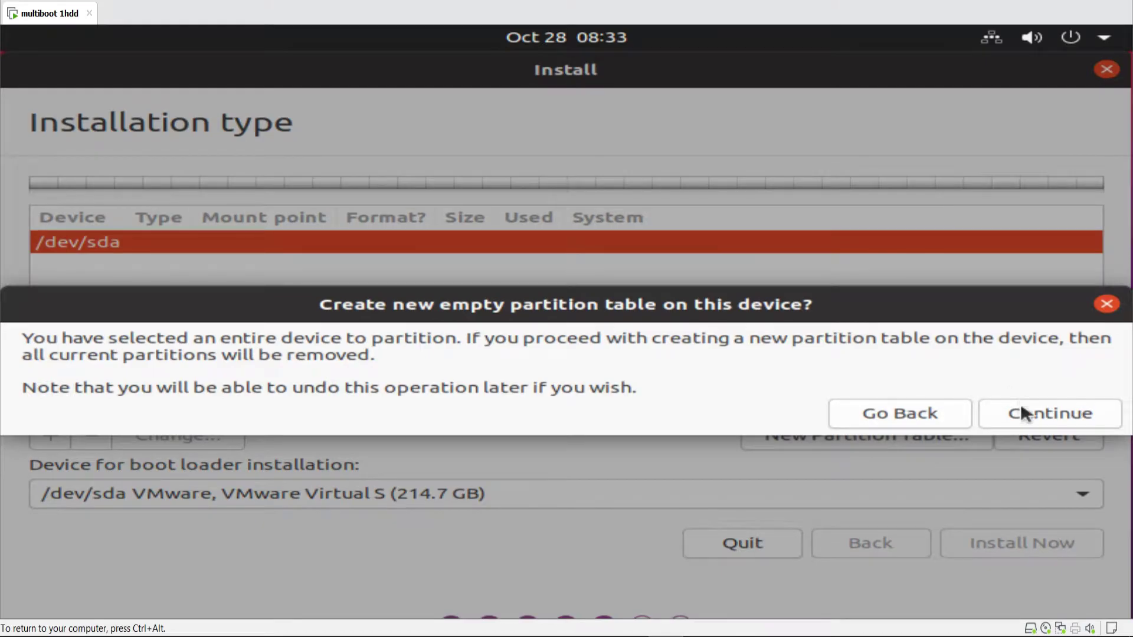
left_click(1021, 408)
left_click(190, 263)
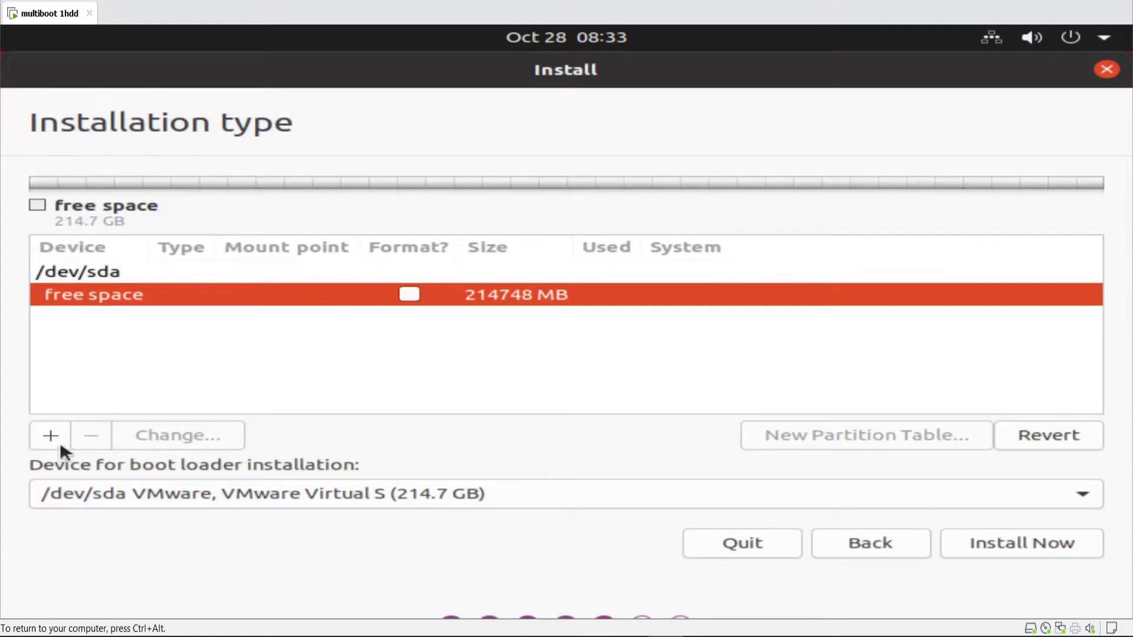
left_click(52, 436)
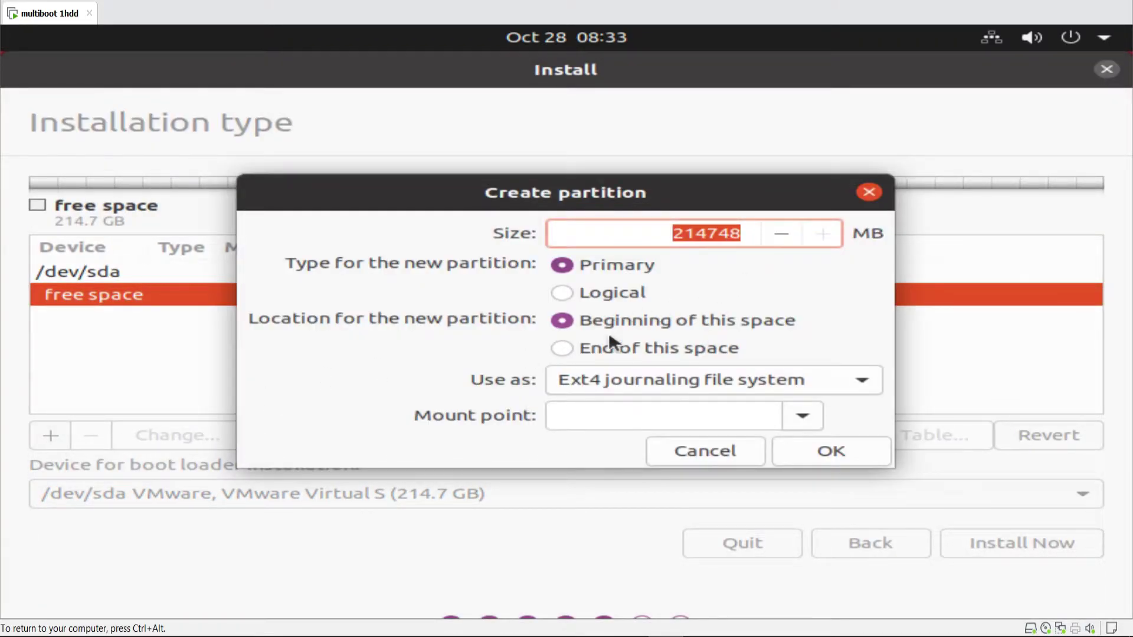
left_click_drag(675, 200, 776, 246)
type("20")
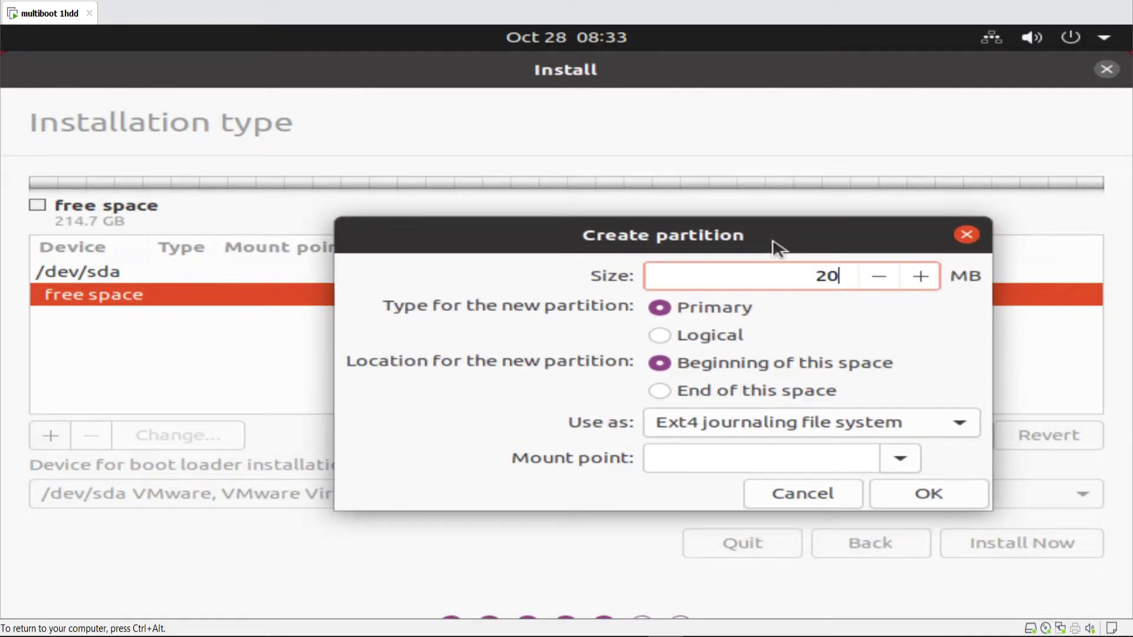
type("000")
left_click(730, 461)
type("/")
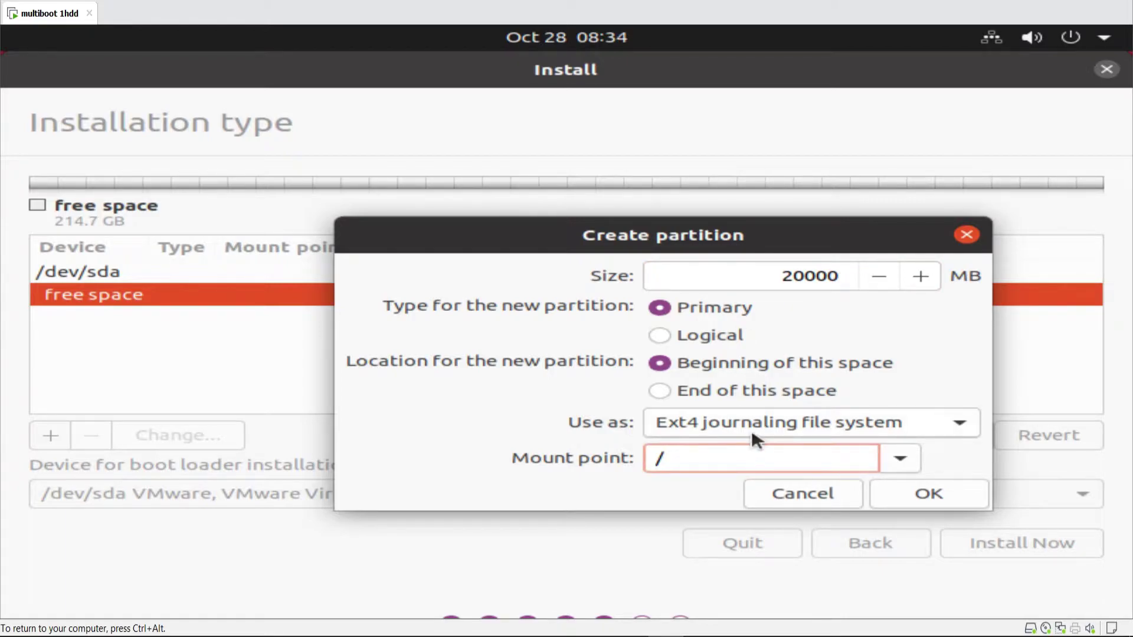
left_click(921, 495)
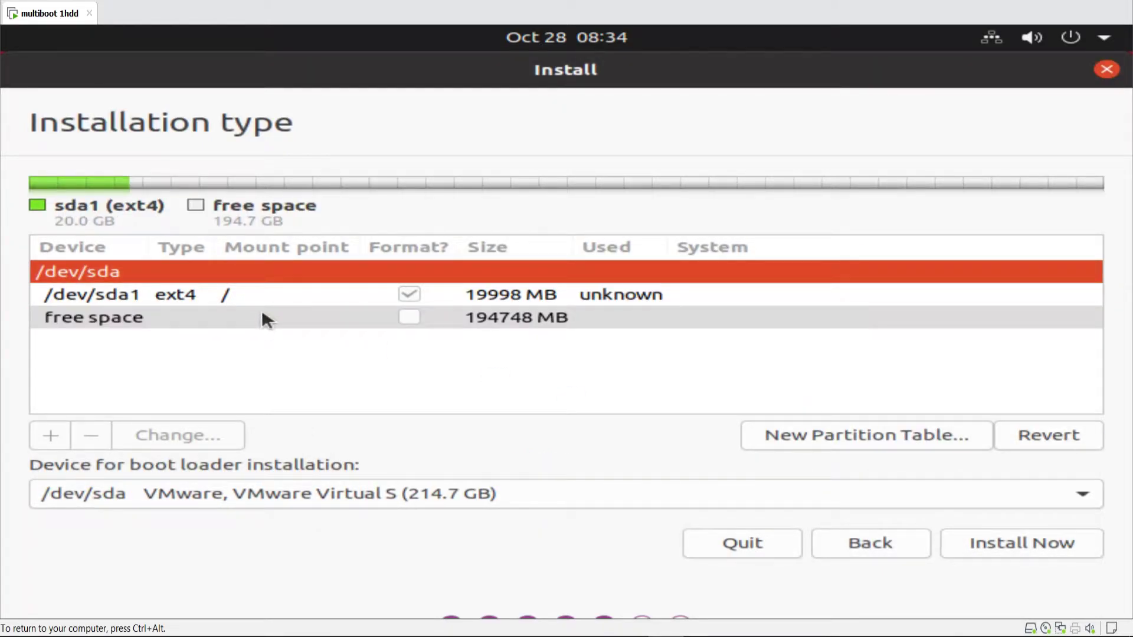
- Check the new sda1 partition's settings unchanged, then choose Install Now
left_click(263, 317)
left_click(291, 292)
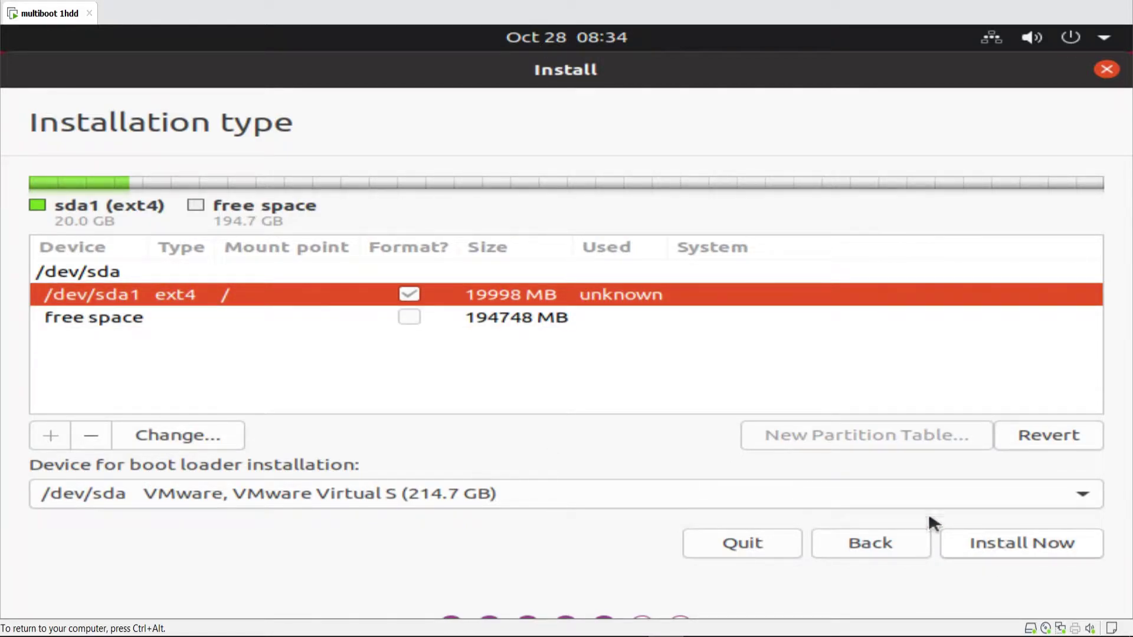
right_click(148, 298)
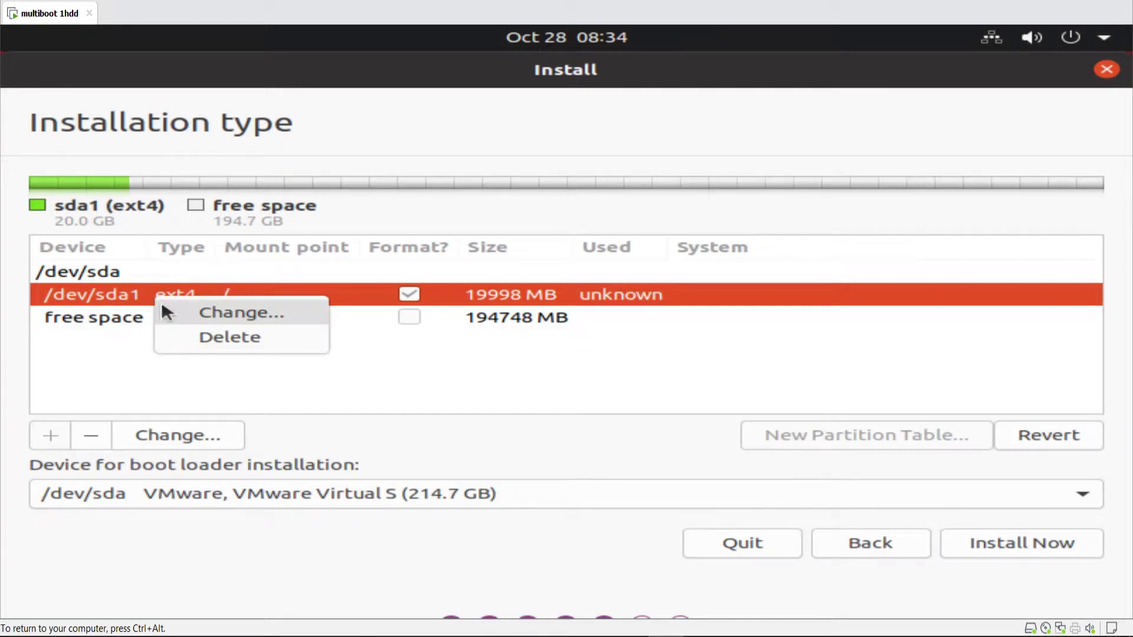
left_click(161, 302)
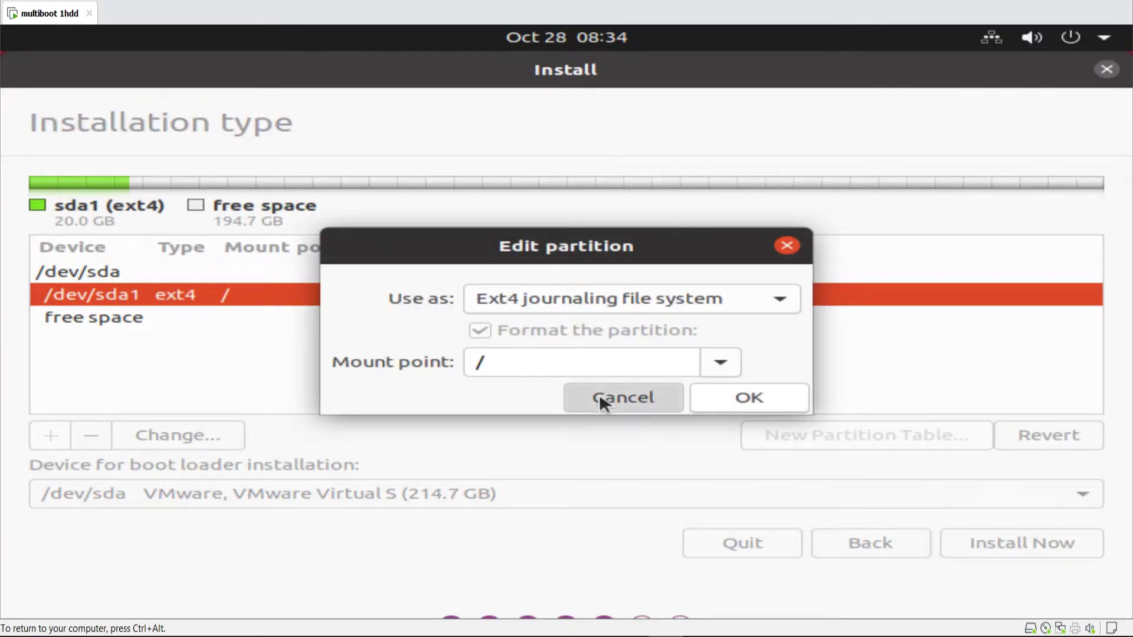
left_click(599, 396)
left_click(973, 542)
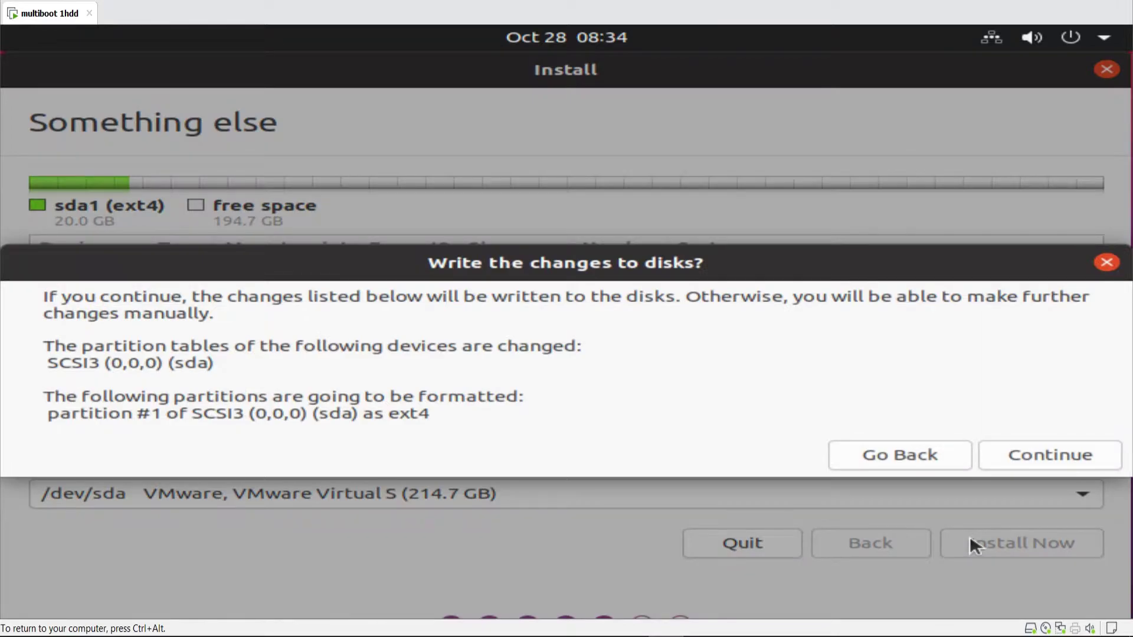
- Confirm writing the partition changes and set the timezone to Makassar
left_click(1005, 457)
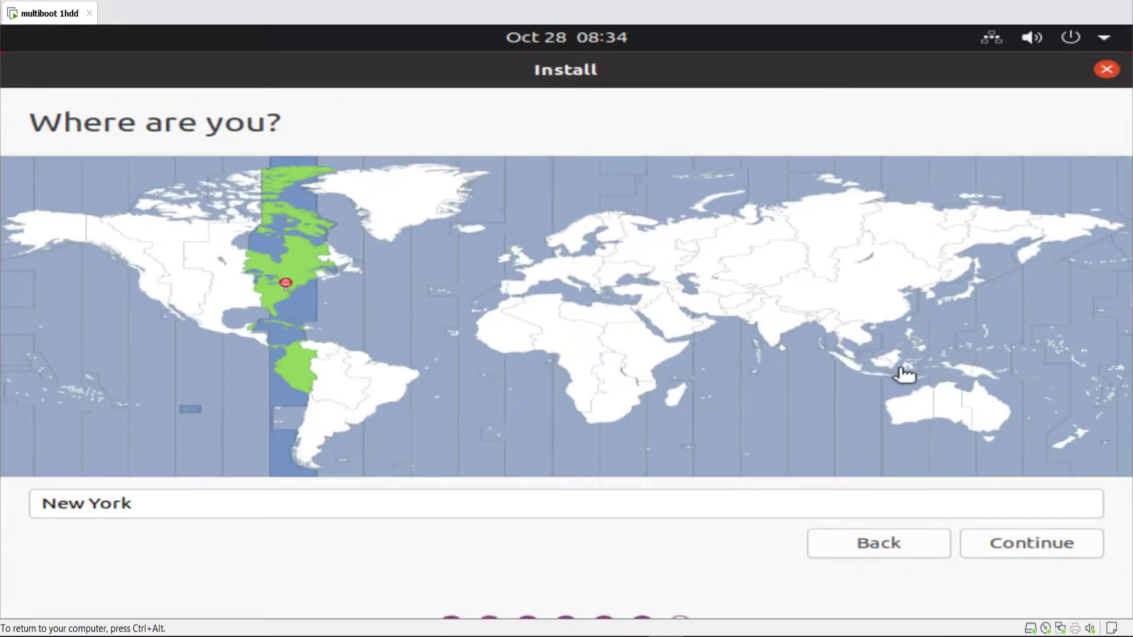
left_click(912, 366)
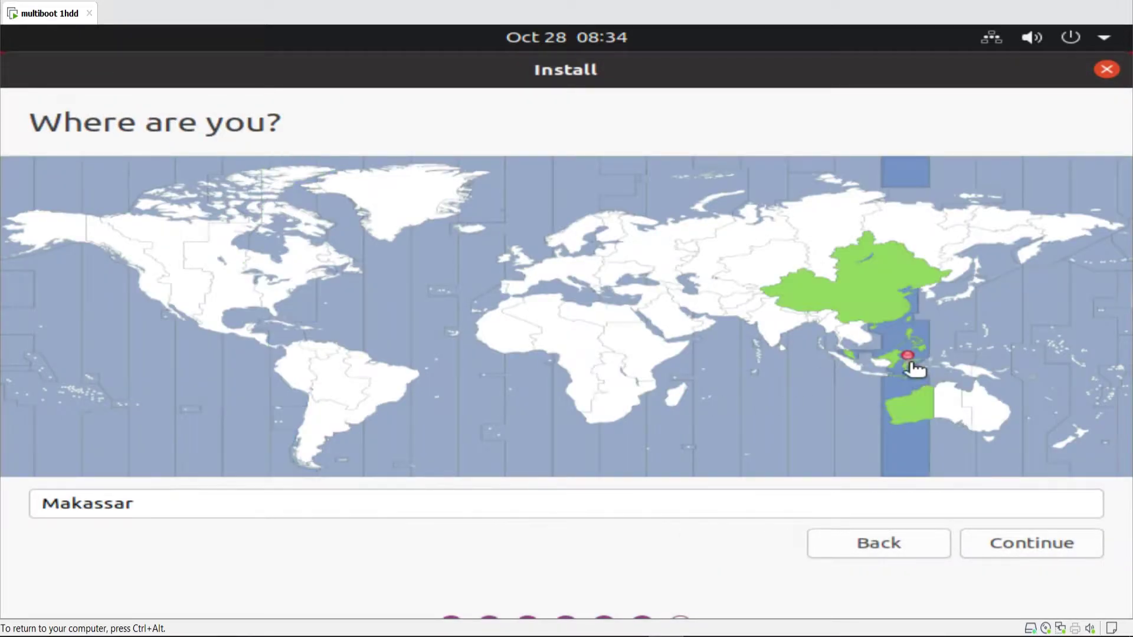
left_click(995, 543)
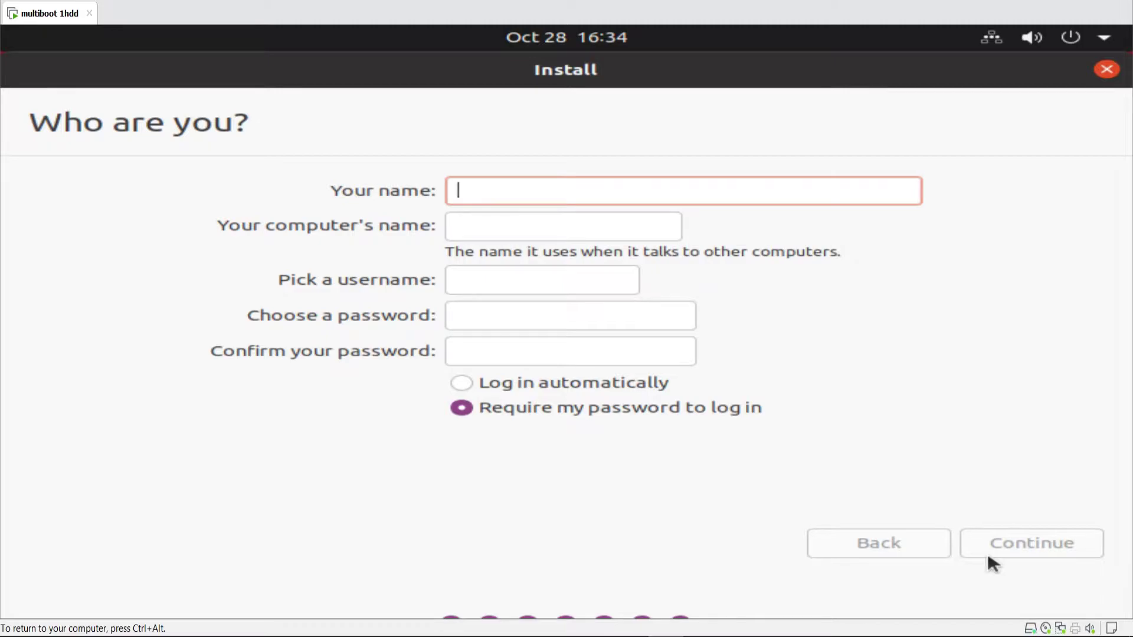
- Enter the user's name, the computer name and the account password on the Who are you page
type("walidw")
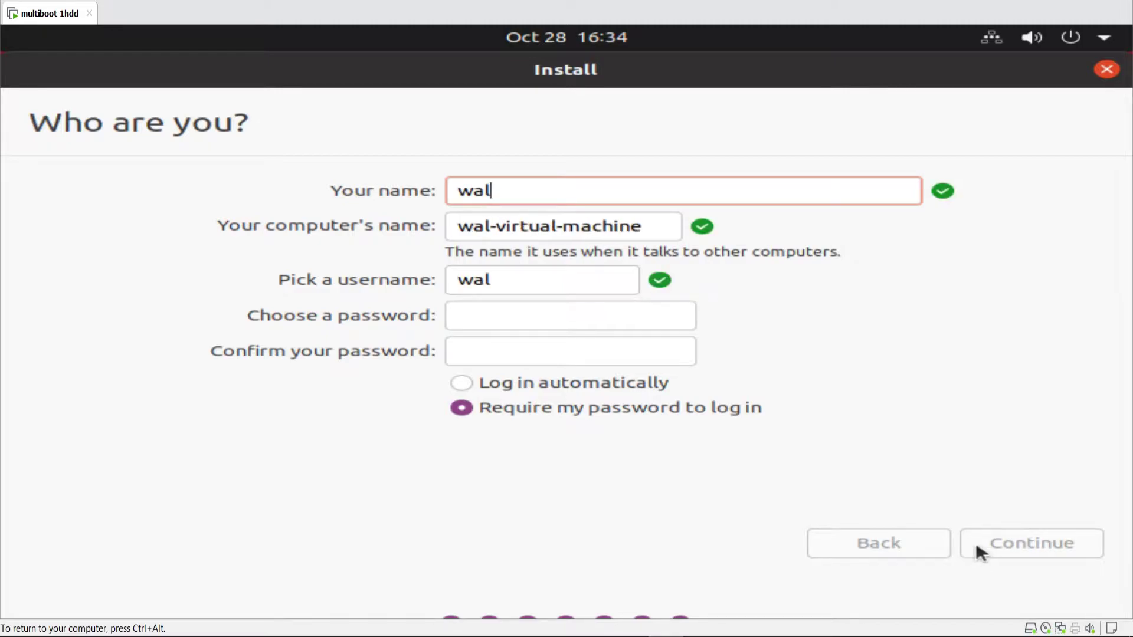
key("BackSpace")
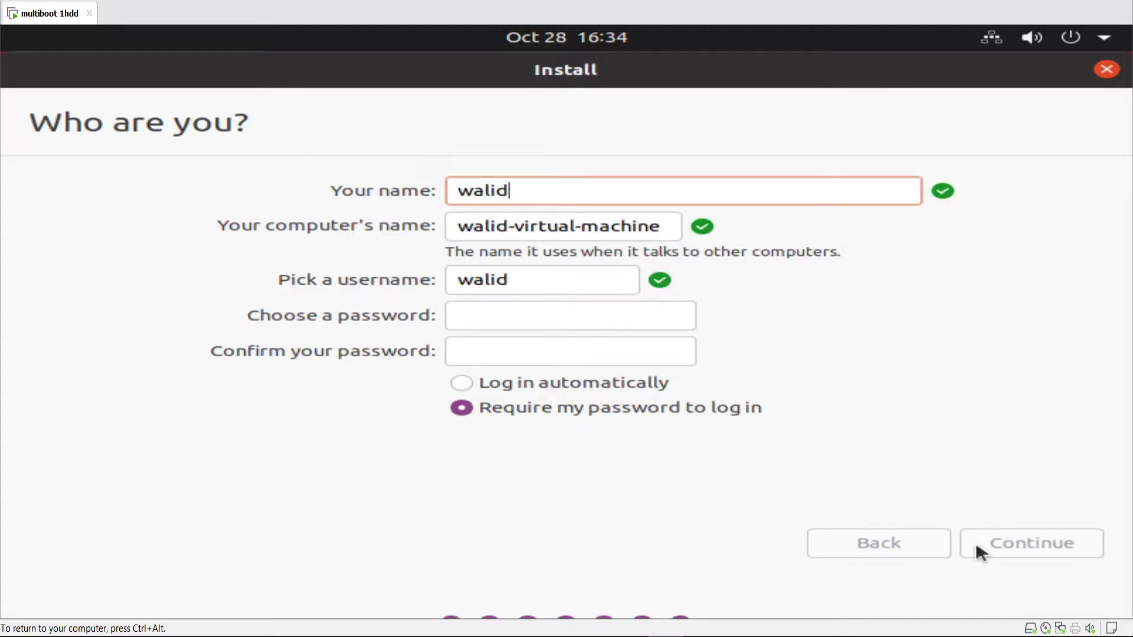
key("Tab")
type("walid")
key("Tab")
key("Tab")
type("123")
key("Tab")
type("123")
- Submit the account details and wait for the Ubuntu installation to complete
left_click(976, 543)
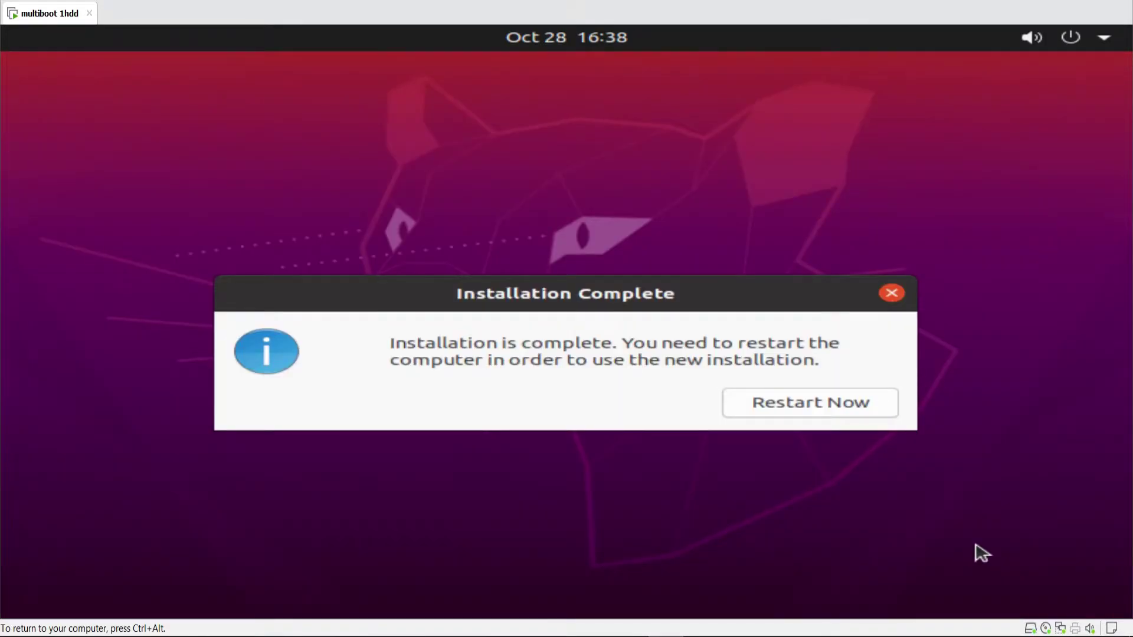
- Restart the VM and review its network and CD/DVD settings without changing them
left_click(894, 406)
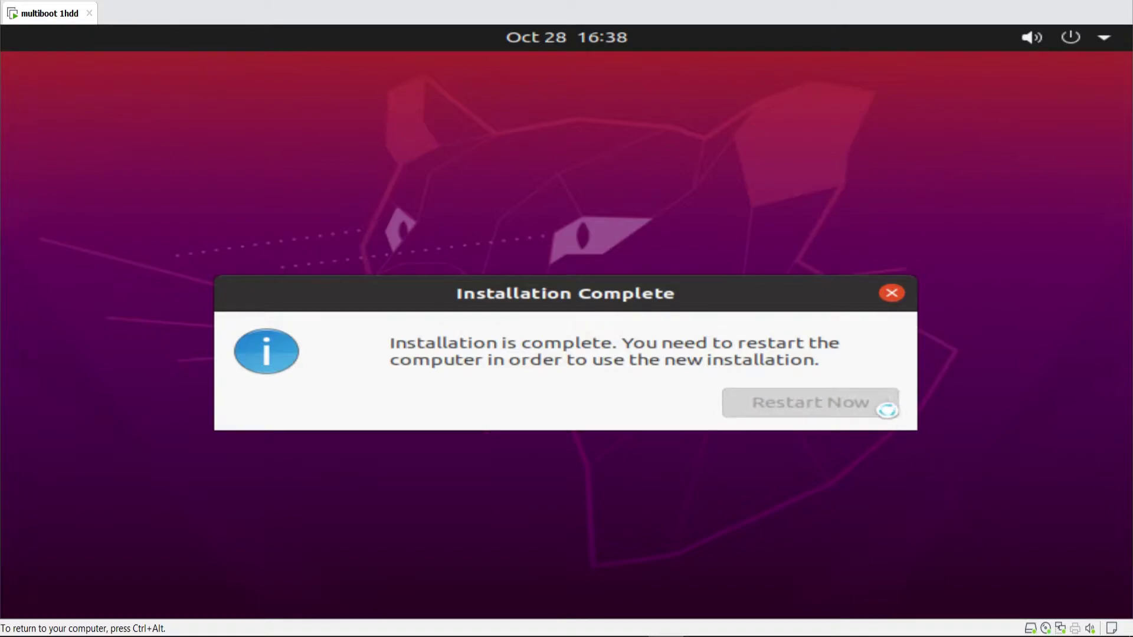
right_click(42, 12)
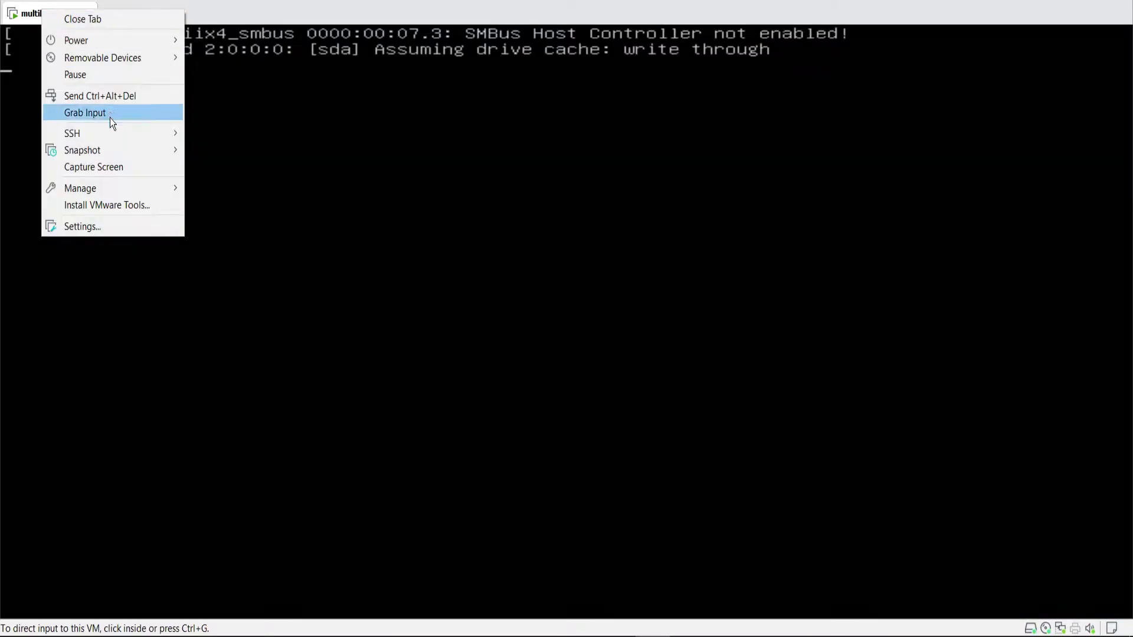
left_click(115, 229)
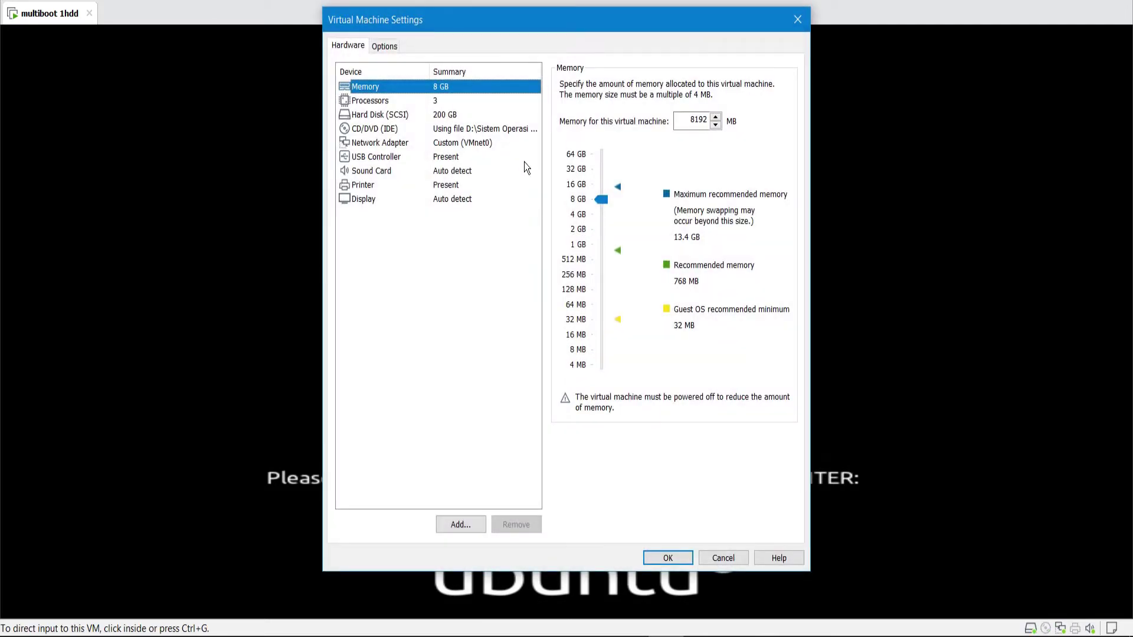
left_click(485, 143)
left_click(486, 129)
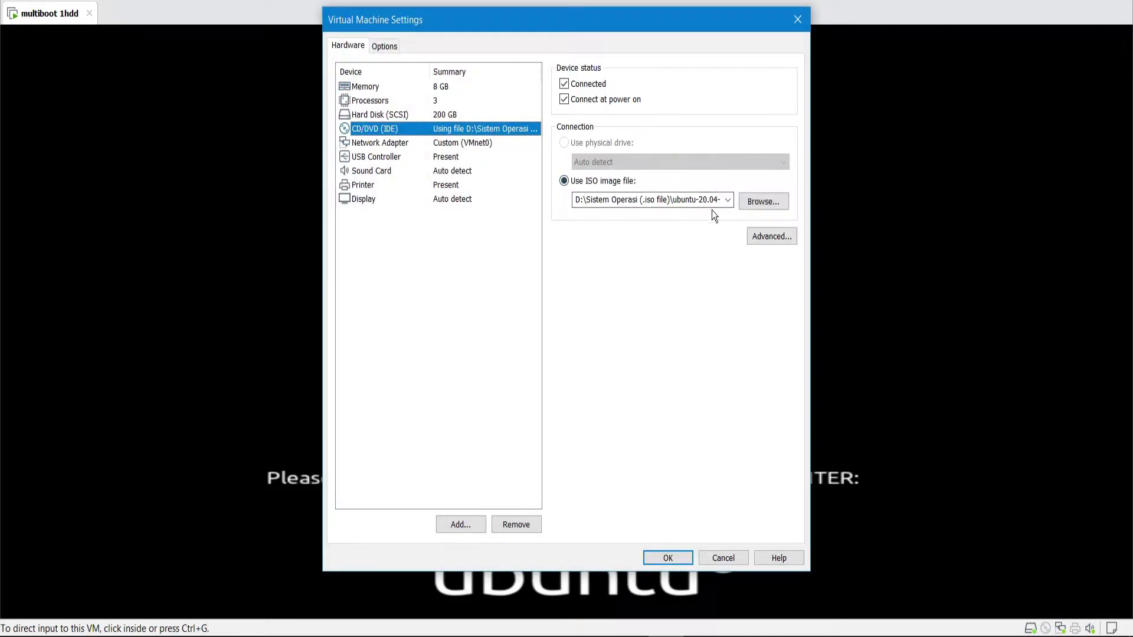
left_click(726, 558)
- Continue past the remove-medium prompt and enter the PhoenixBIOS setup with F2
left_click(710, 508)
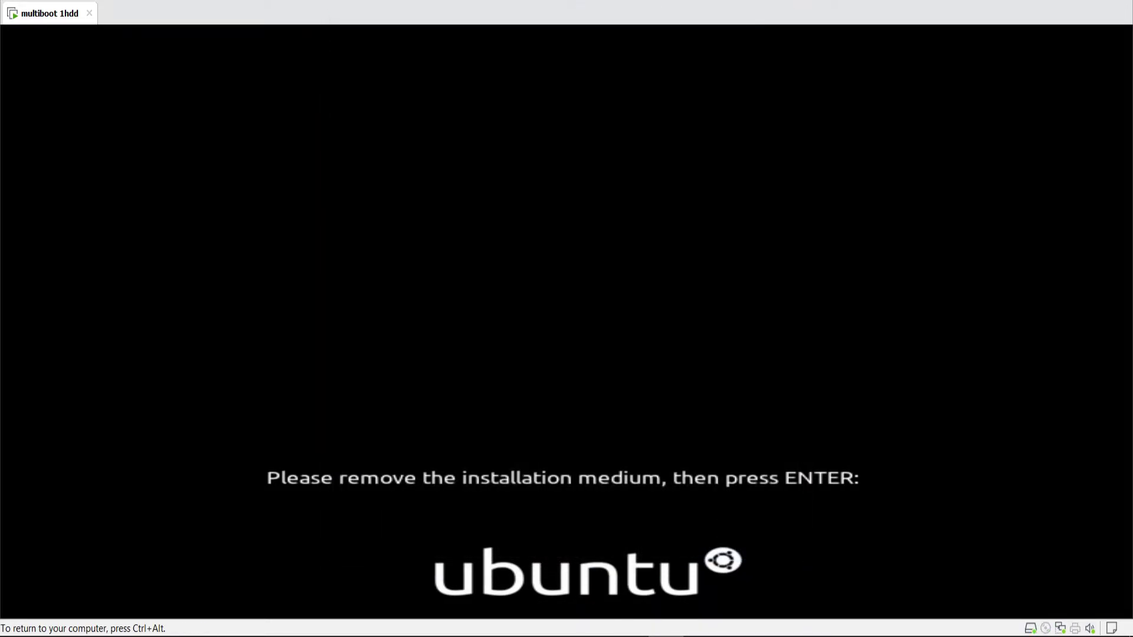
key("Return")
key("F2")
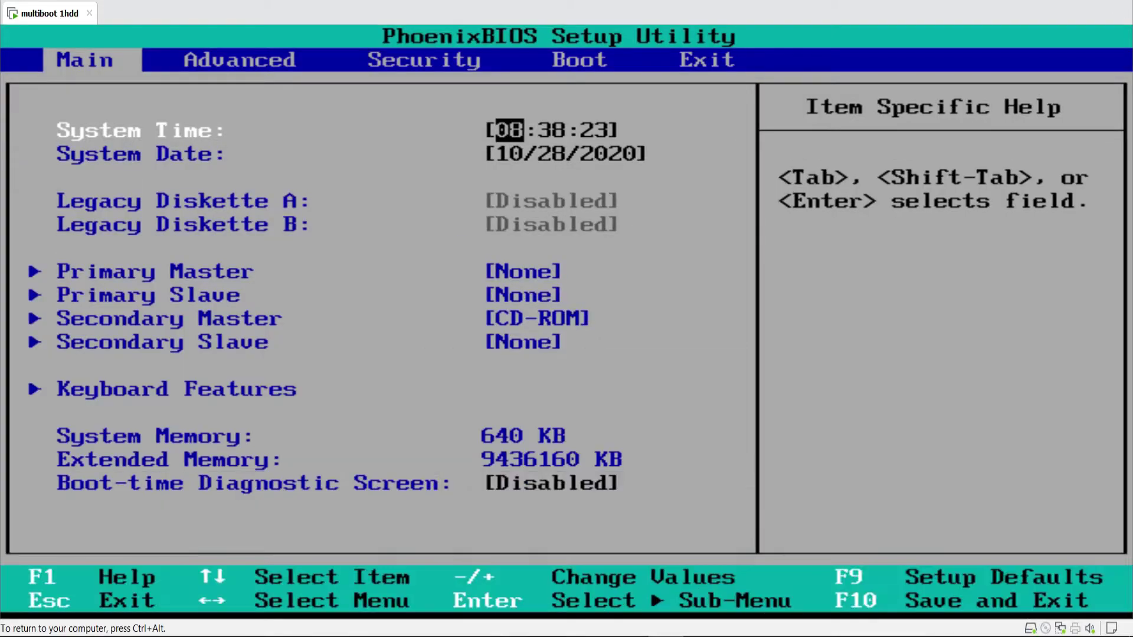
- Move CD-ROM Drive to the top of the BIOS boot order
key("Right")
key("Right")
key("Right")
key("Down")
key("Down")
key("plus")
key("plus")
key("ctrl+alt")
- Point the VM's CD/DVD drive to the Zorin-OS-15.1 ISO image and save settings
right_click(37, 13)
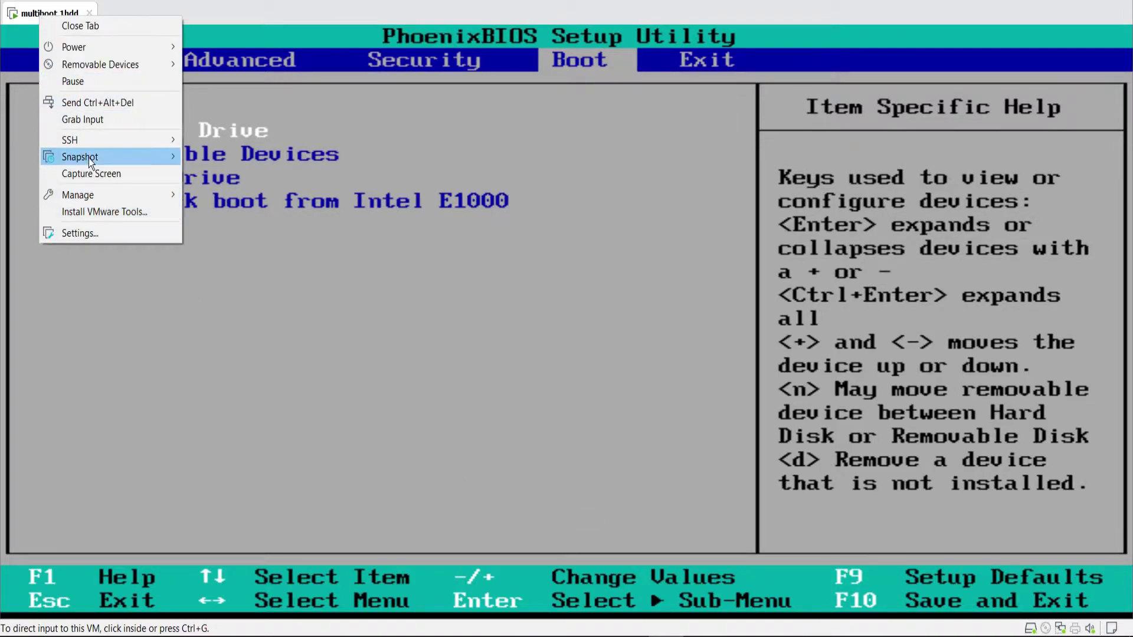
left_click(94, 233)
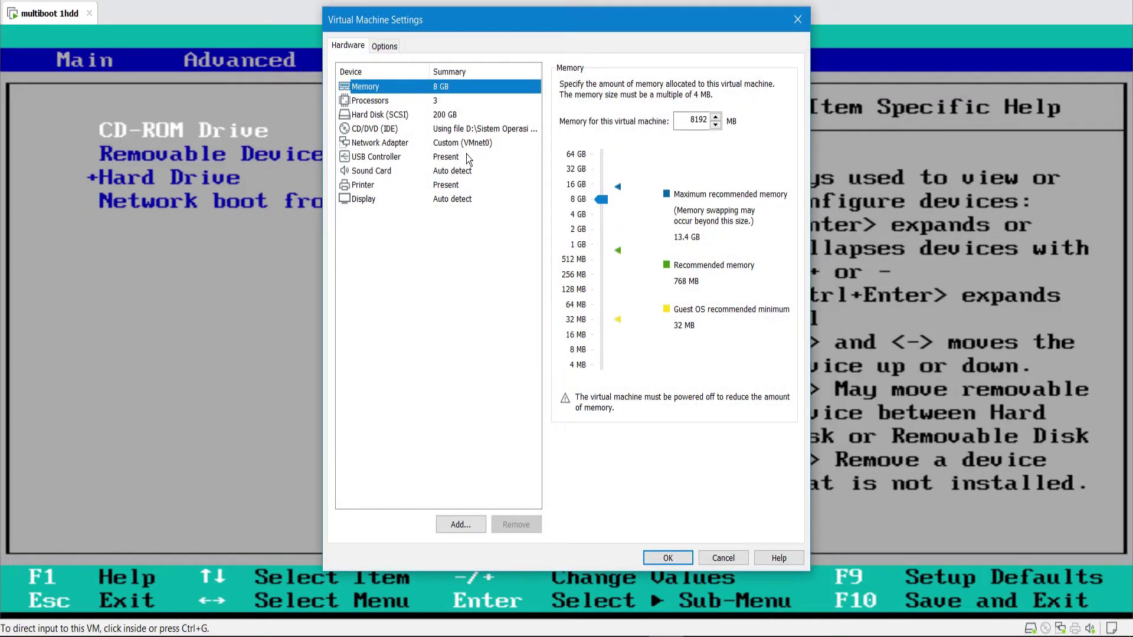
left_click(467, 144)
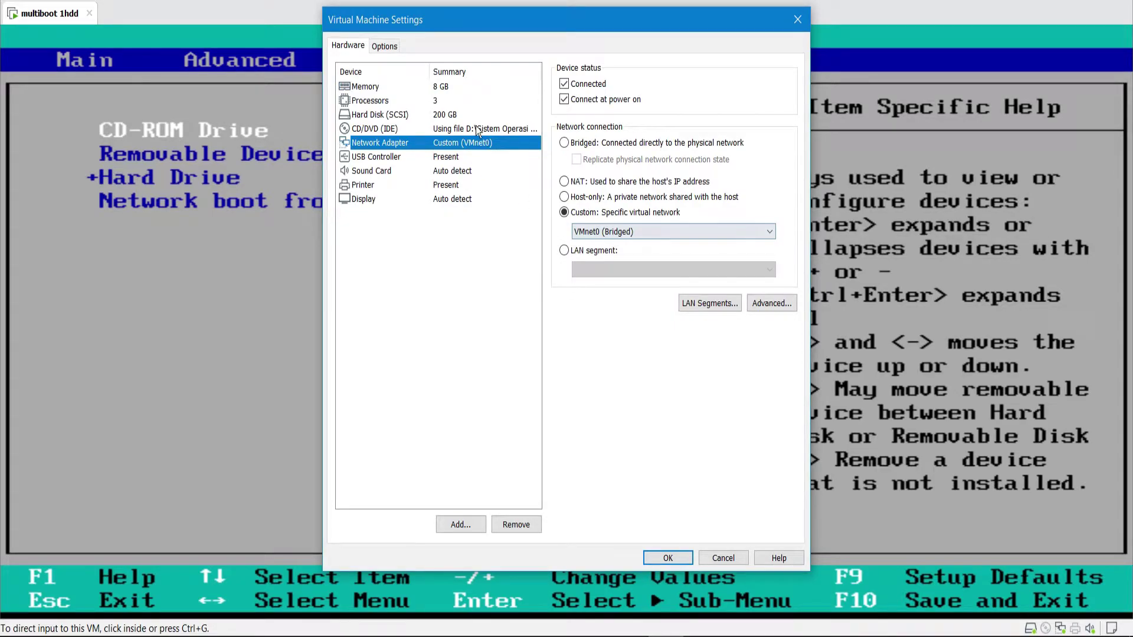
left_click(465, 115)
left_click(474, 129)
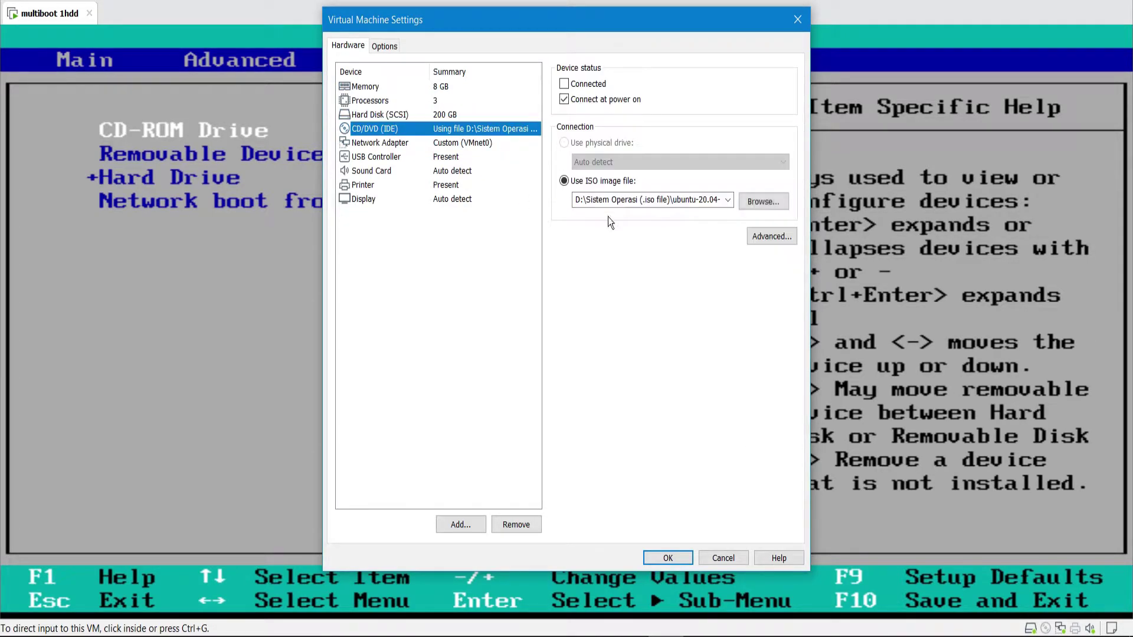
left_click(777, 202)
scroll(648, 283, "down", 20)
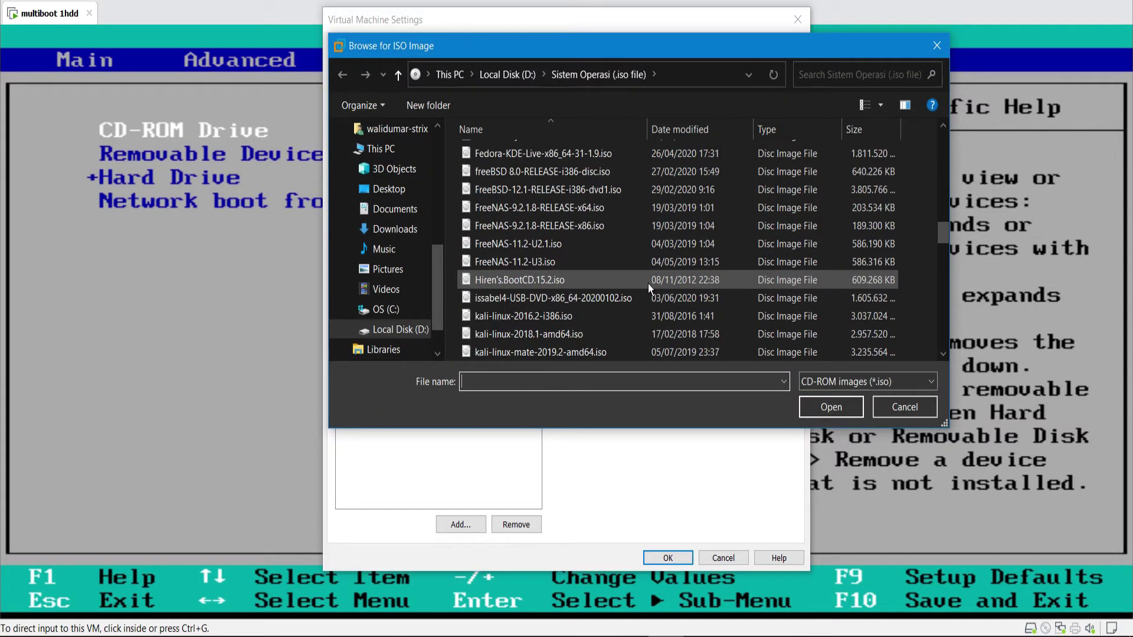
scroll(648, 284, "down", 6)
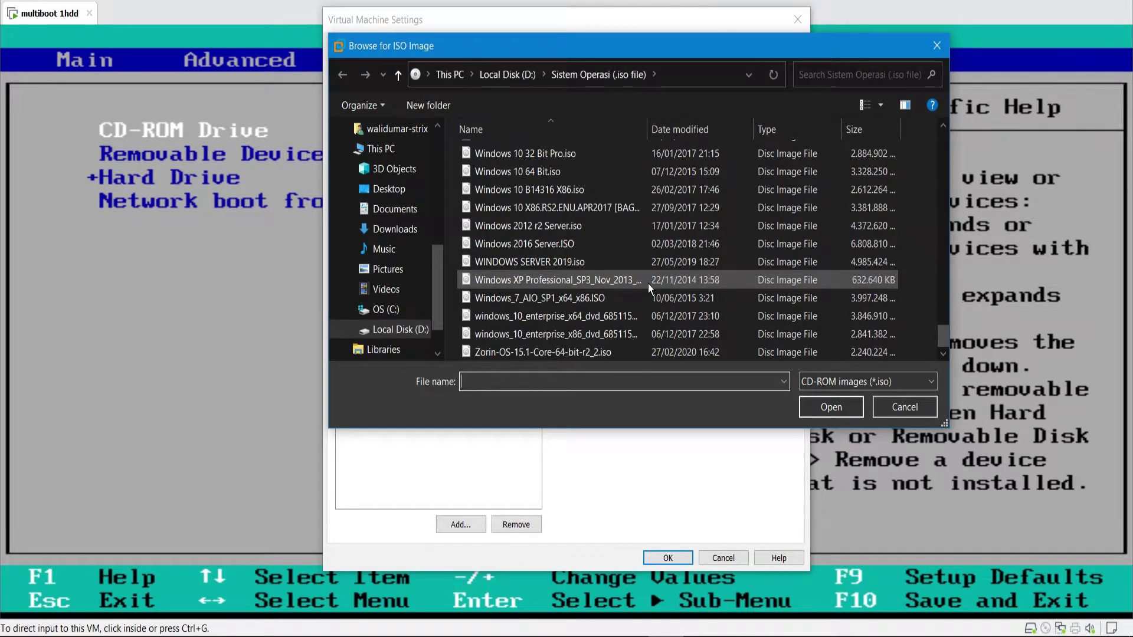
double_click(552, 352)
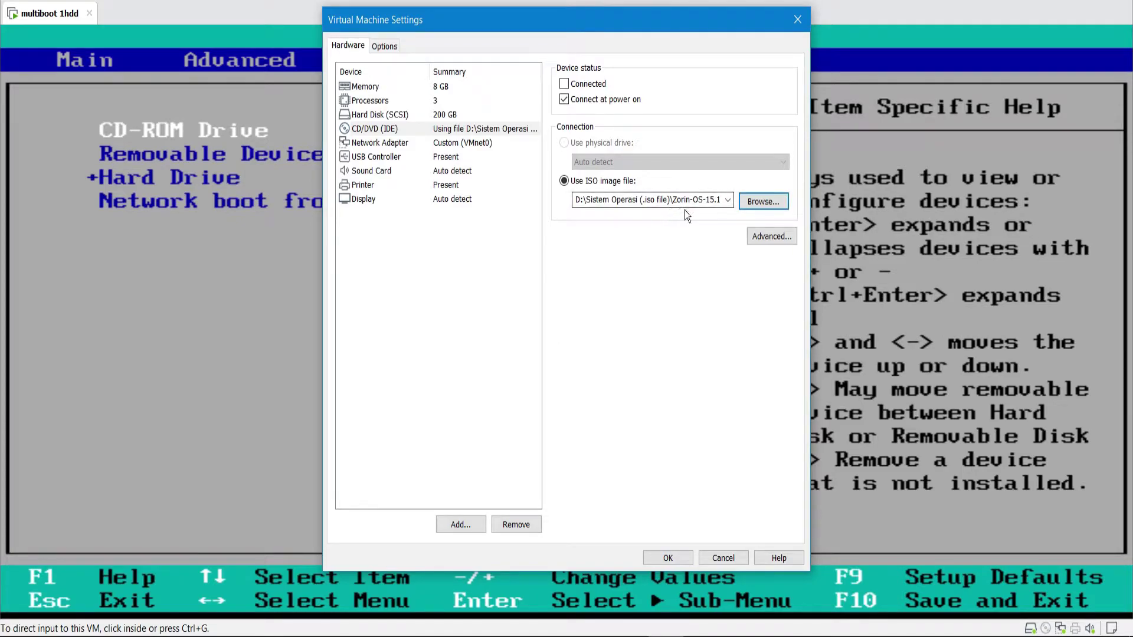
left_click(669, 559)
- Save the BIOS settings and exit to reboot the VM
left_click(236, 293)
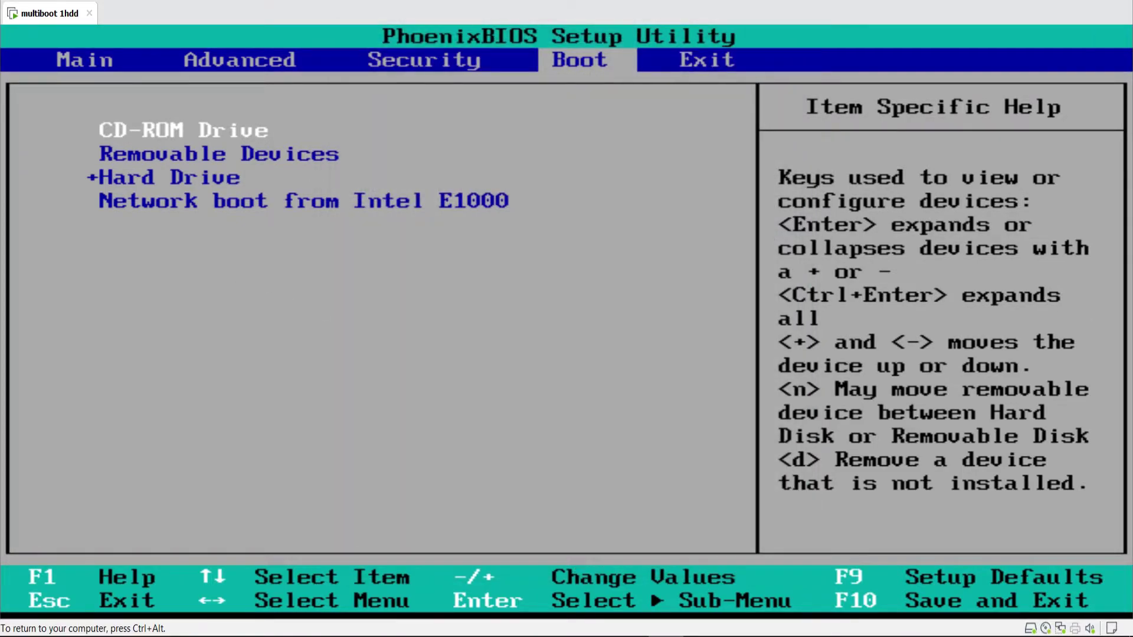
key("Right")
key("Return")
key("Return")
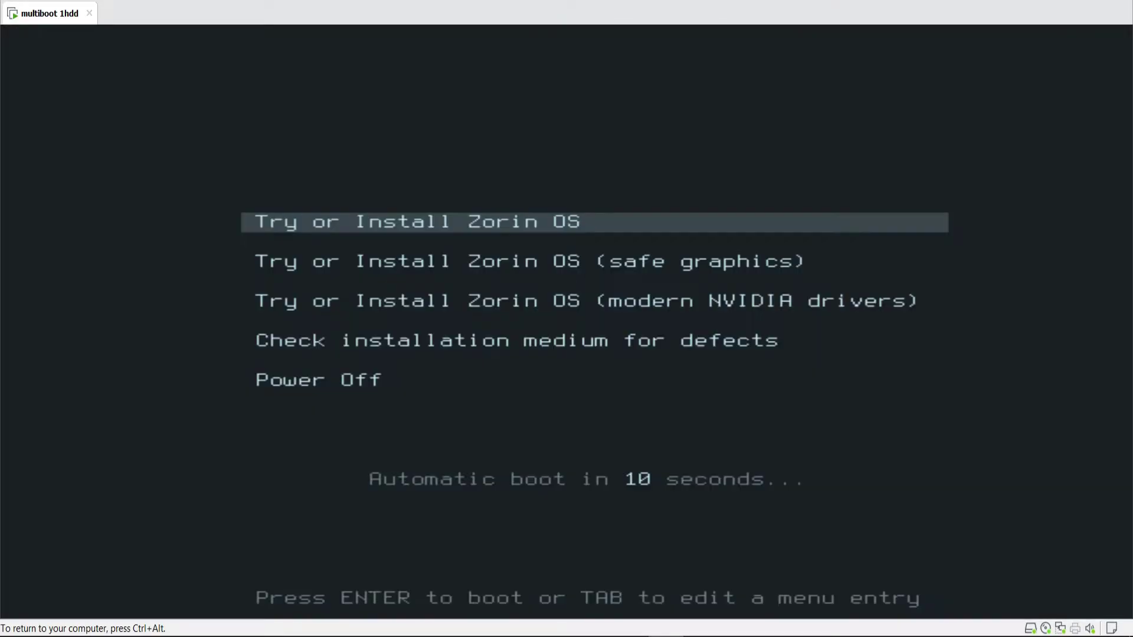
- Boot the 'Try or Install Zorin OS' entry from the Zorin disc's boot menu
key("Down")
key("Up")
key("Down")
key("Up")
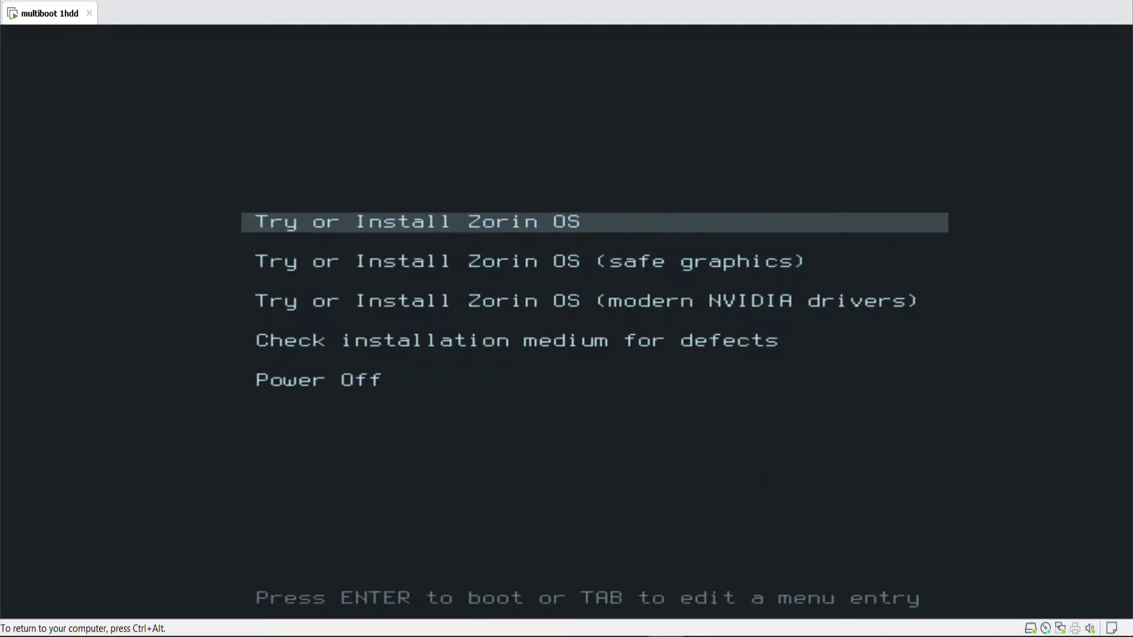
key("Return")
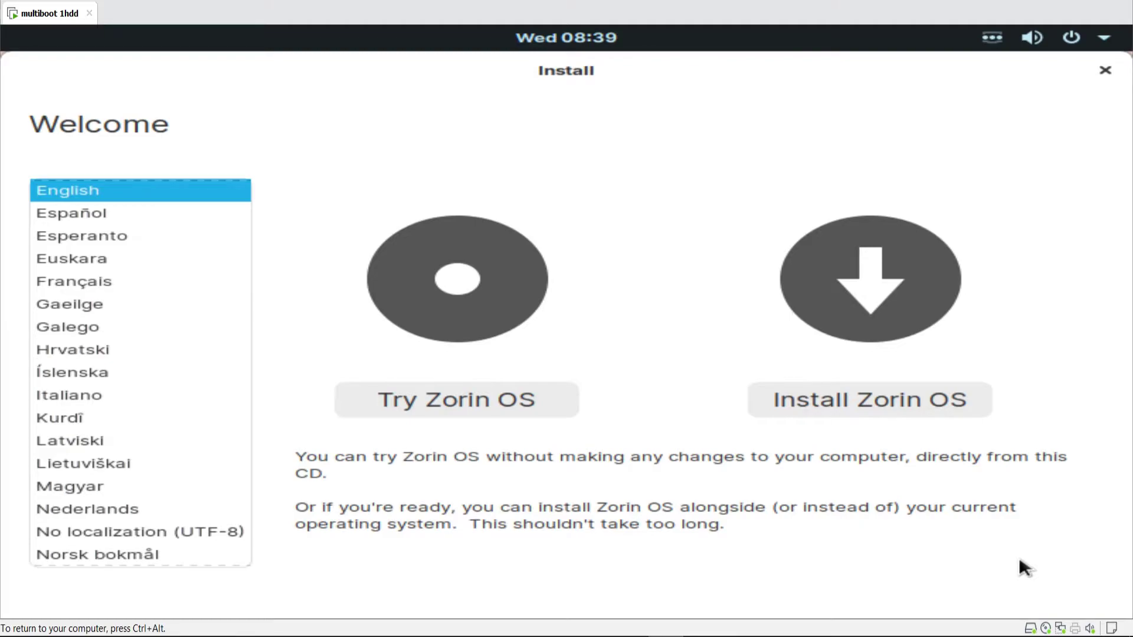
- Begin the Zorin OS install with English (US) keyboard and third-party software left unchecked
left_click(852, 399)
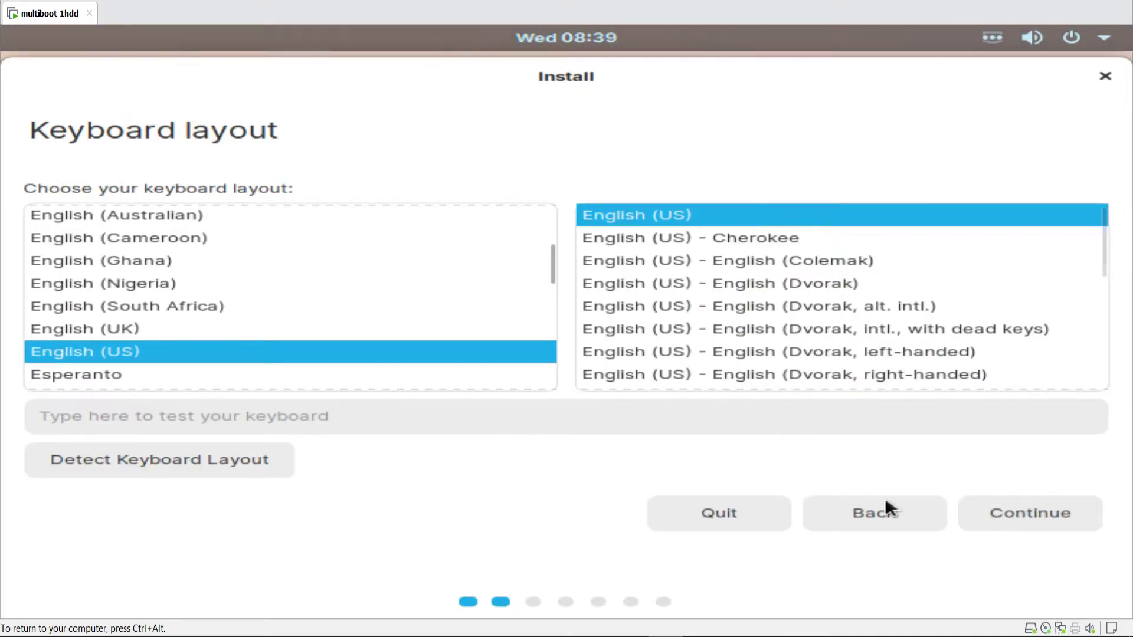
left_click(1012, 513)
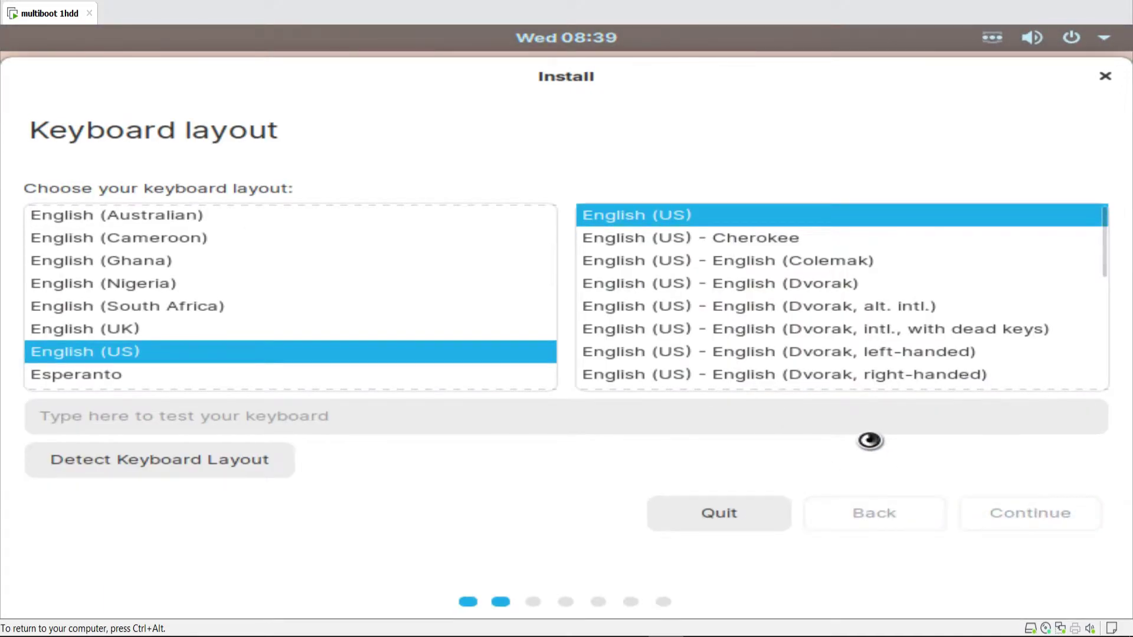
left_click(290, 254)
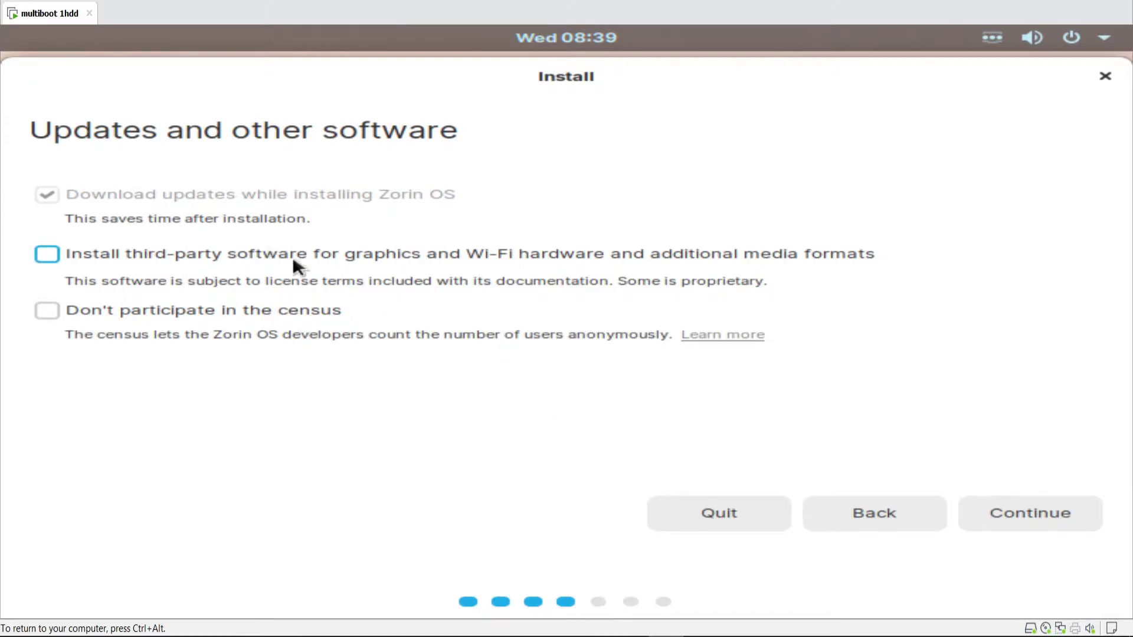
left_click(1022, 512)
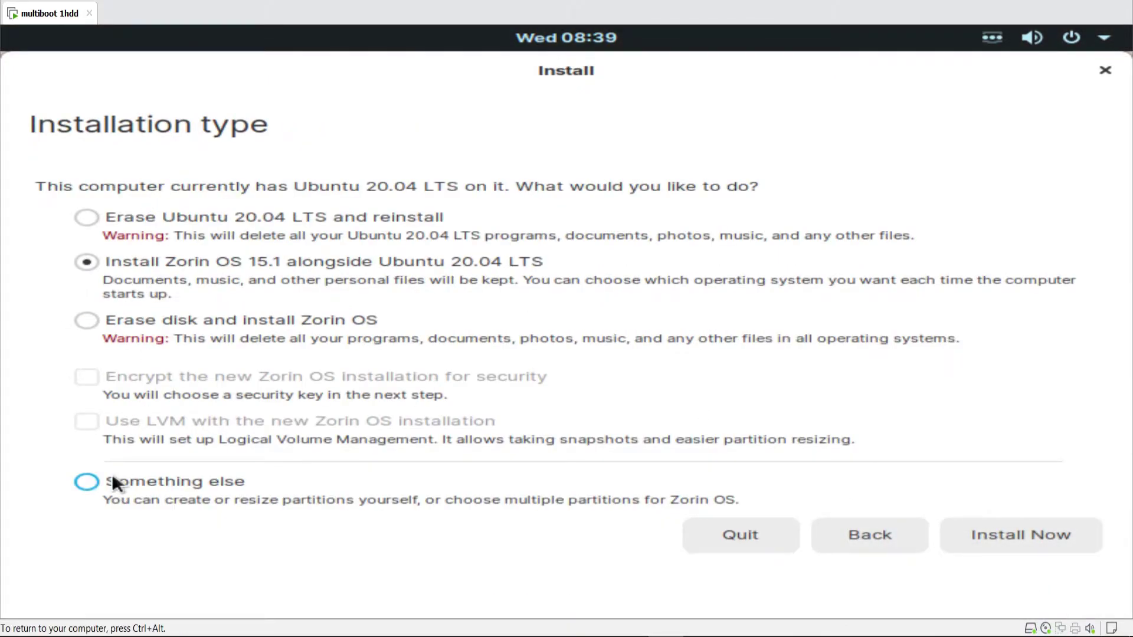
- Using 'Something else', add a 20000 MB primary ext4 partition mounted at / in the free space
left_click(90, 483)
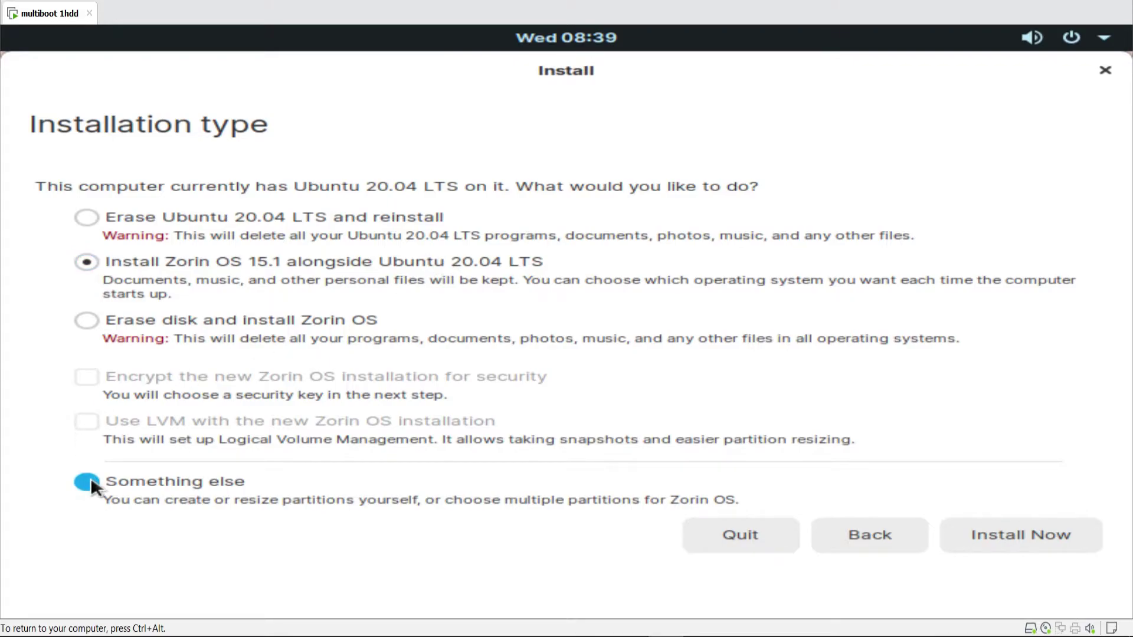
left_click(987, 535)
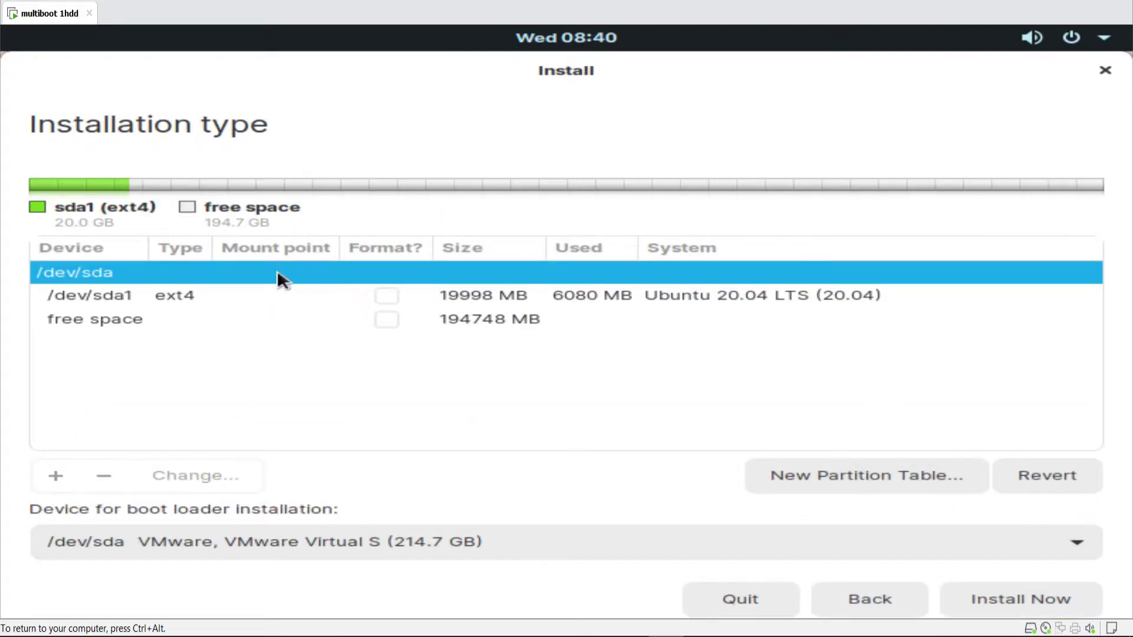
left_click(161, 318)
left_click(55, 478)
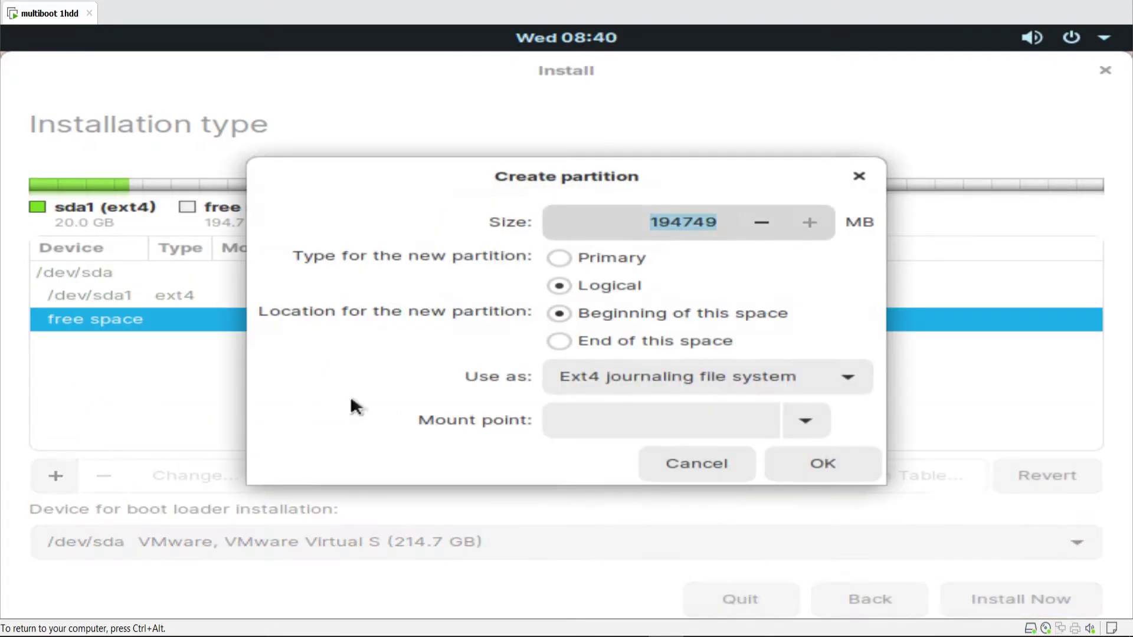
type("20000")
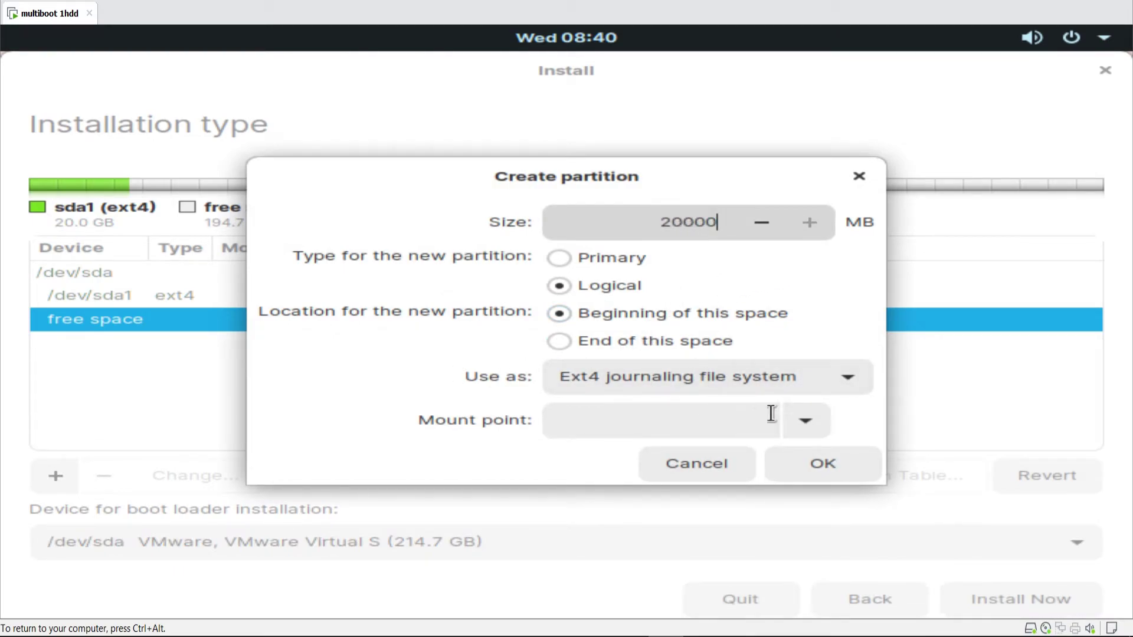
left_click(794, 418)
left_click(615, 126)
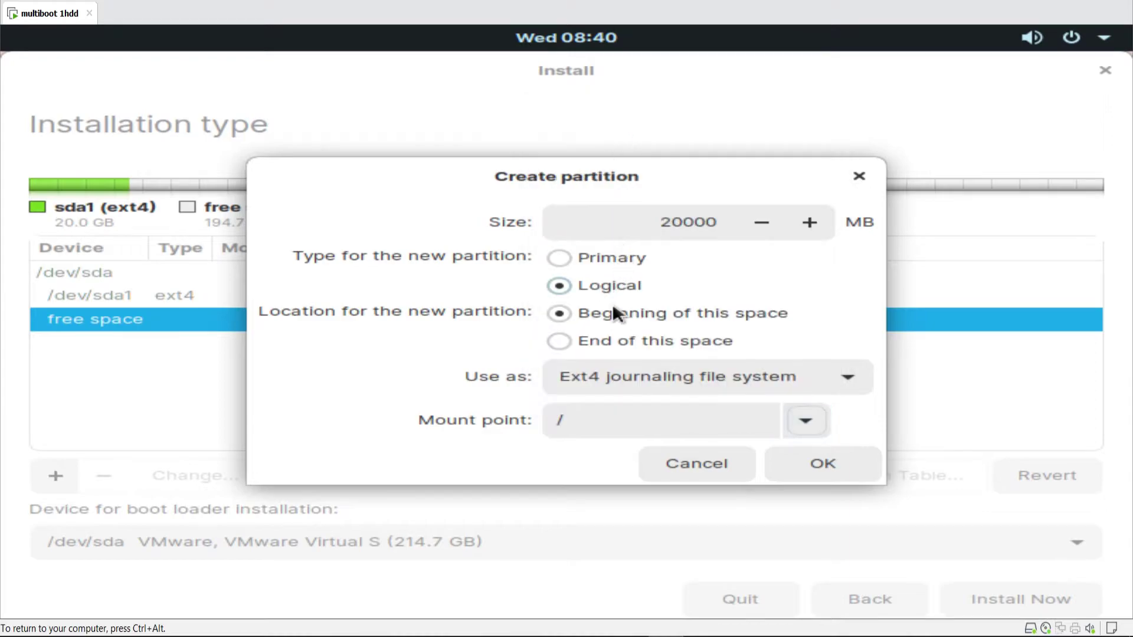
left_click(565, 258)
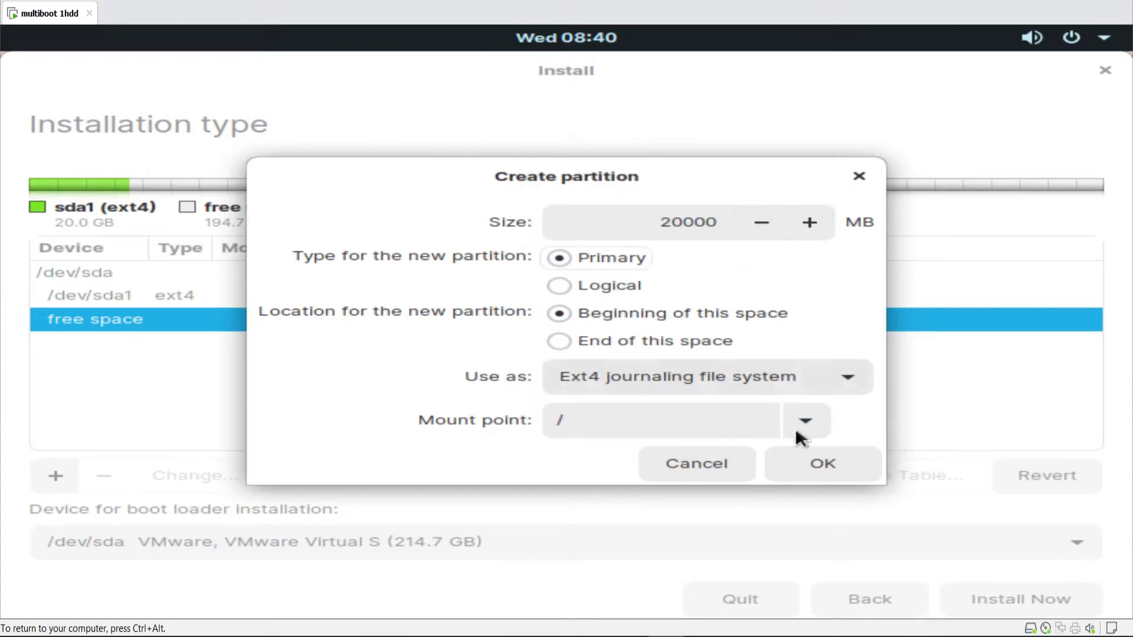
left_click(827, 470)
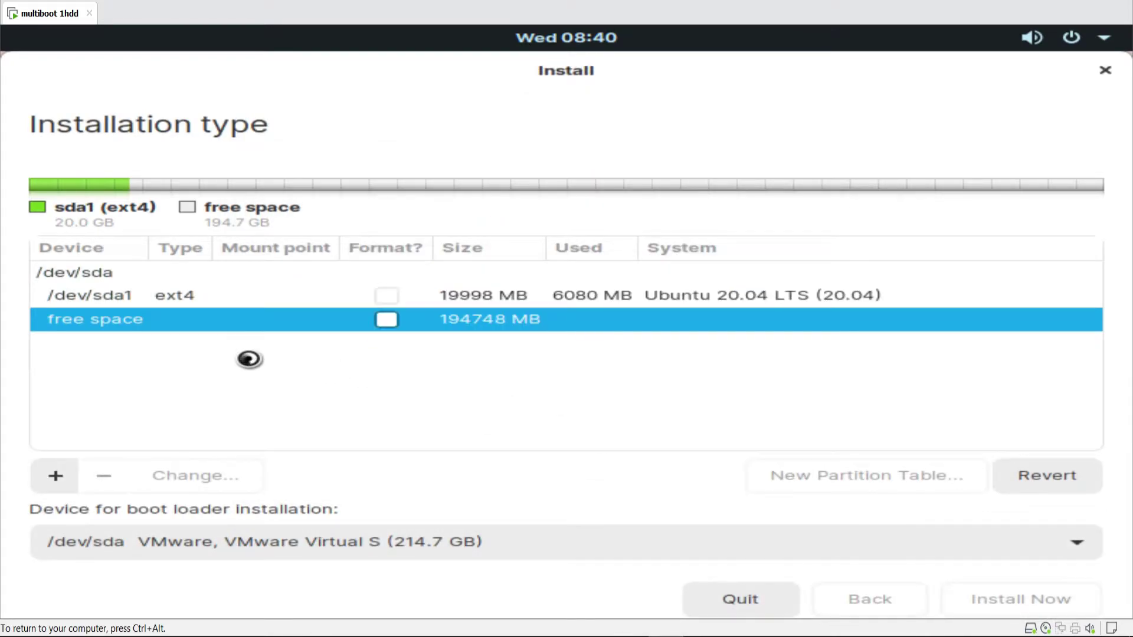
- Install Zorin on the new /dev/sda2, confirm writing changes, and set the location to Makassar
left_click(273, 305)
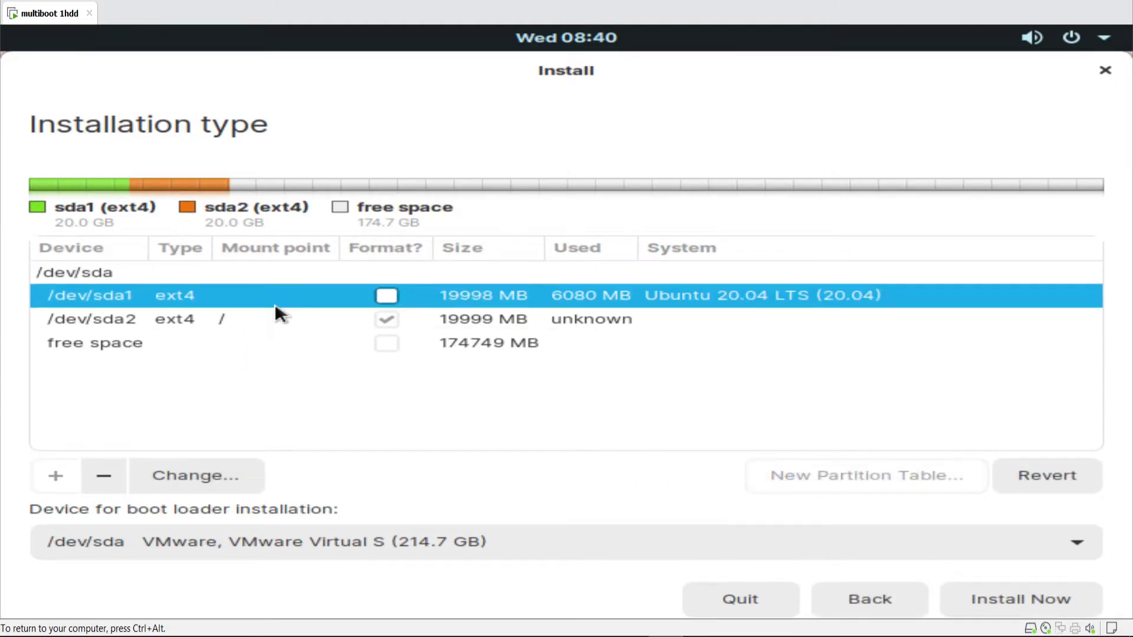
left_click(277, 319)
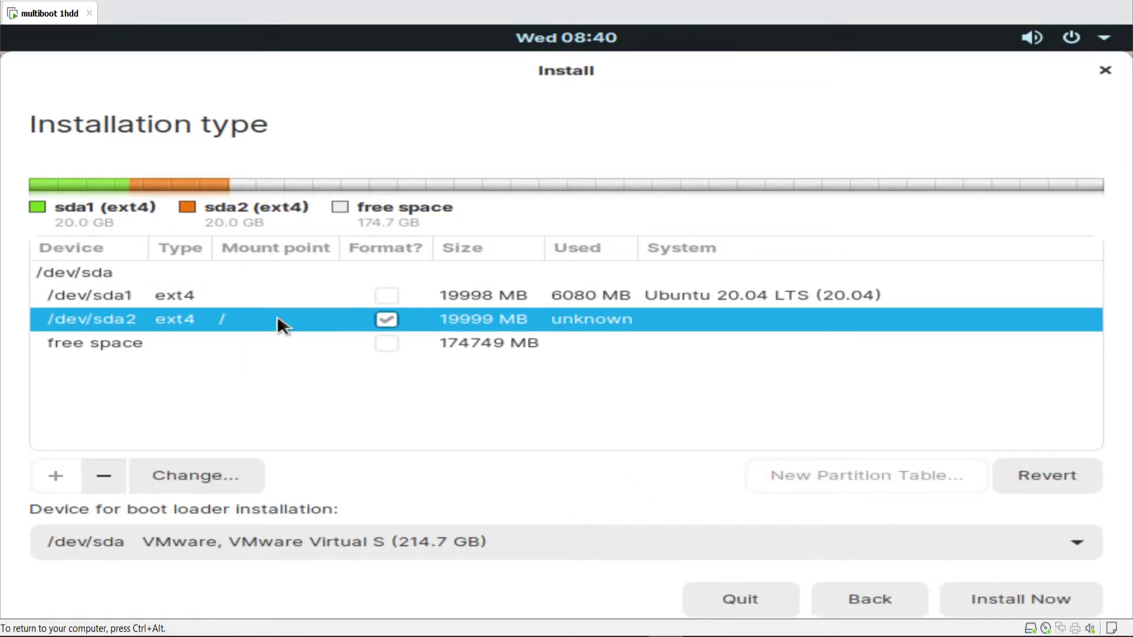
left_click(1022, 590)
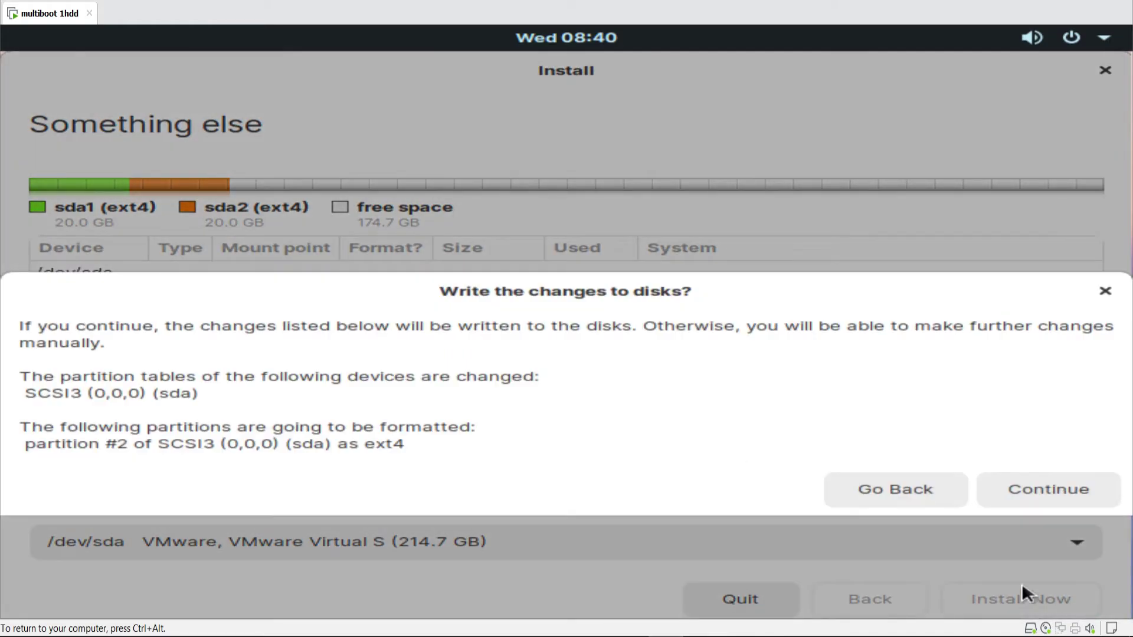
left_click(1060, 503)
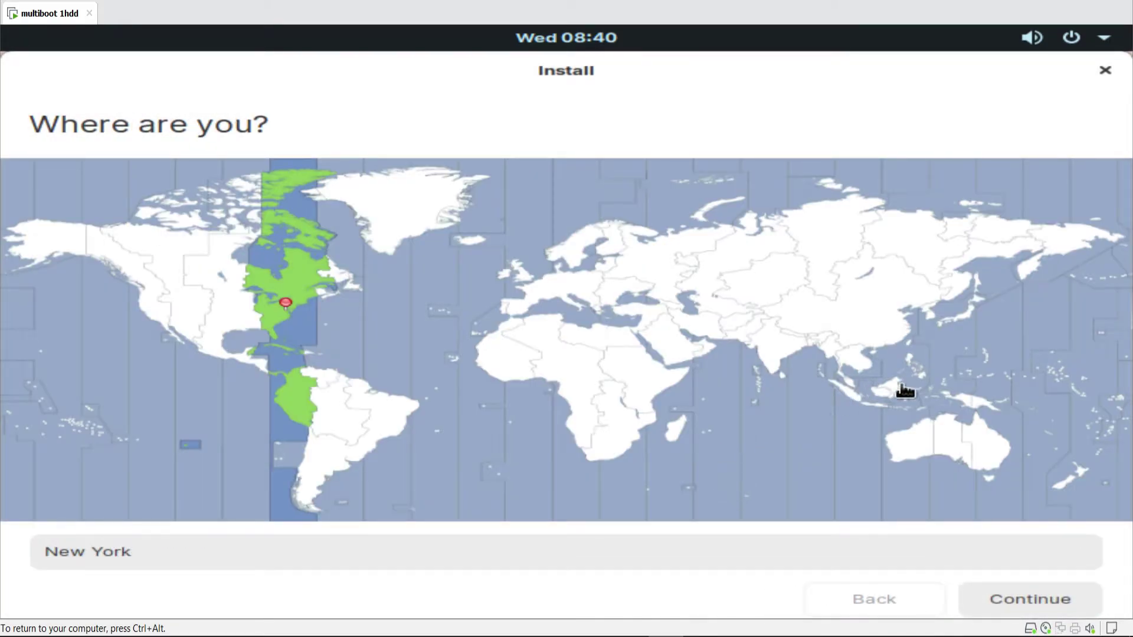
left_click(909, 390)
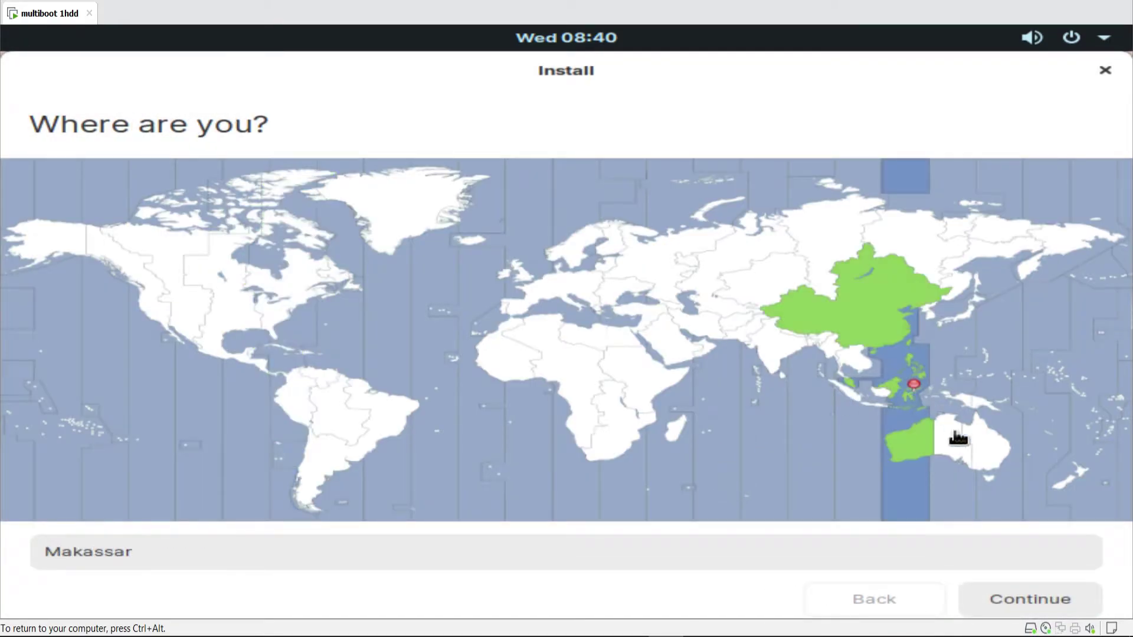
- Enter the user's name, computer name and password twice, then submit to run the installation
left_click(1025, 595)
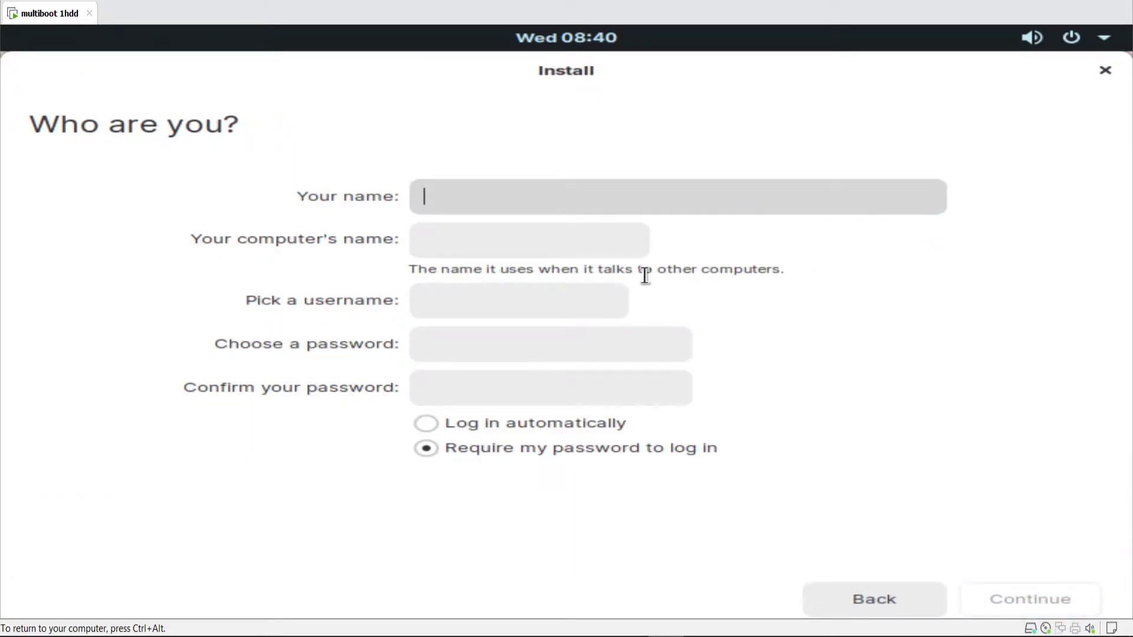
type("walid")
key("Tab")
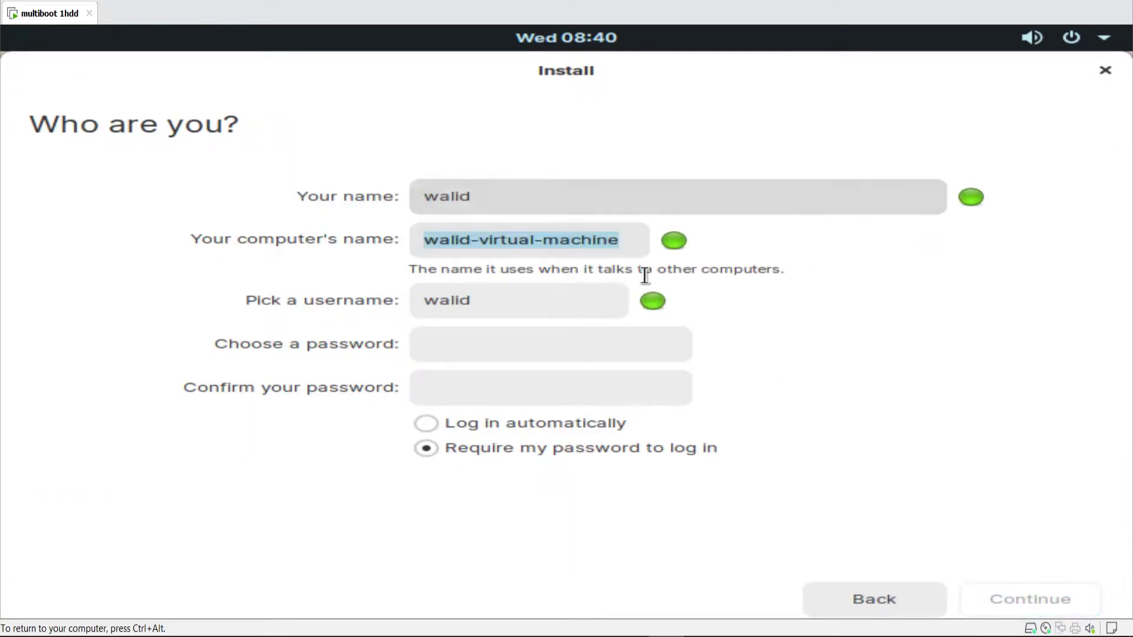
type("walid")
key("Tab")
key("Tab")
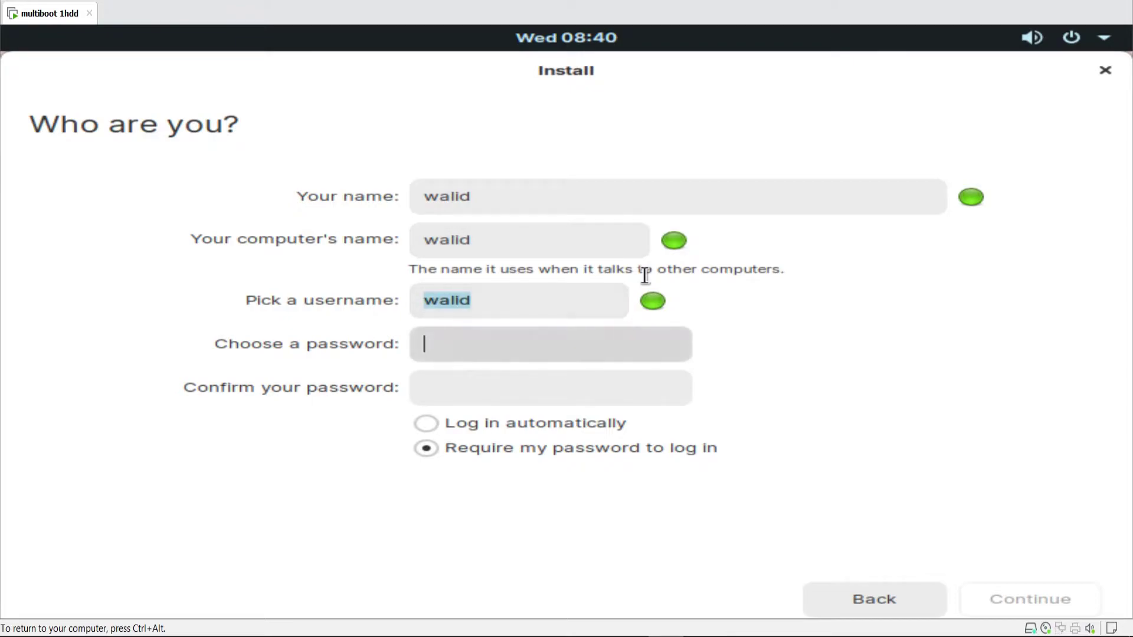
type("123")
key("Tab")
type("123")
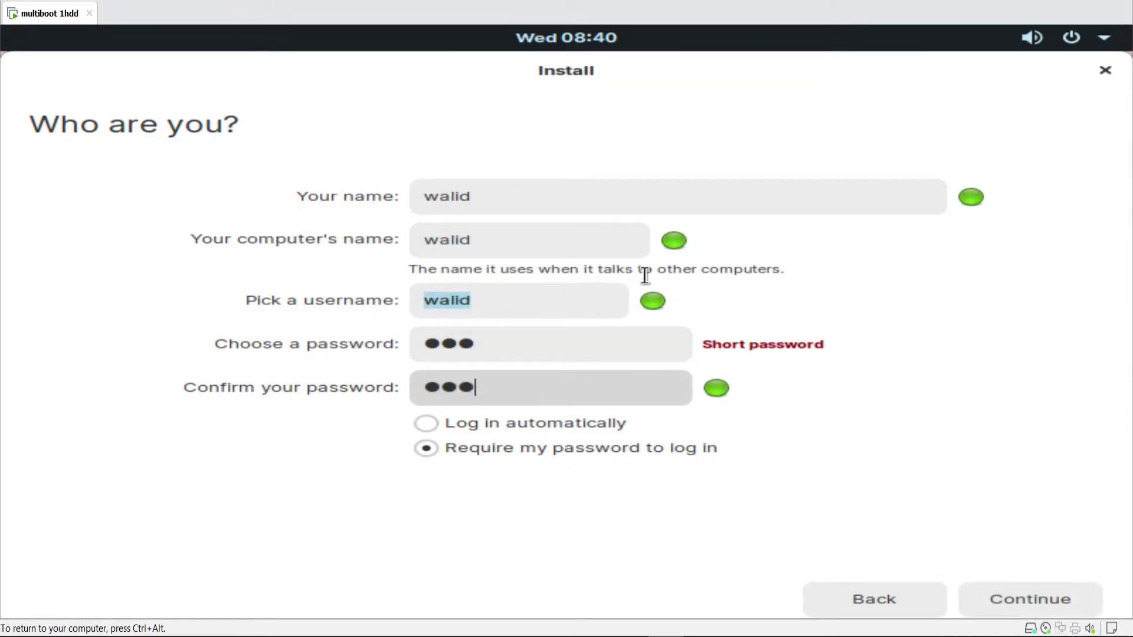
left_click(986, 600)
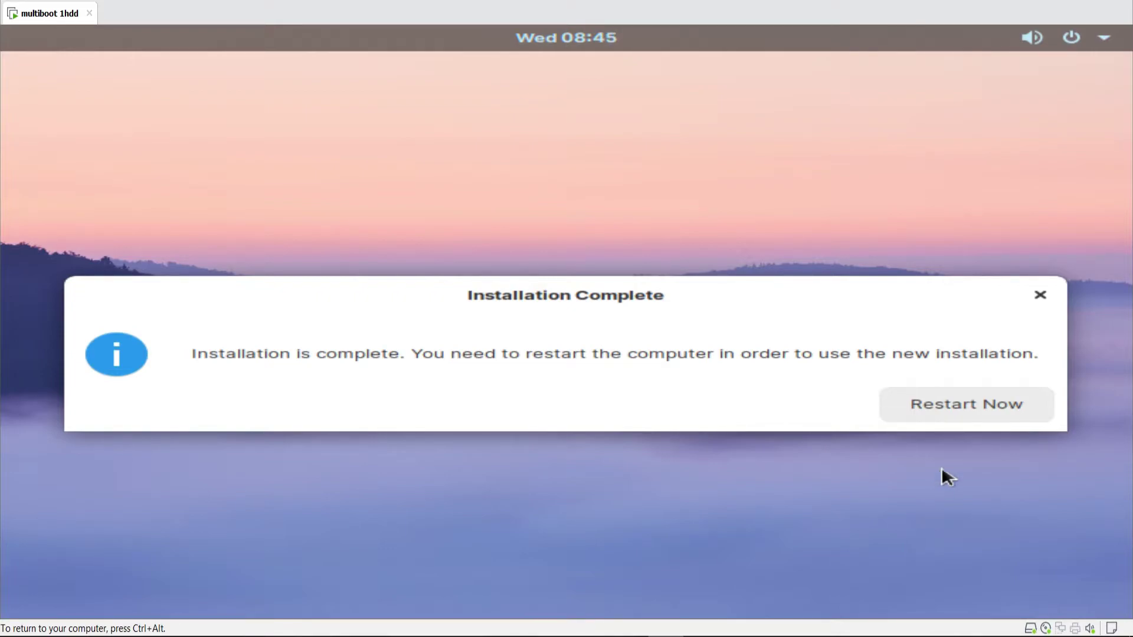
- Restart the guest with Power > Restart Guest after the Zorin install finishes
left_click(971, 408)
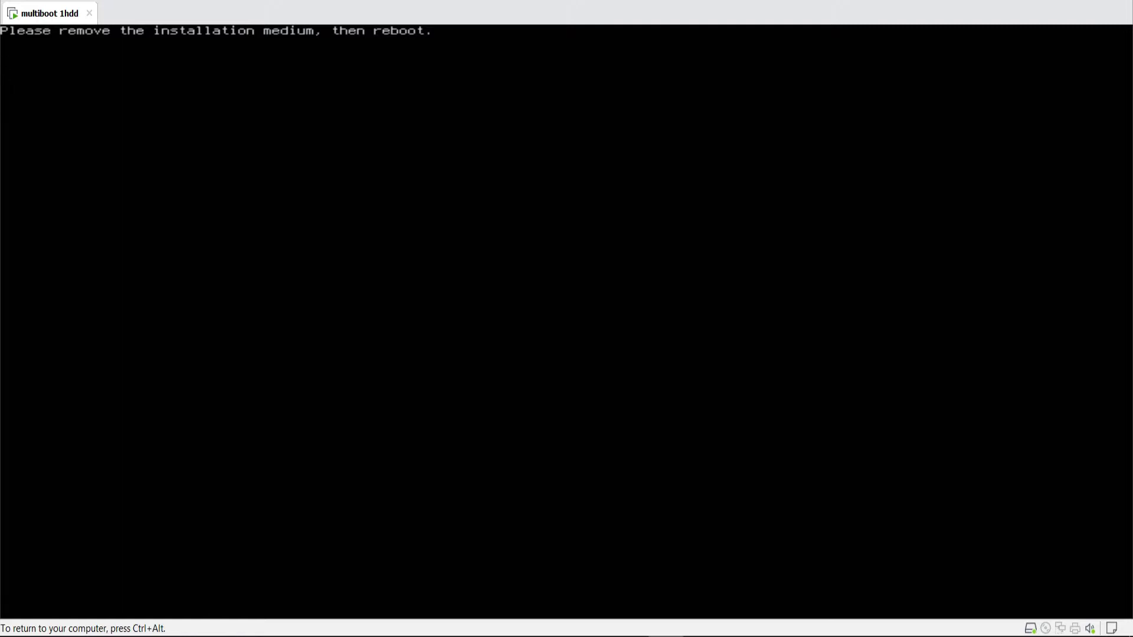
key("ctrl+alt")
right_click(41, 17)
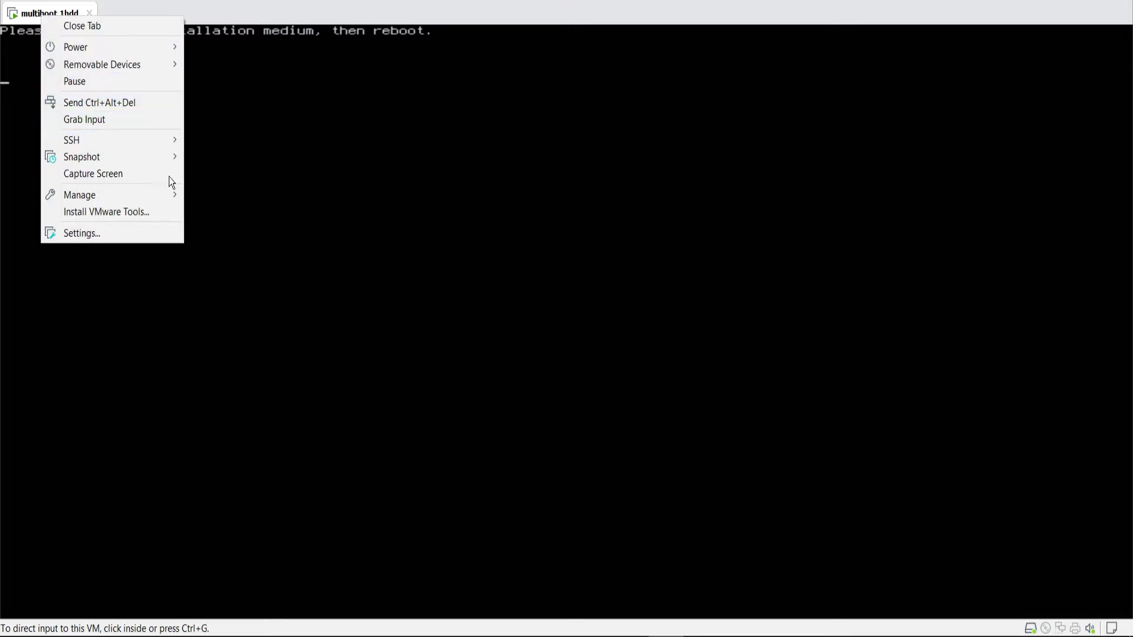
left_click(122, 247)
key("ctrl+alt")
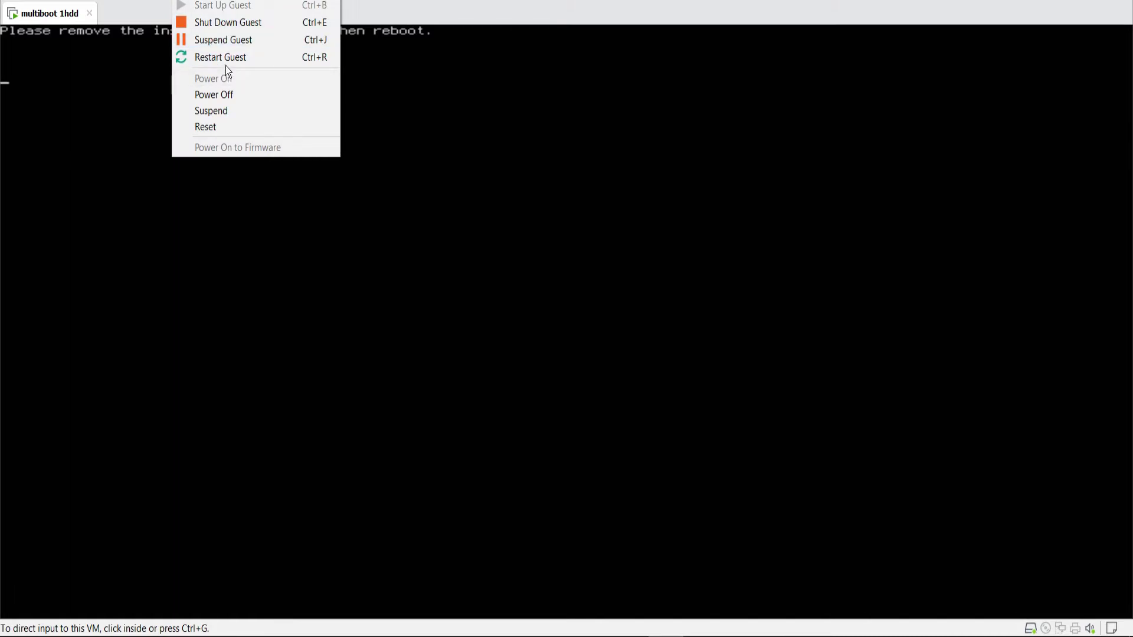
left_click(225, 56)
left_click(253, 103)
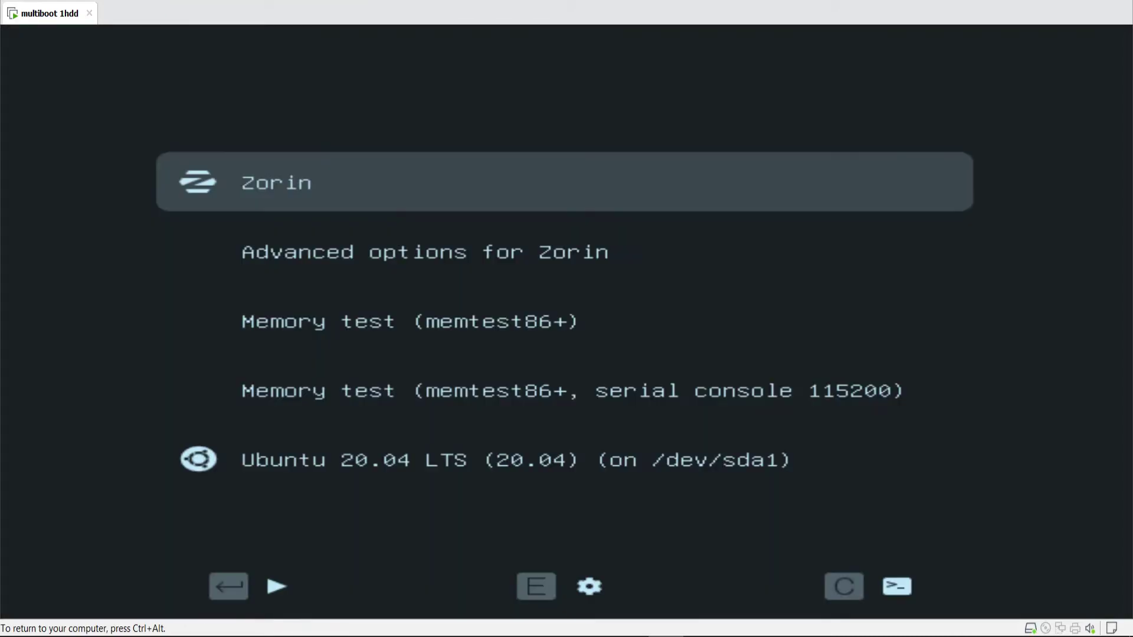
- Halt the GRUB countdown with Zorin selected and release input to the host
key("Down")
key("Down")
key("Down")
key("Down")
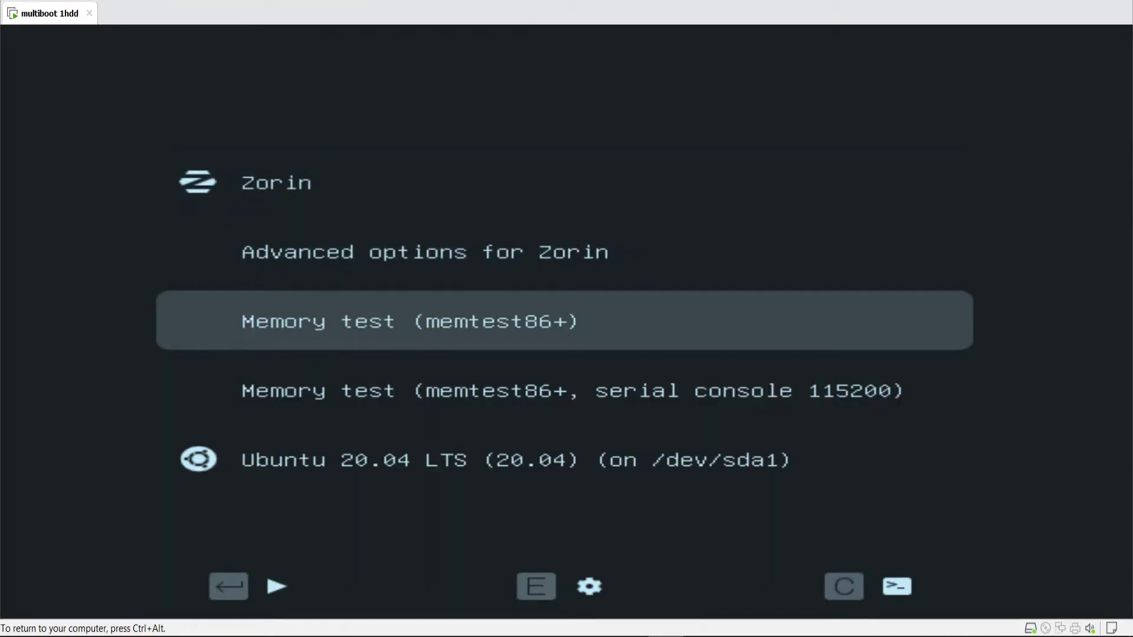
key("Up")
key("Up")
key("Up")
key("Up")
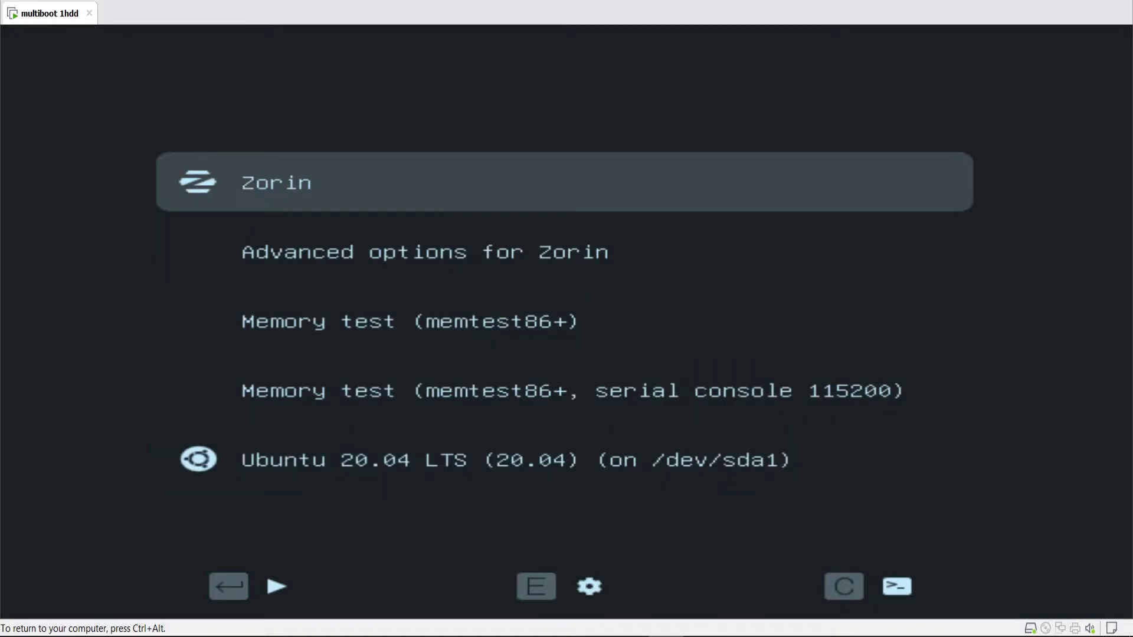
key("ctrl+alt")
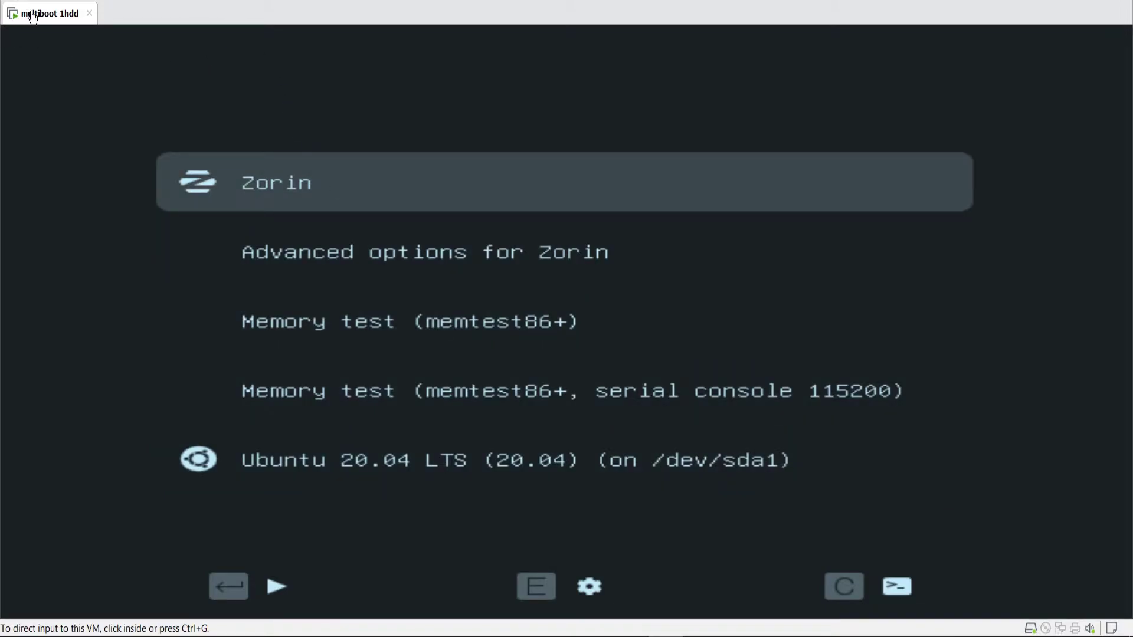
right_click(31, 13)
- Load debian-10.5.0-amd64-DVD-1.iso into the CD/DVD (IDE) drive, mark it Connected, and save
left_click(70, 232)
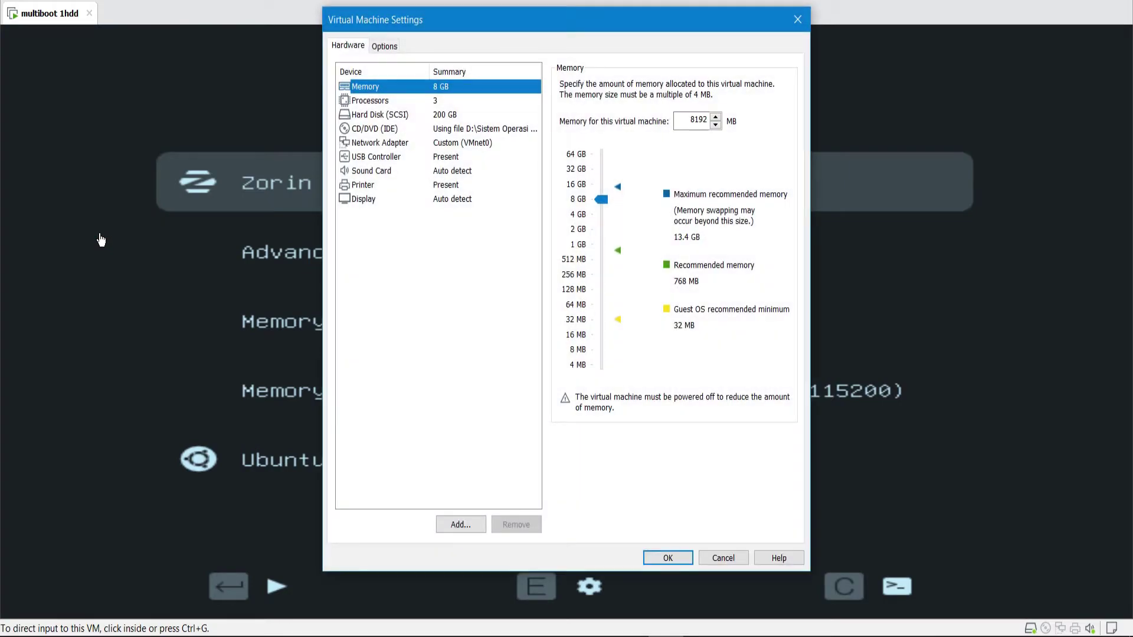
left_click(504, 146)
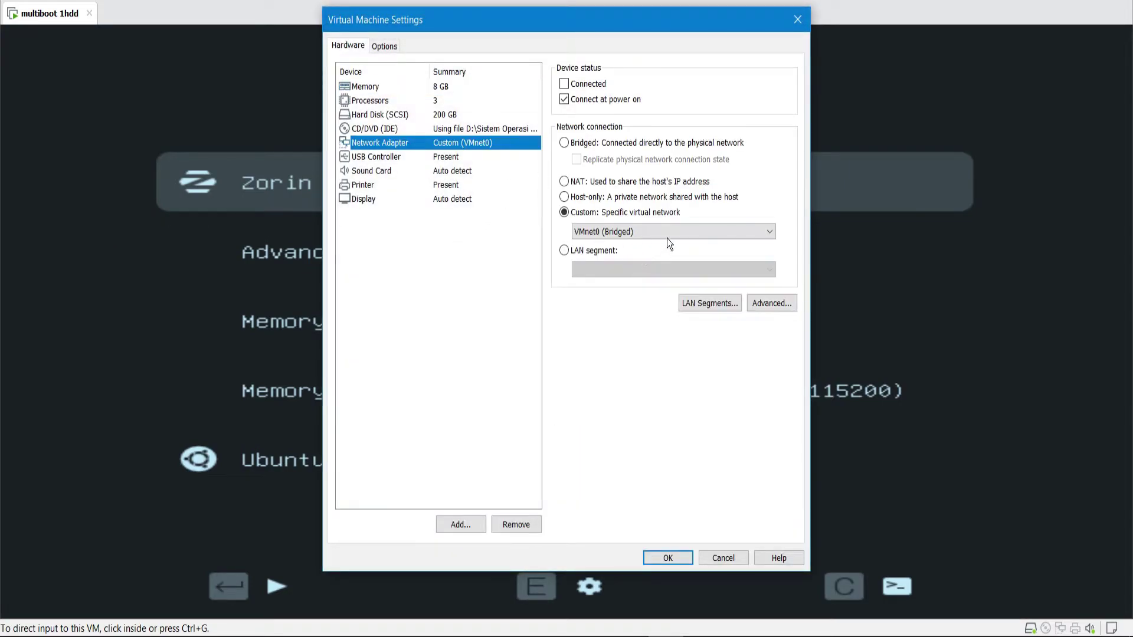
left_click(466, 129)
left_click(745, 198)
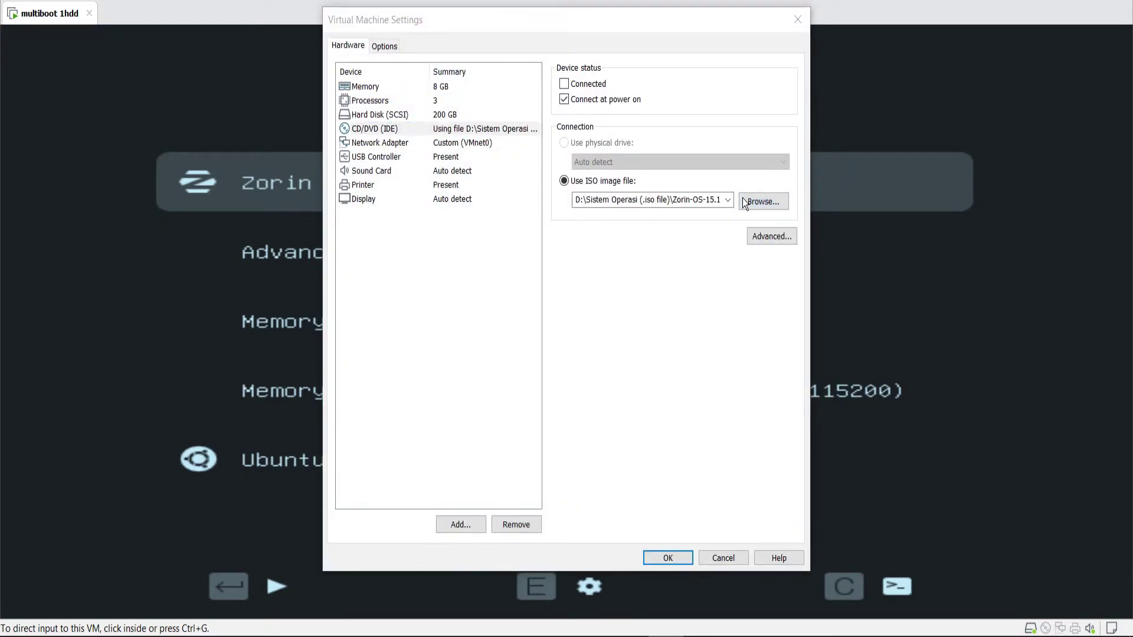
scroll(574, 296, "down", 8)
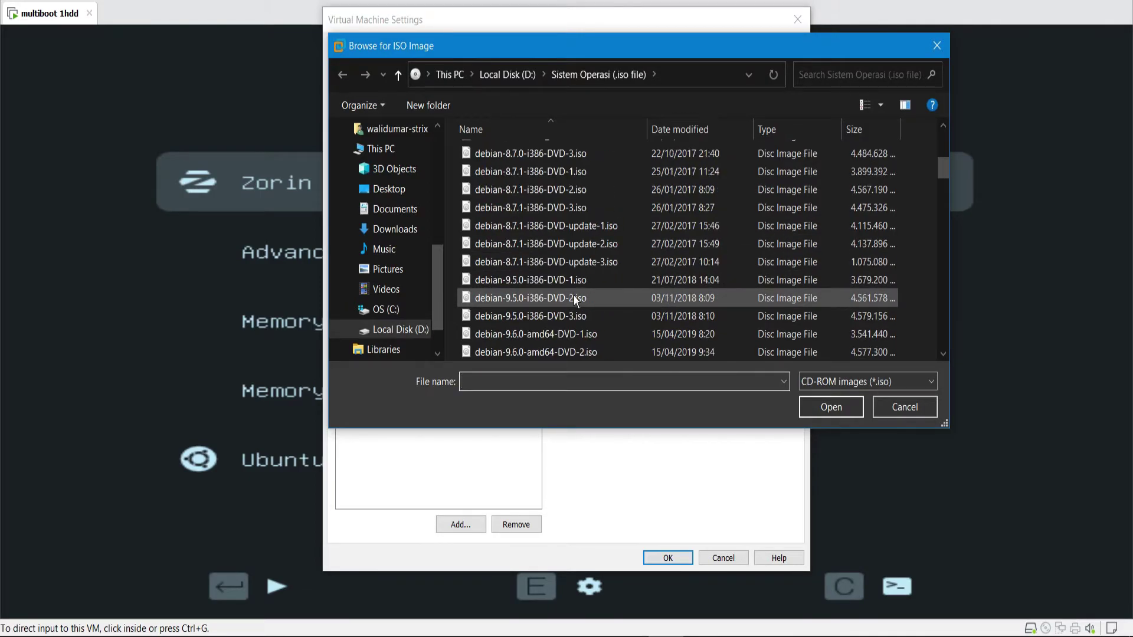
scroll(574, 295, "down", 8)
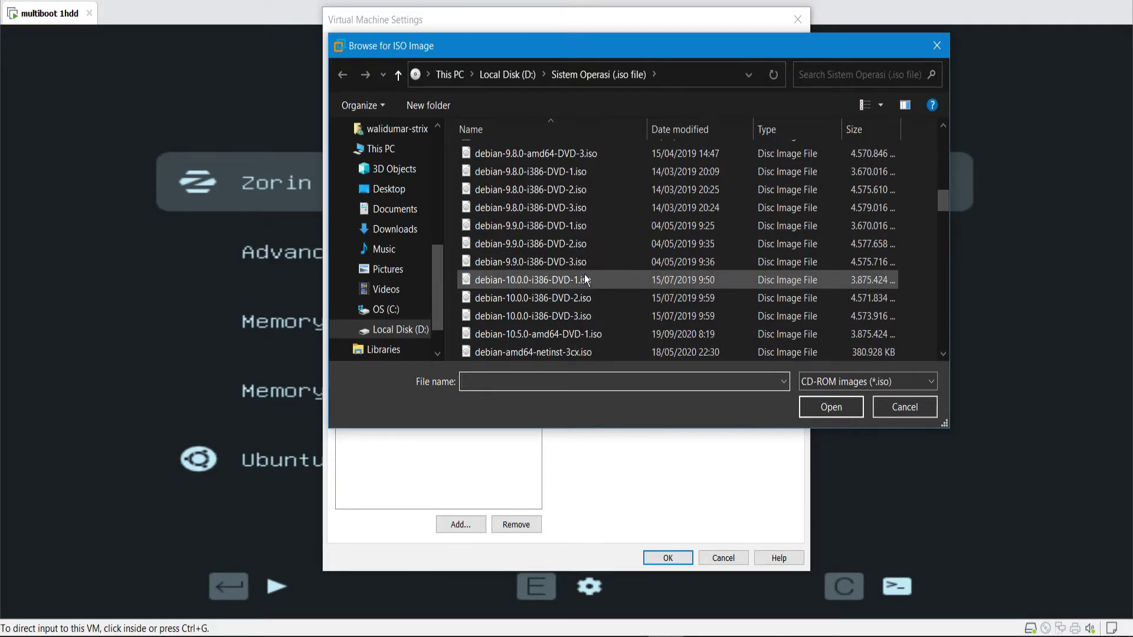
double_click(579, 341)
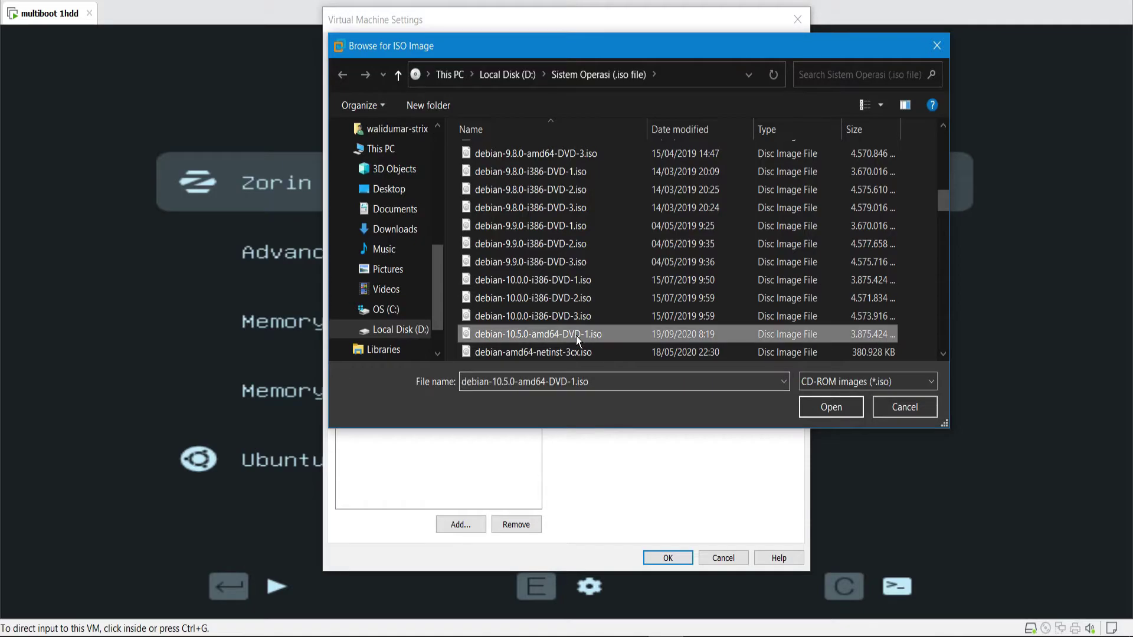
left_click(565, 84)
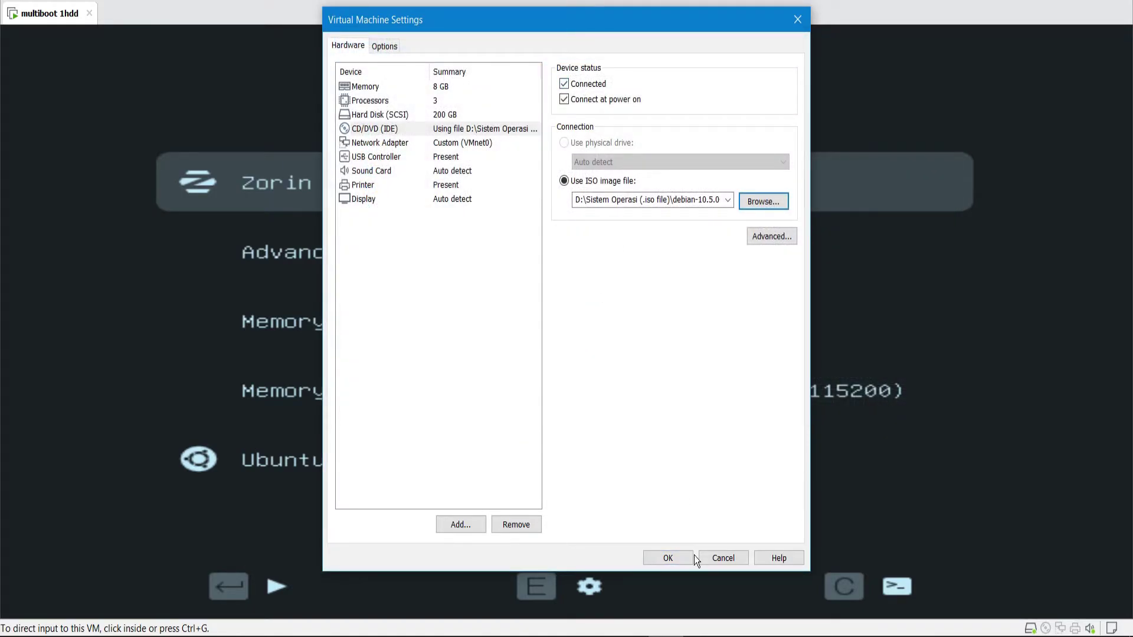
left_click(666, 558)
right_click(46, 22)
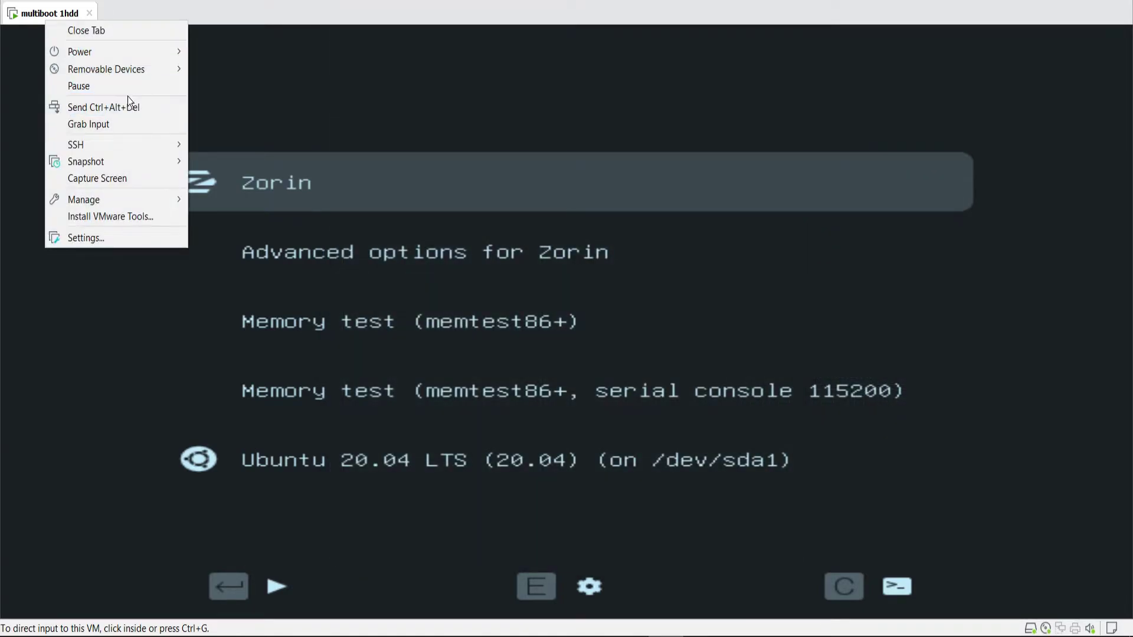
- Restart the guest into BIOS setup, check the Boot tab, then save and exit
mouse_move(142, 54)
left_click(269, 105)
left_click(526, 424)
key("F2")
key("Right")
key("Right")
key("Right")
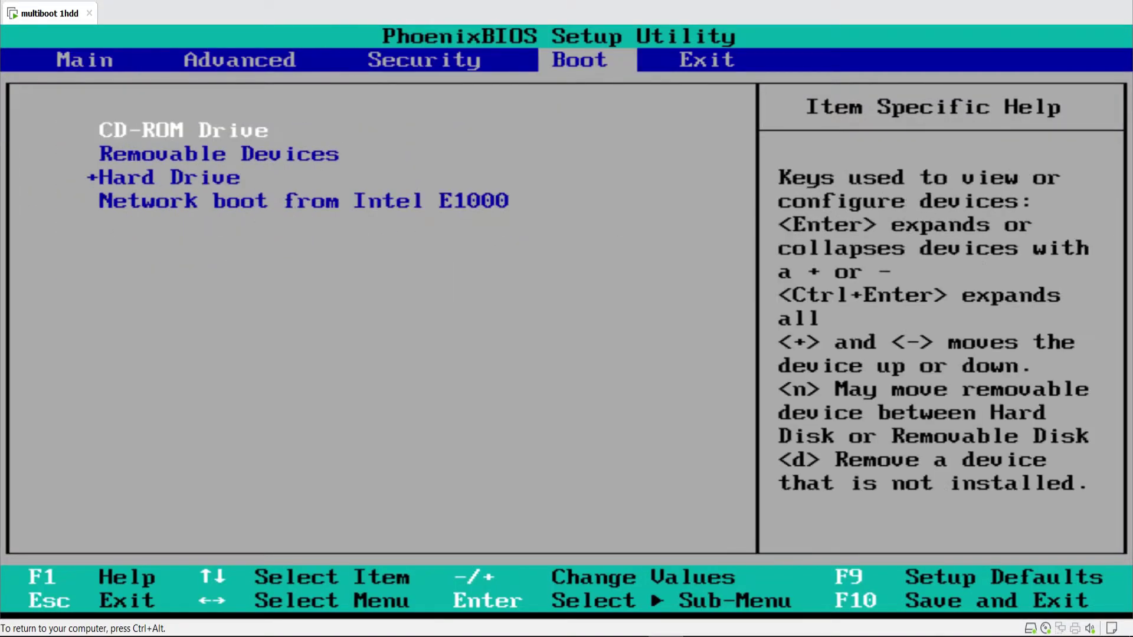
key("Right")
key("Return")
key("Return")
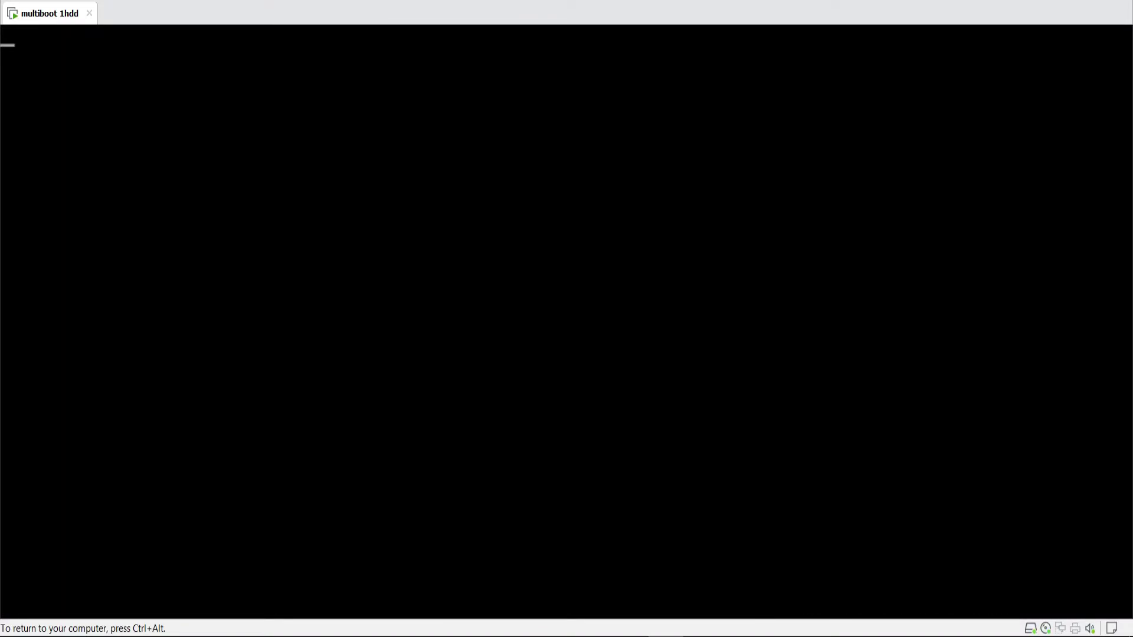
- Start Graphical install with English language, United States location and American English keyboard
key("Down")
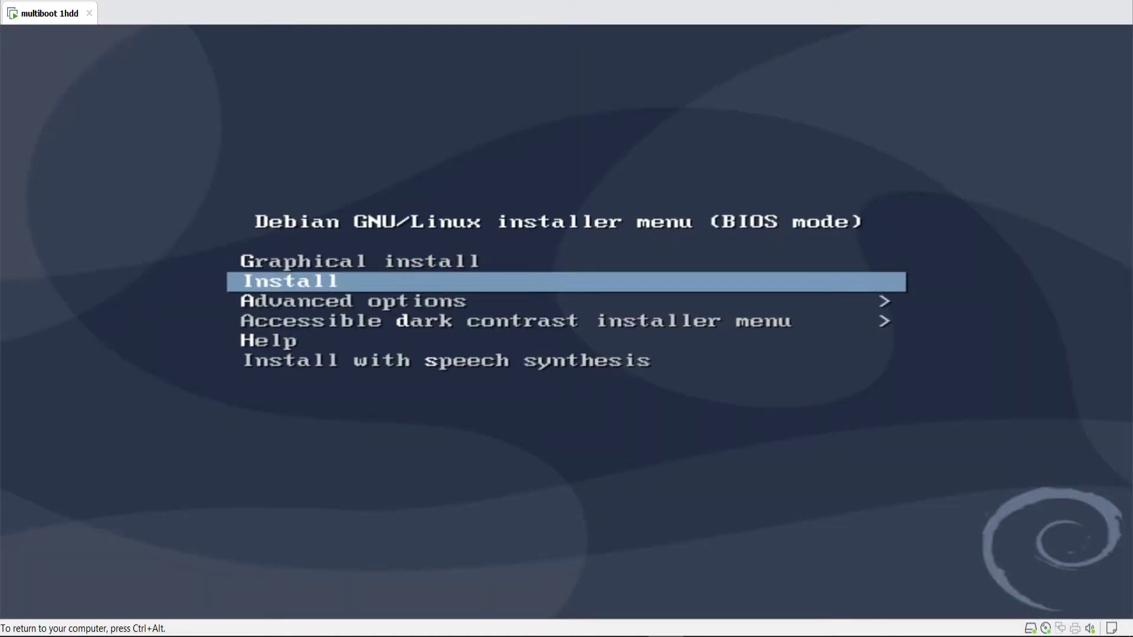
key("Up")
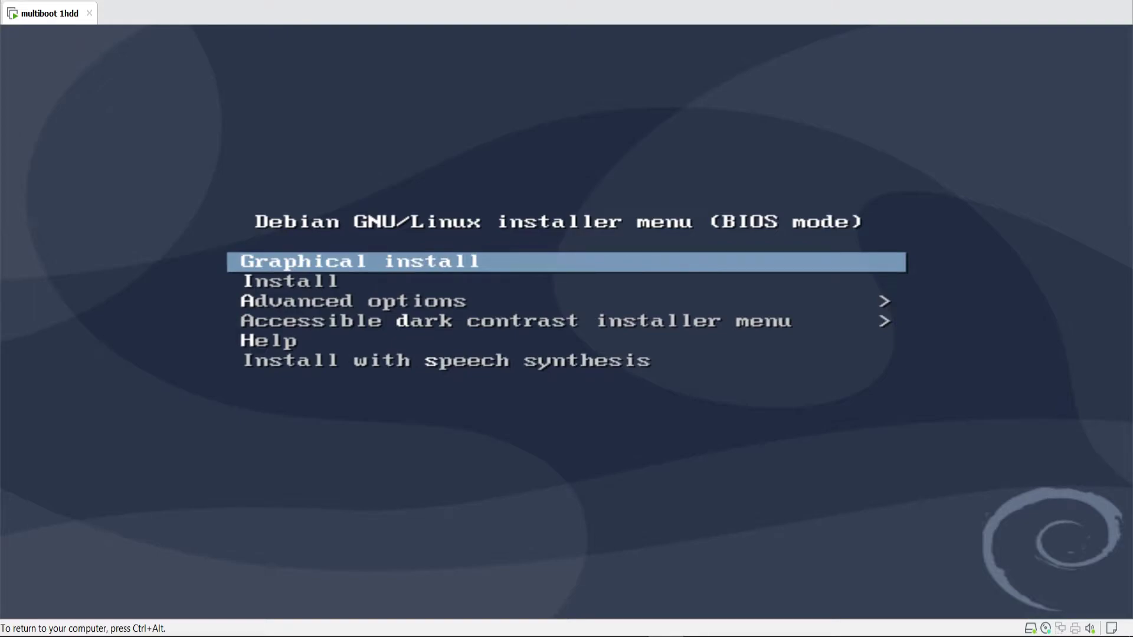
key("Return")
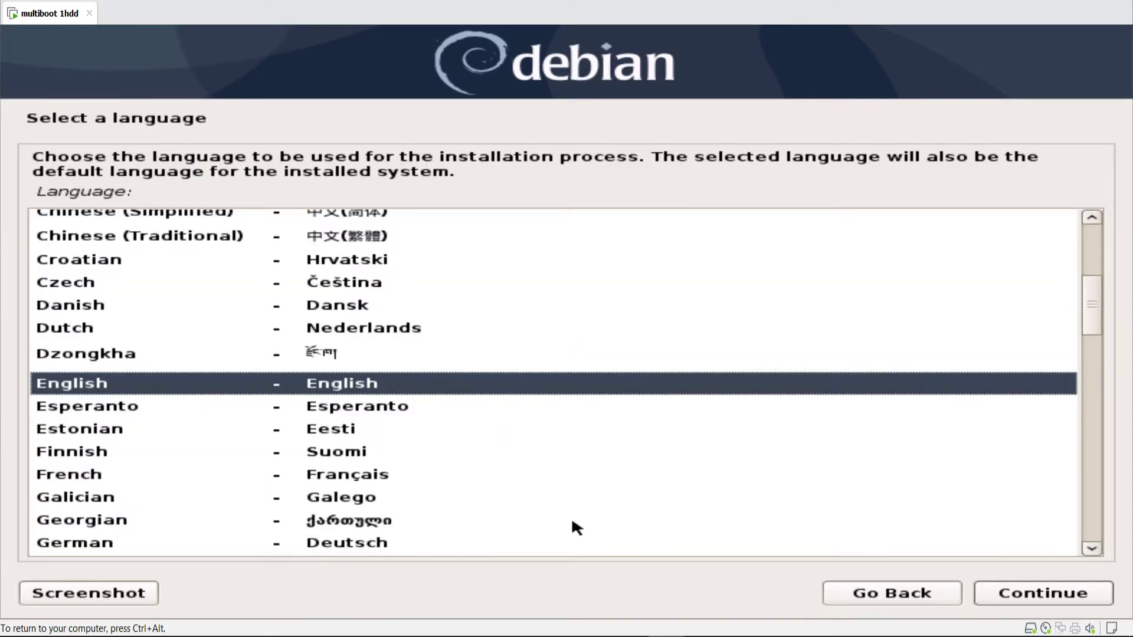
left_click(1043, 593)
left_click(1033, 594)
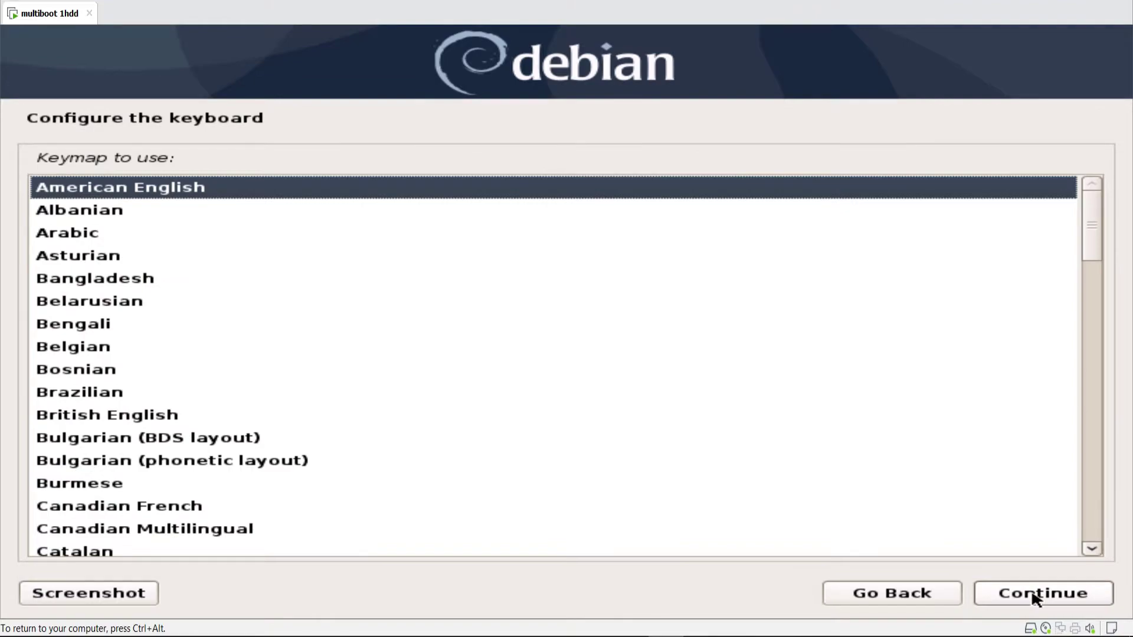
left_click(1036, 595)
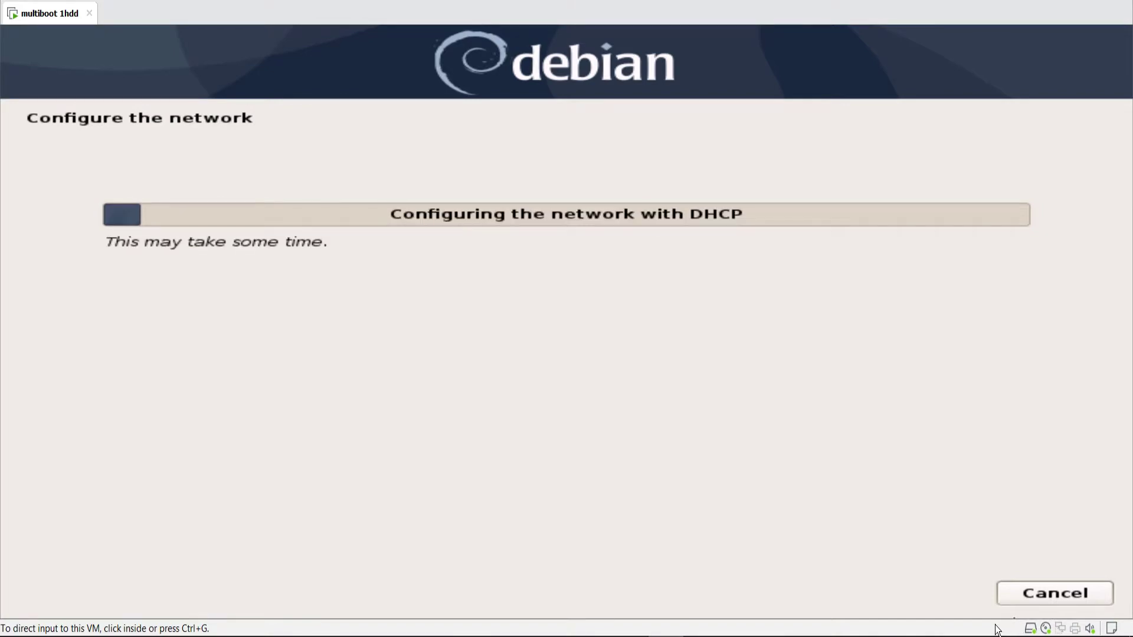
- Cancel DHCP, skip network configuration, and keep the default hostname debian
left_click(1030, 596)
left_click(1031, 596)
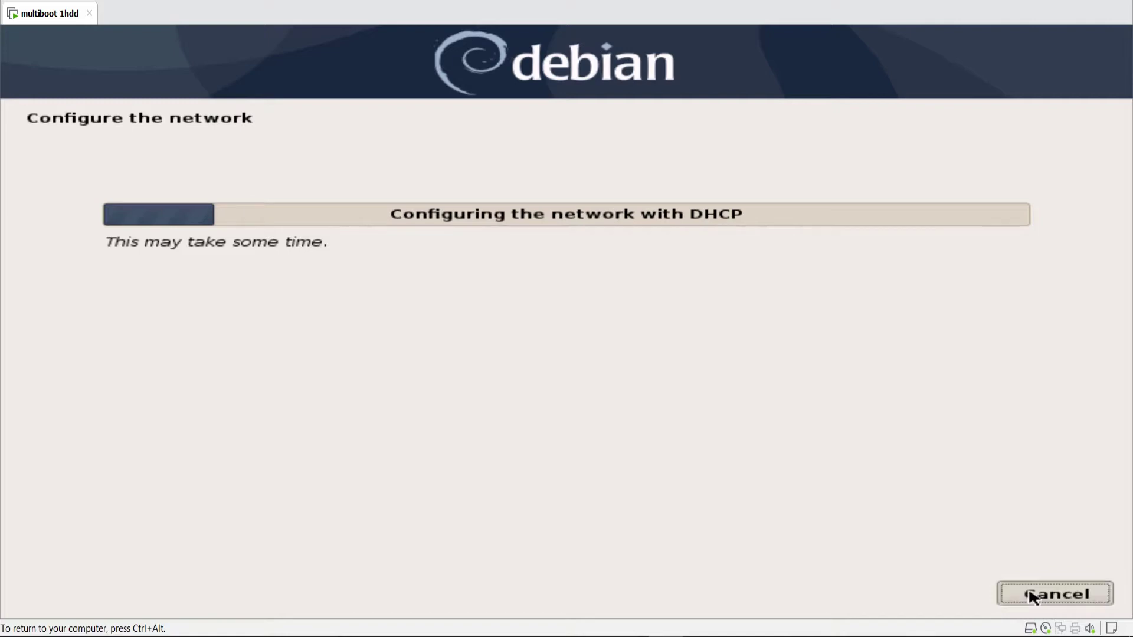
left_click(1032, 596)
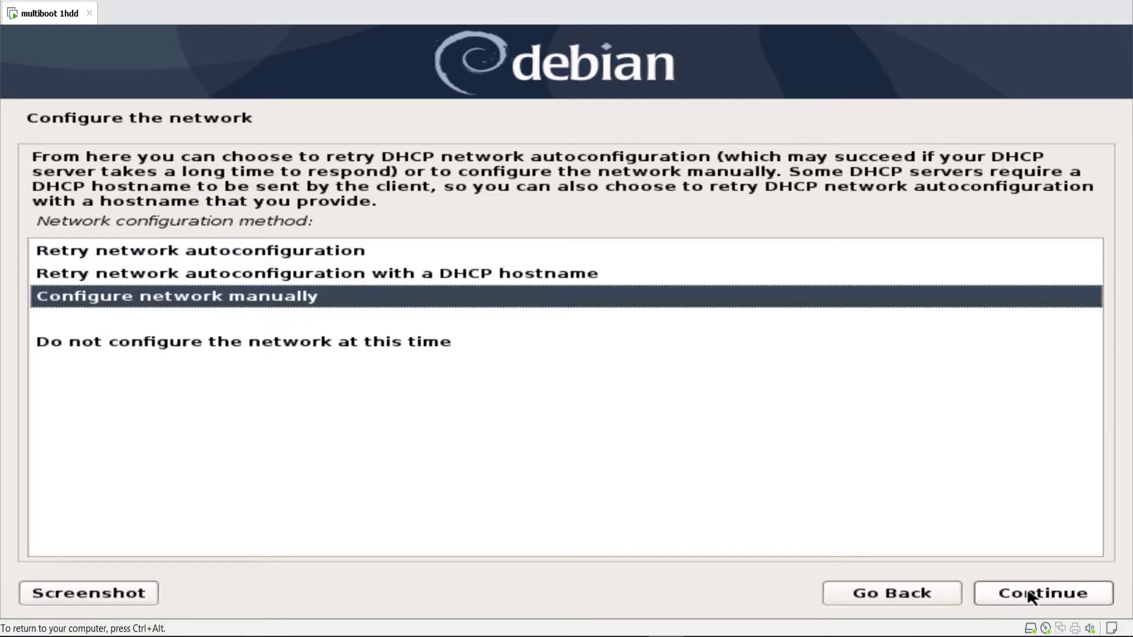
left_click(422, 340)
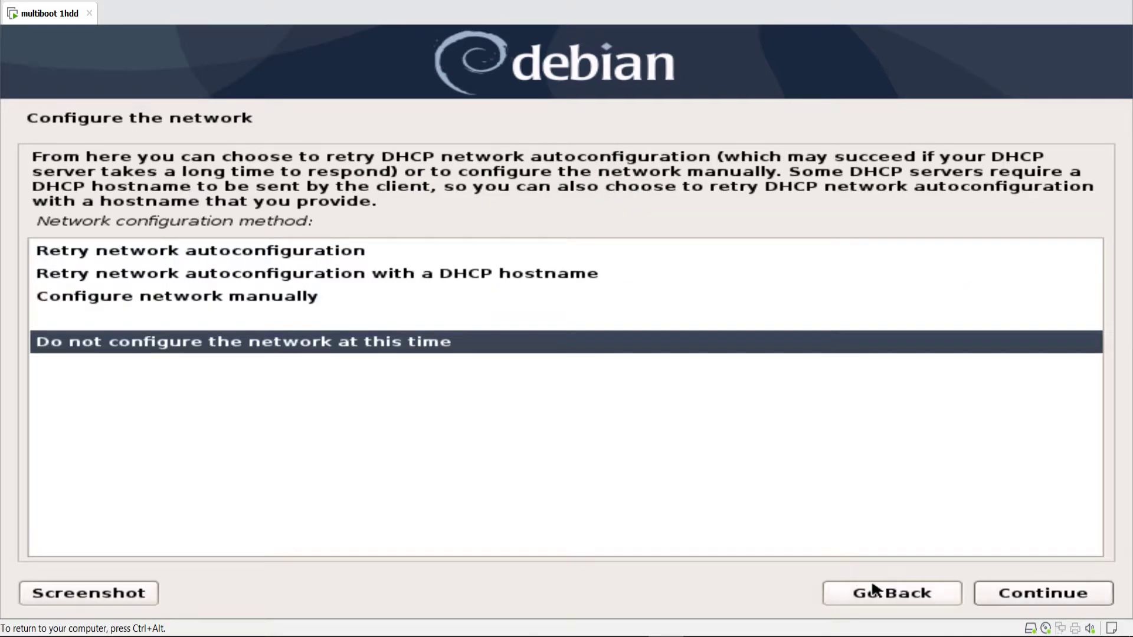
left_click(993, 597)
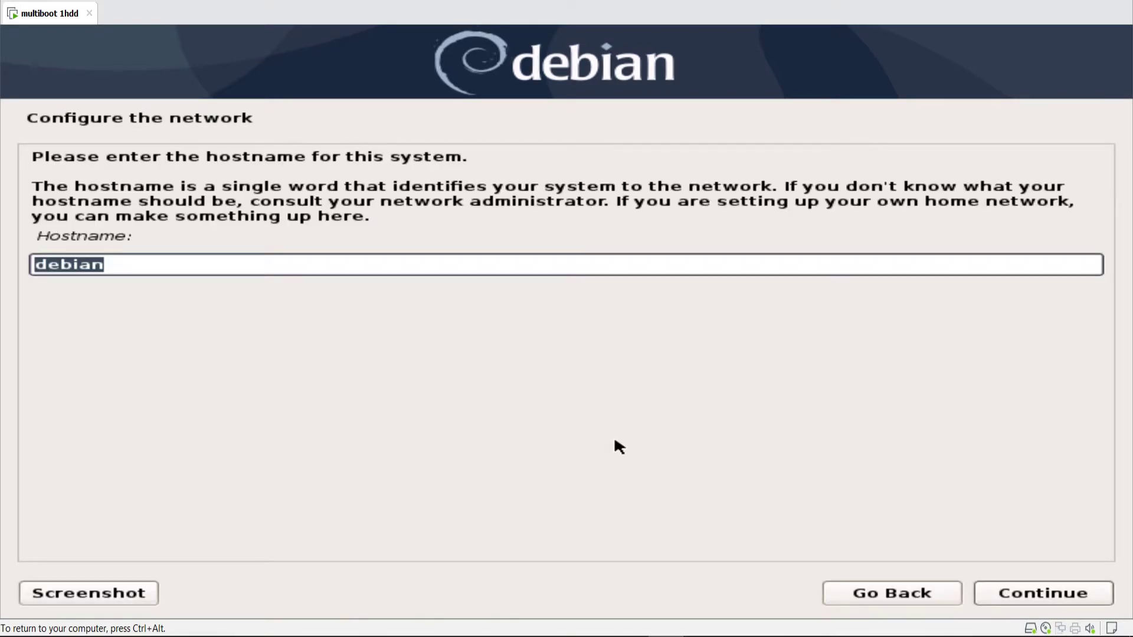
left_click(1038, 595)
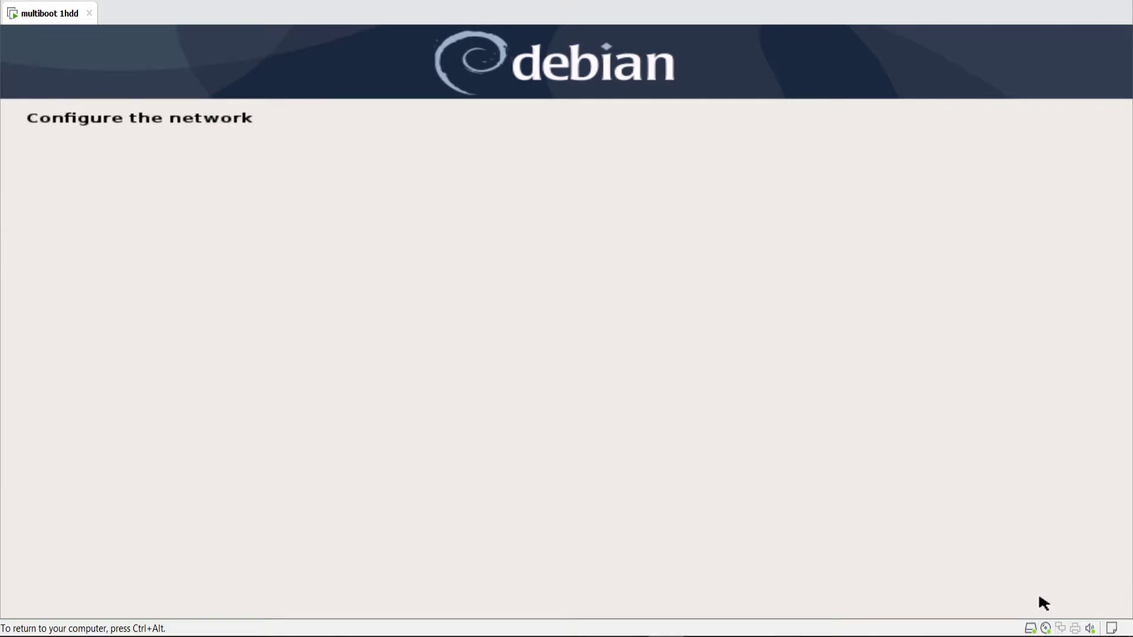
- Set and confirm the root password
type("***")
key("Tab")
key("Tab")
type("***")
left_click(1040, 599)
- Create the user account with full name, suggested username and password, and accept the time zone
type("walid")
left_click(1040, 599)
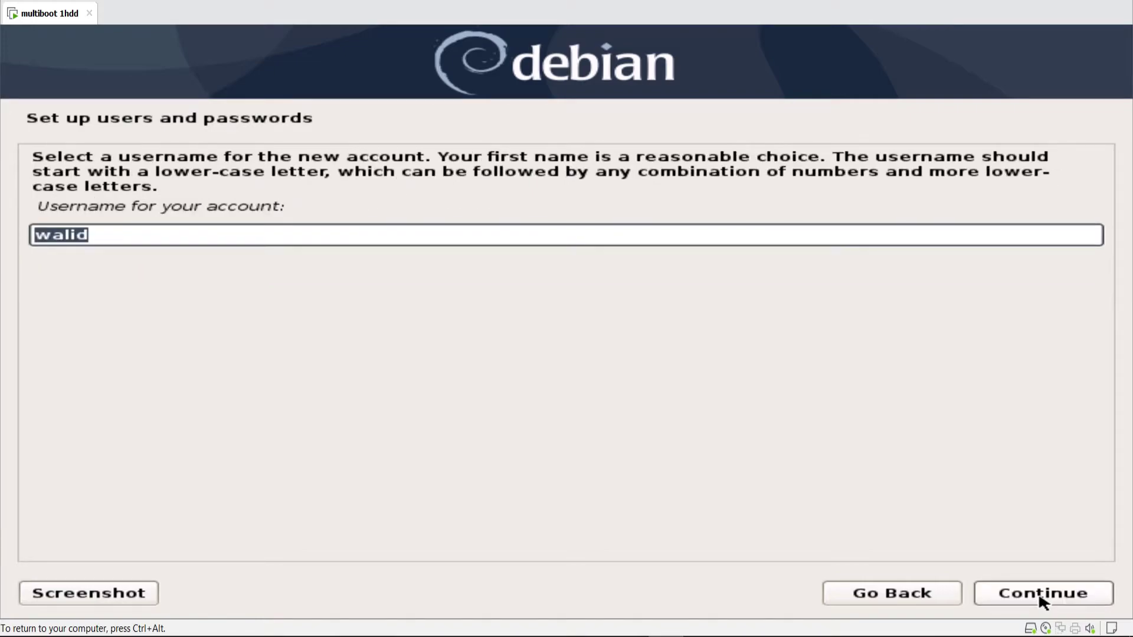
left_click(1041, 600)
type("***")
key("Tab")
key("Tab")
type("***")
left_click(1040, 600)
left_click(1040, 597)
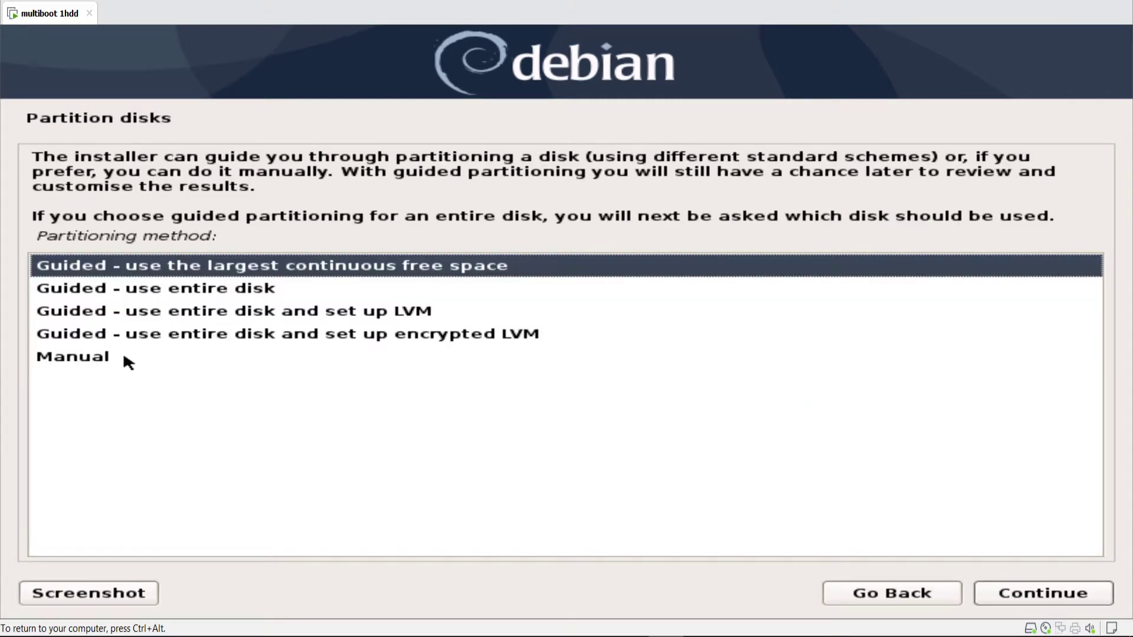
- Create a 20 GB primary partition #3 at the beginning of the 174.7 GB free space
left_click(124, 357)
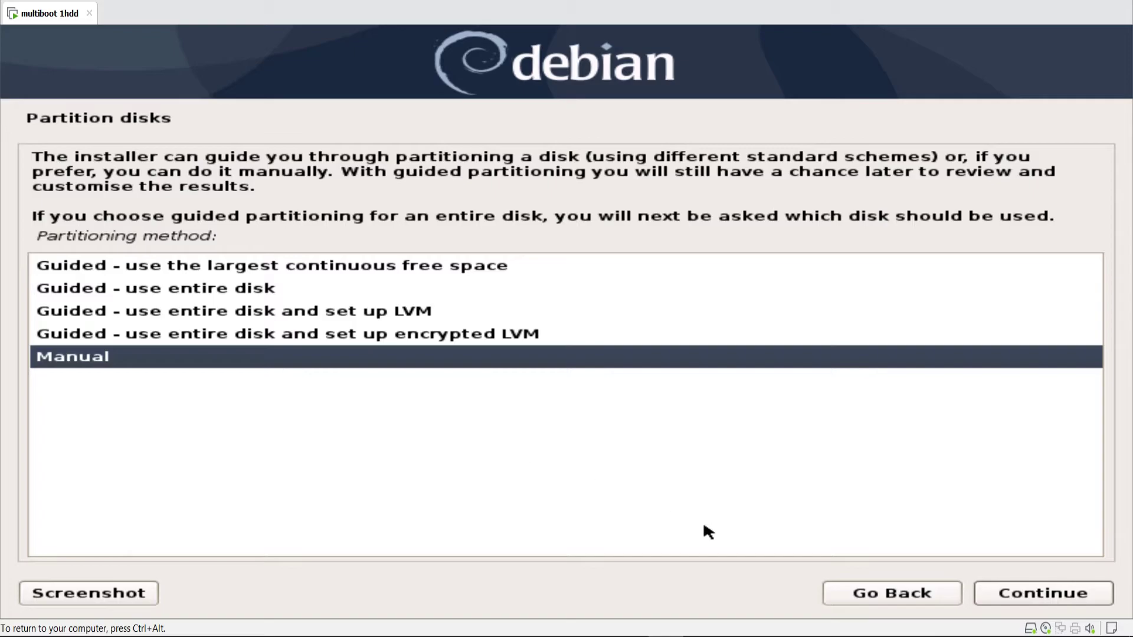
left_click(1079, 599)
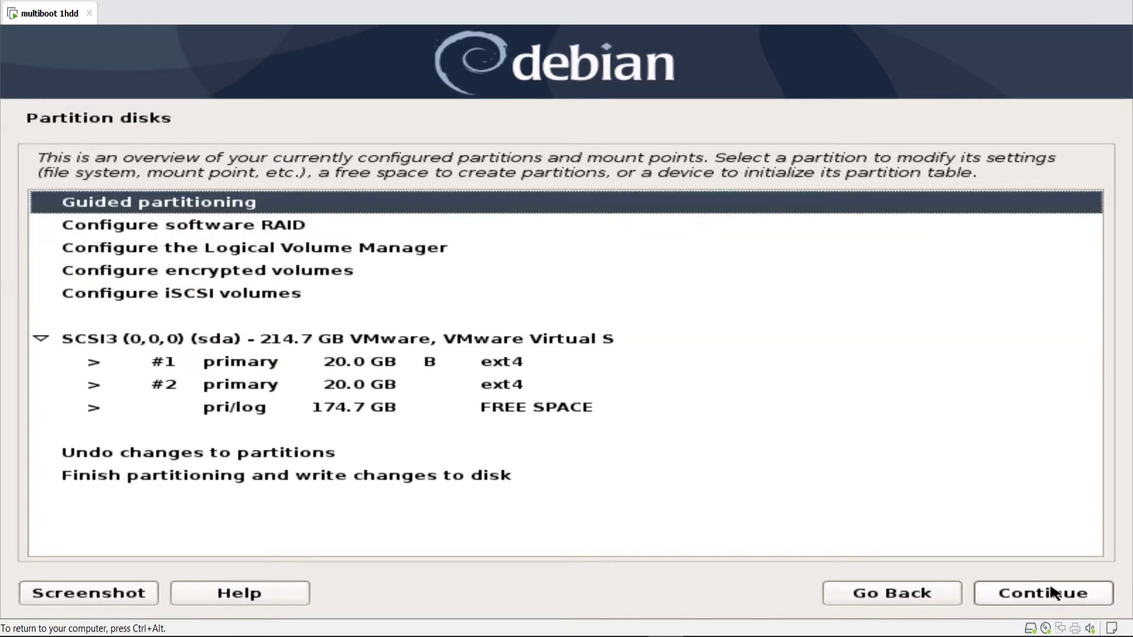
left_click(362, 407)
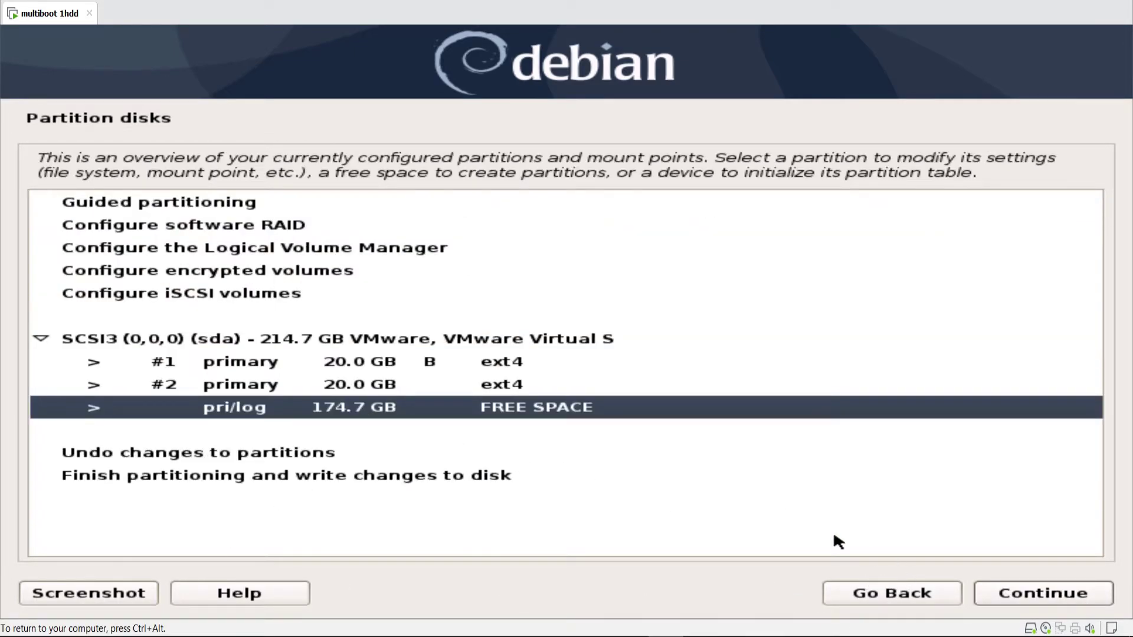
left_click(1014, 594)
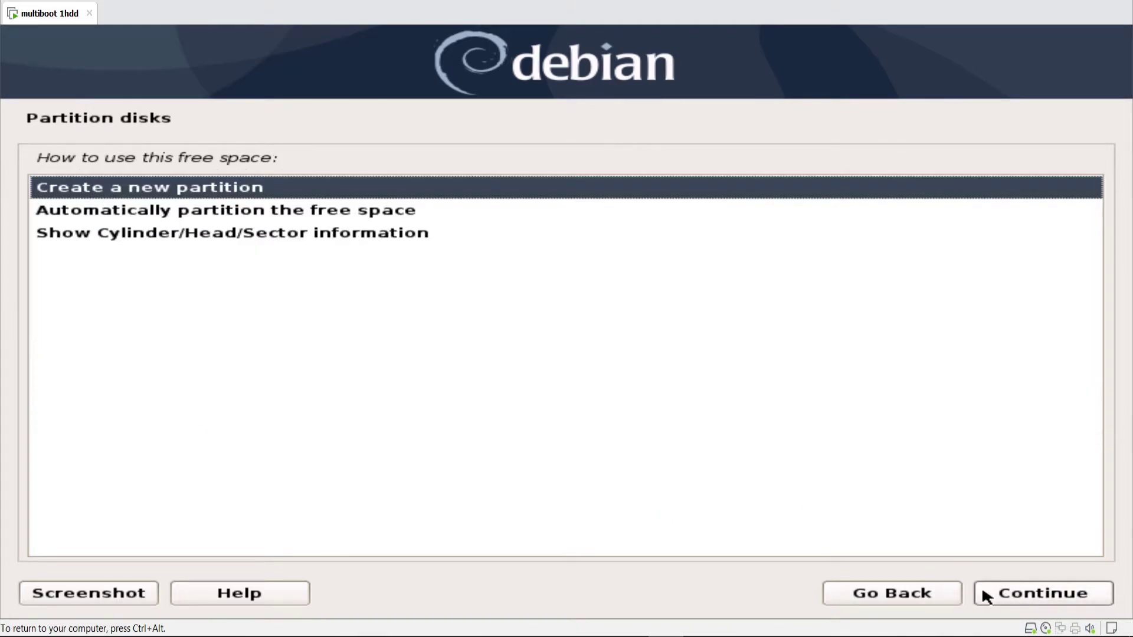
left_click(981, 592)
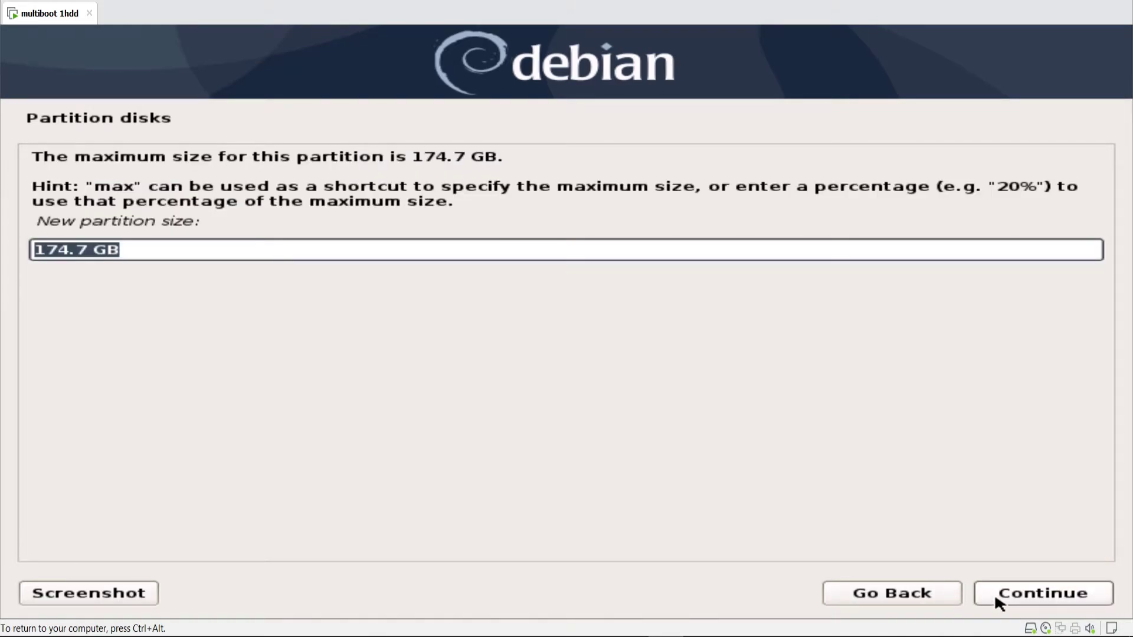
type("20 GB")
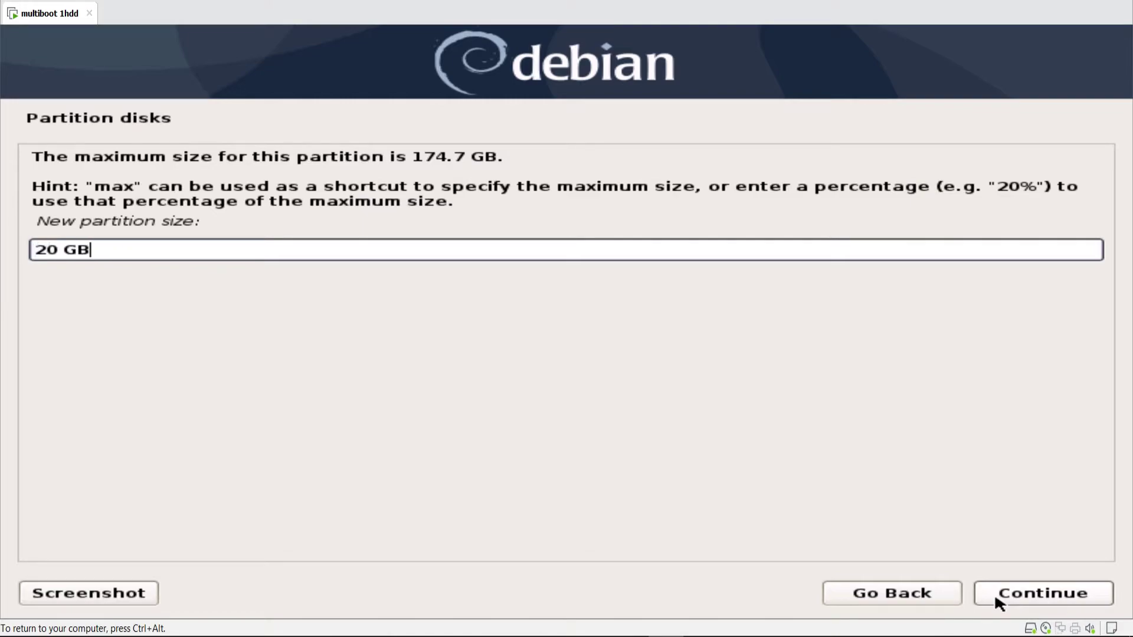
left_click(994, 593)
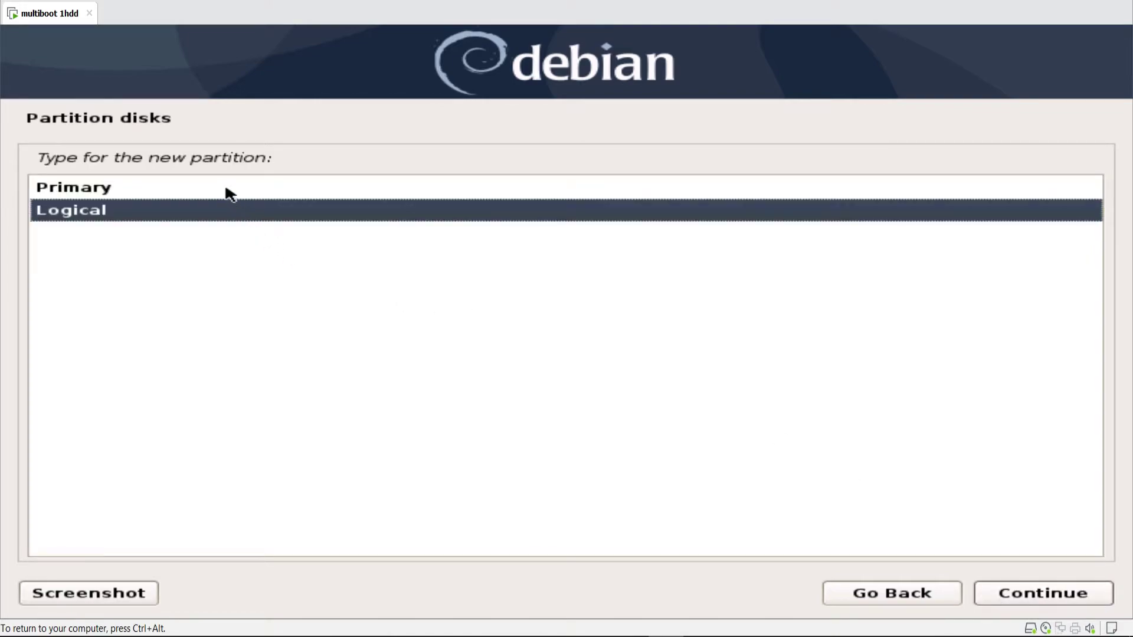
left_click(227, 190)
left_click(1019, 593)
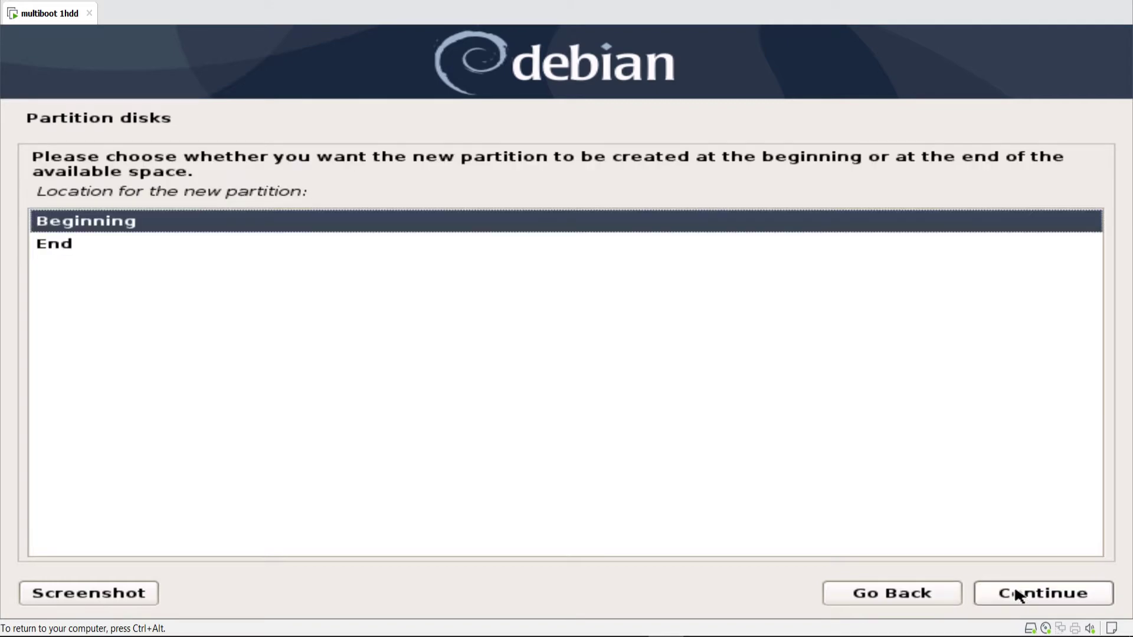
left_click(1016, 591)
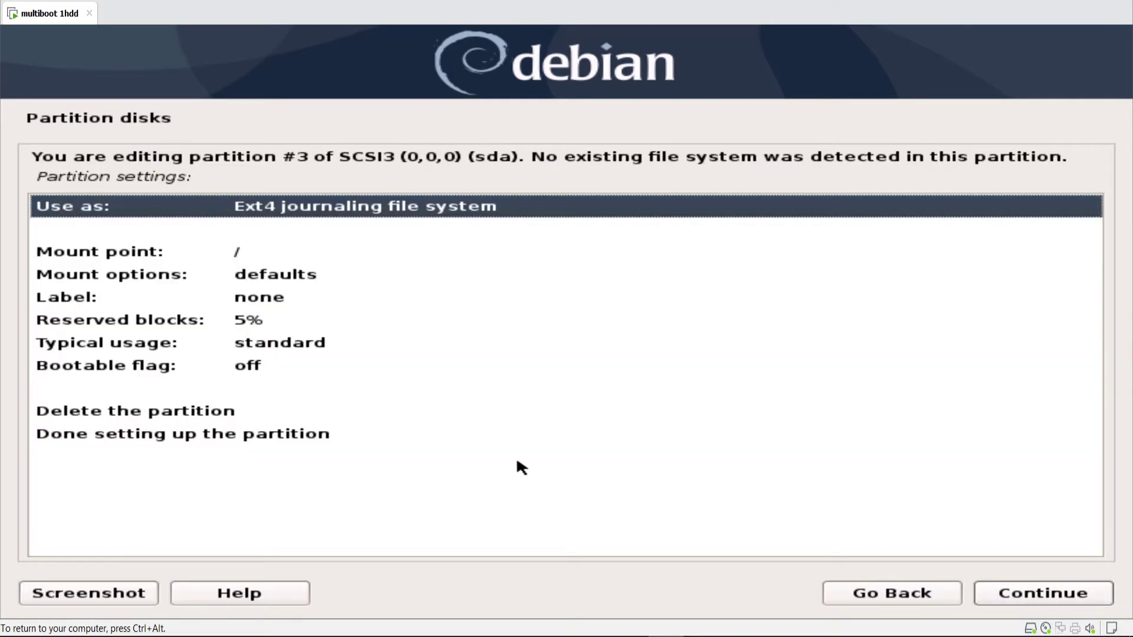
left_click(283, 435)
left_click(1000, 595)
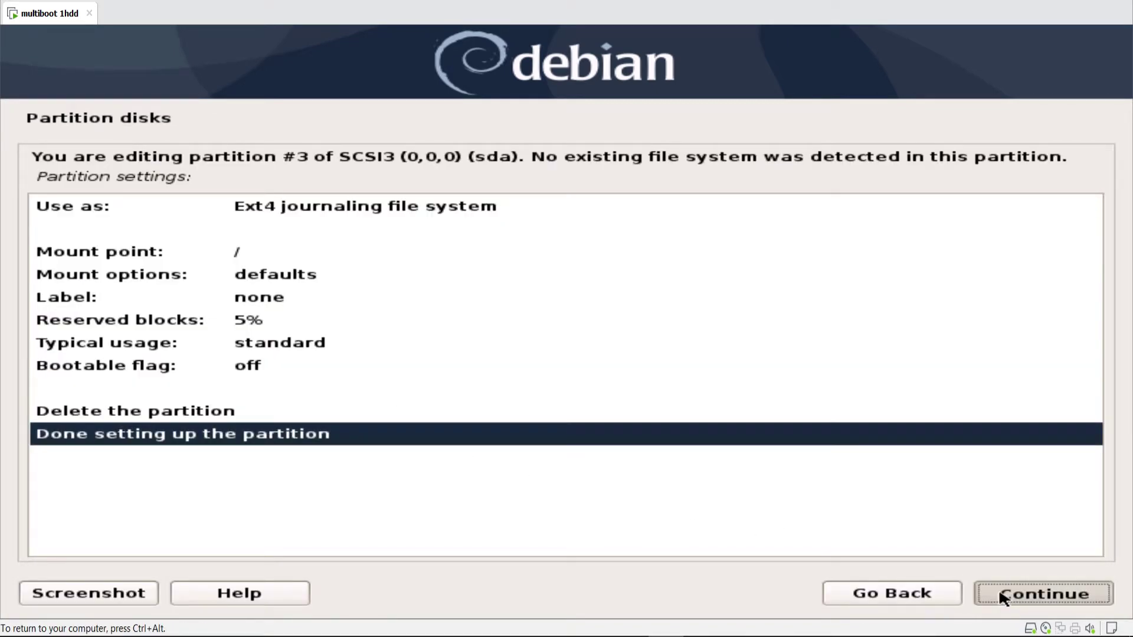
- Review partitions #1–#3, then finish partitioning and write the changes
left_click(323, 426)
left_click(330, 394)
left_click(323, 414)
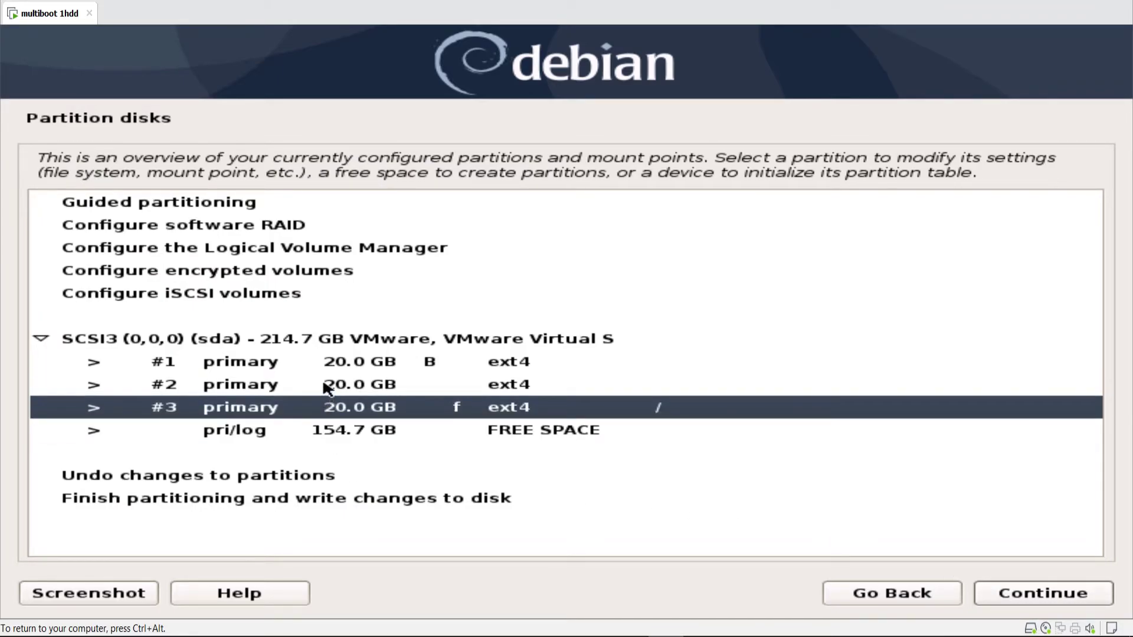
left_click(325, 381)
left_click(336, 362)
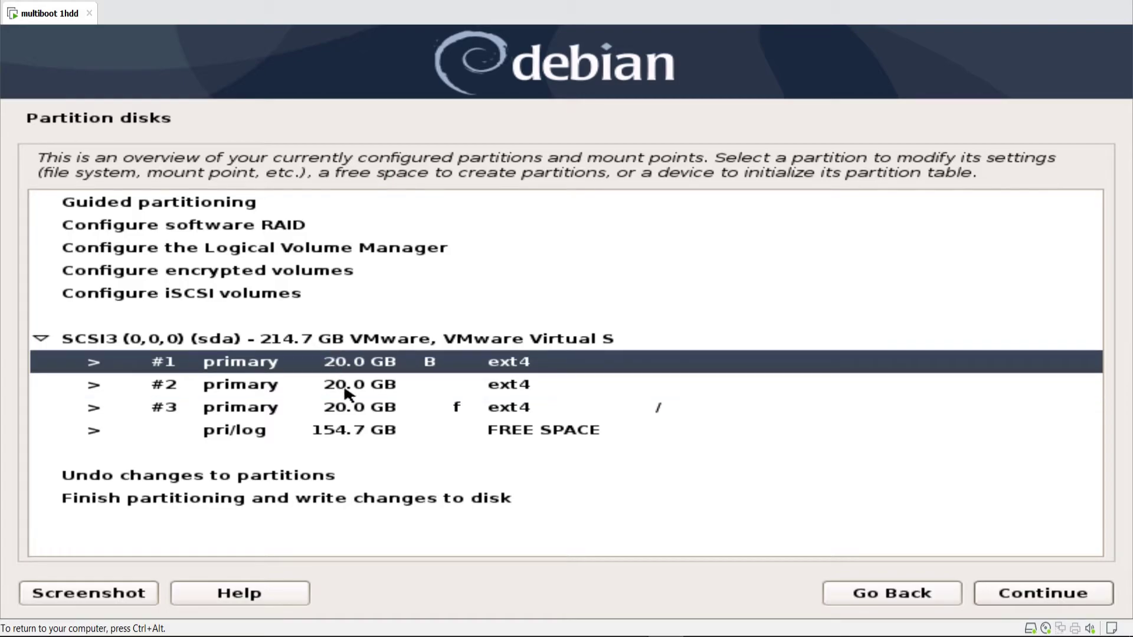
left_click(355, 411)
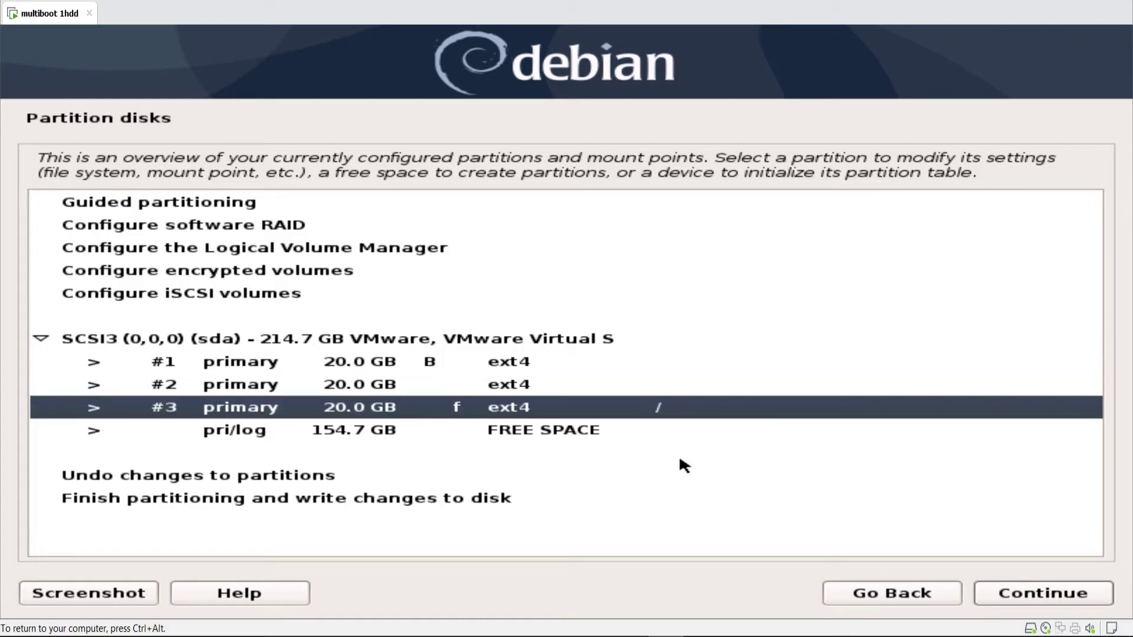
left_click(1041, 597)
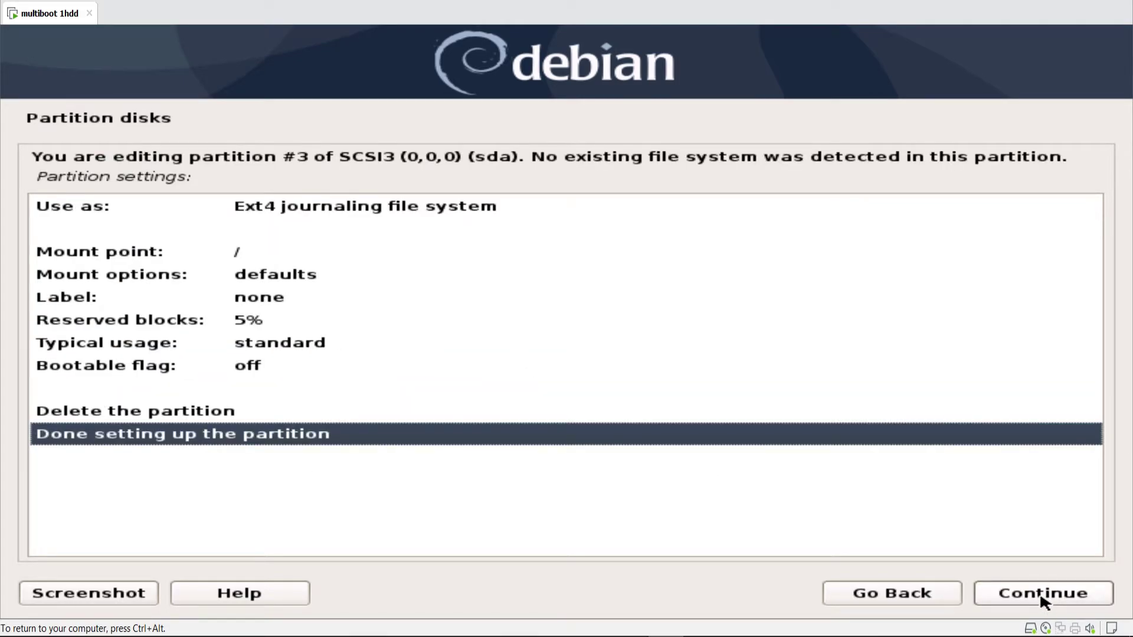
left_click(1042, 598)
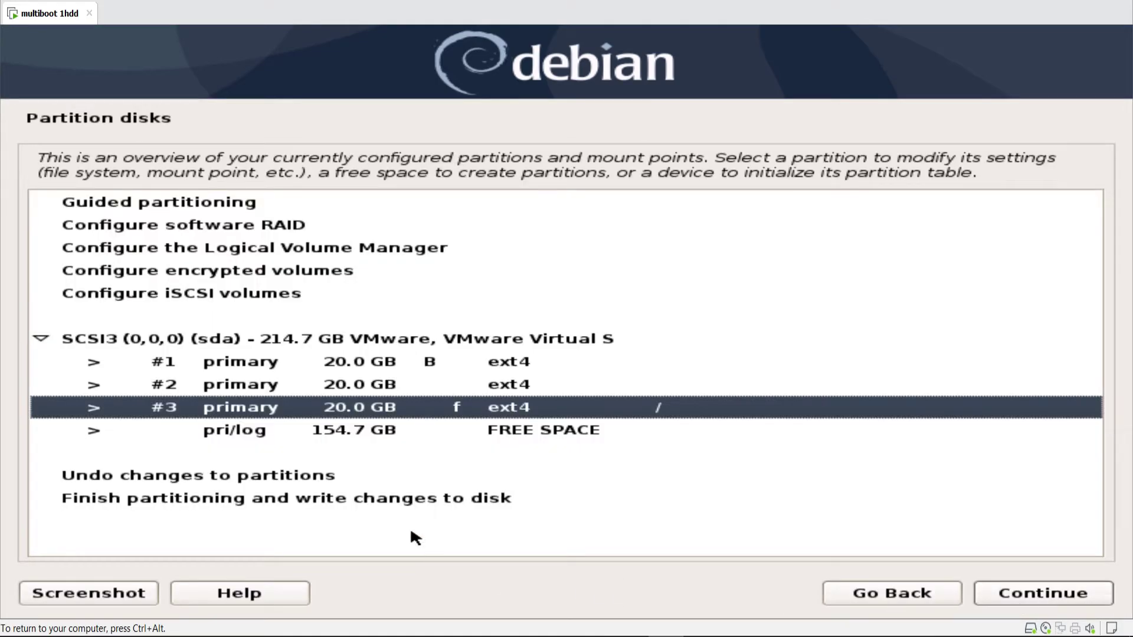
left_click(396, 501)
left_click(1039, 600)
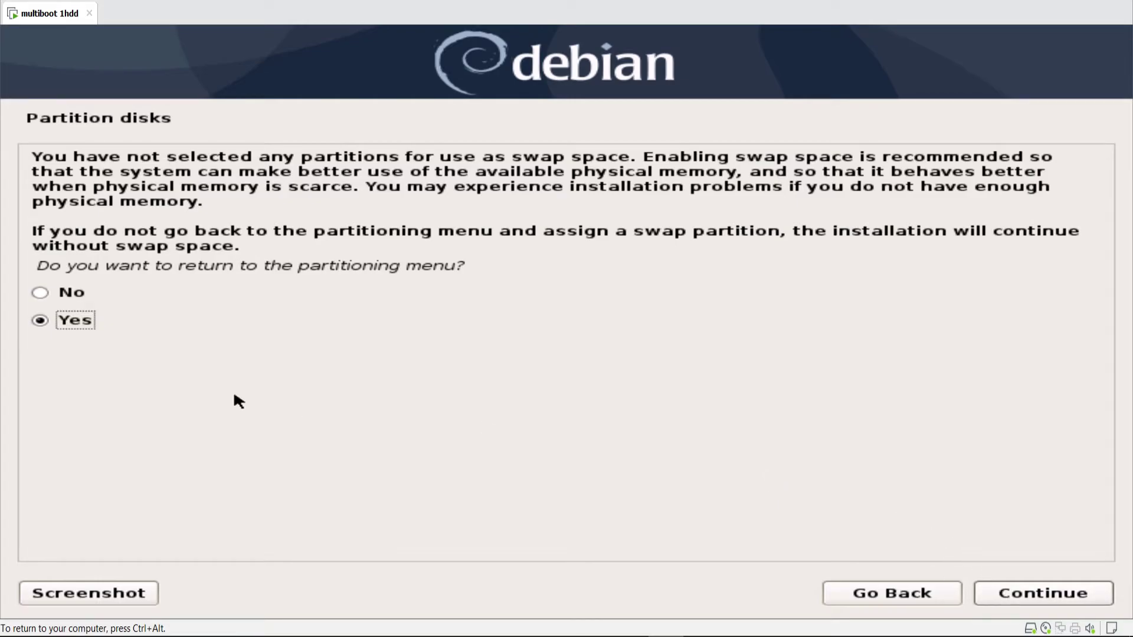
- Continue without swap and confirm writing the partition changes to disk
left_click(38, 293)
left_click(1046, 601)
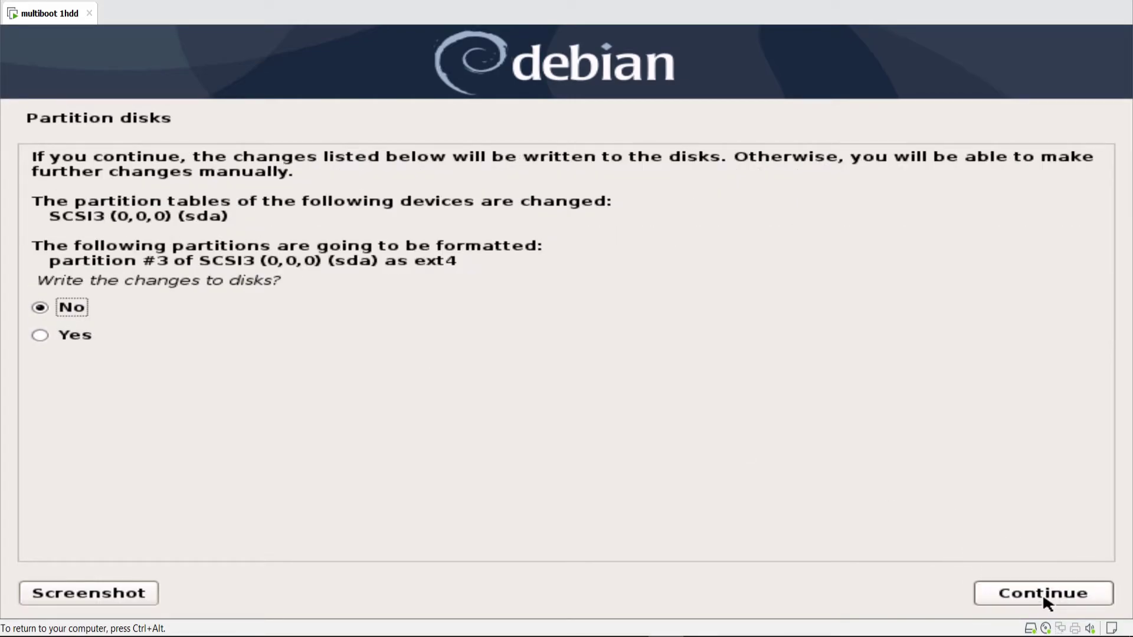
left_click(75, 336)
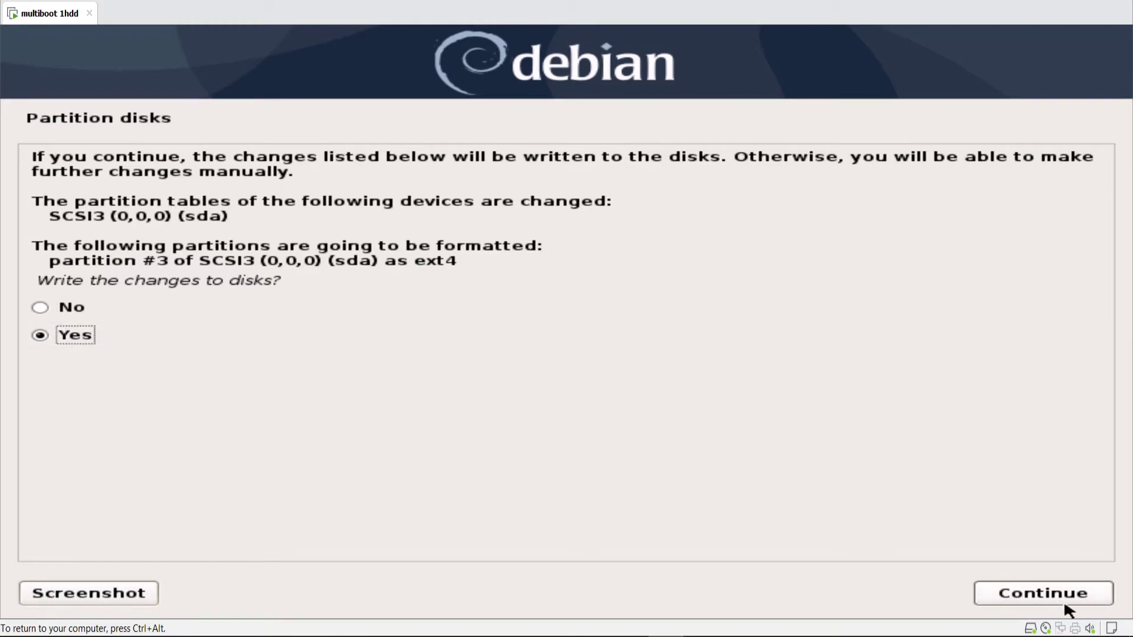
left_click(1063, 599)
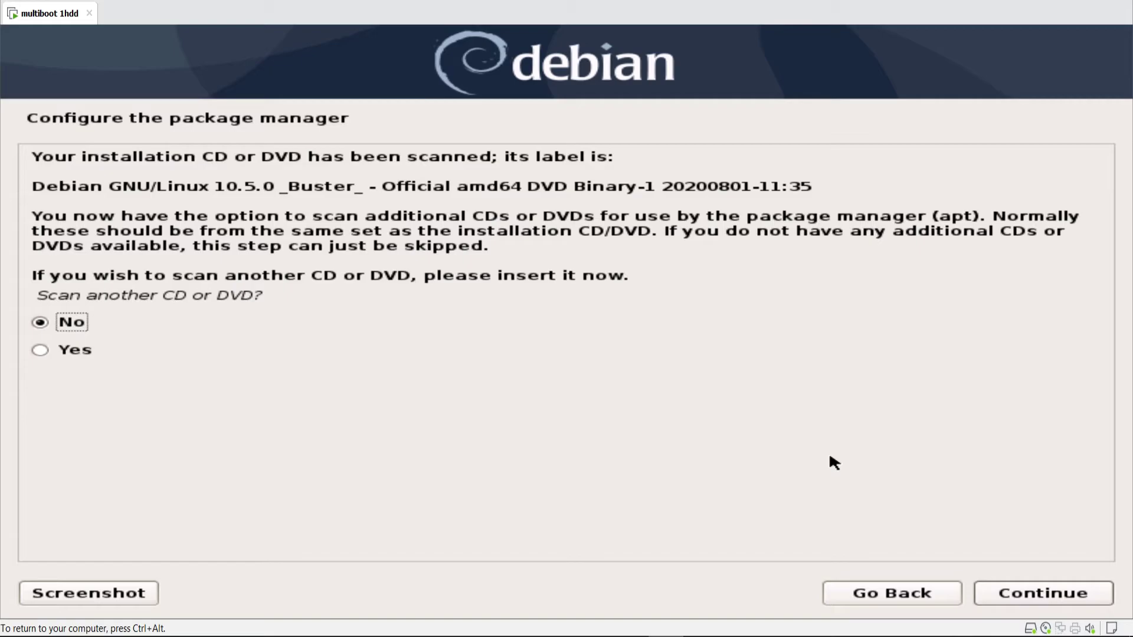
- Answer No to scanning another DVD, a network mirror, and the popularity-contest survey
key("Return")
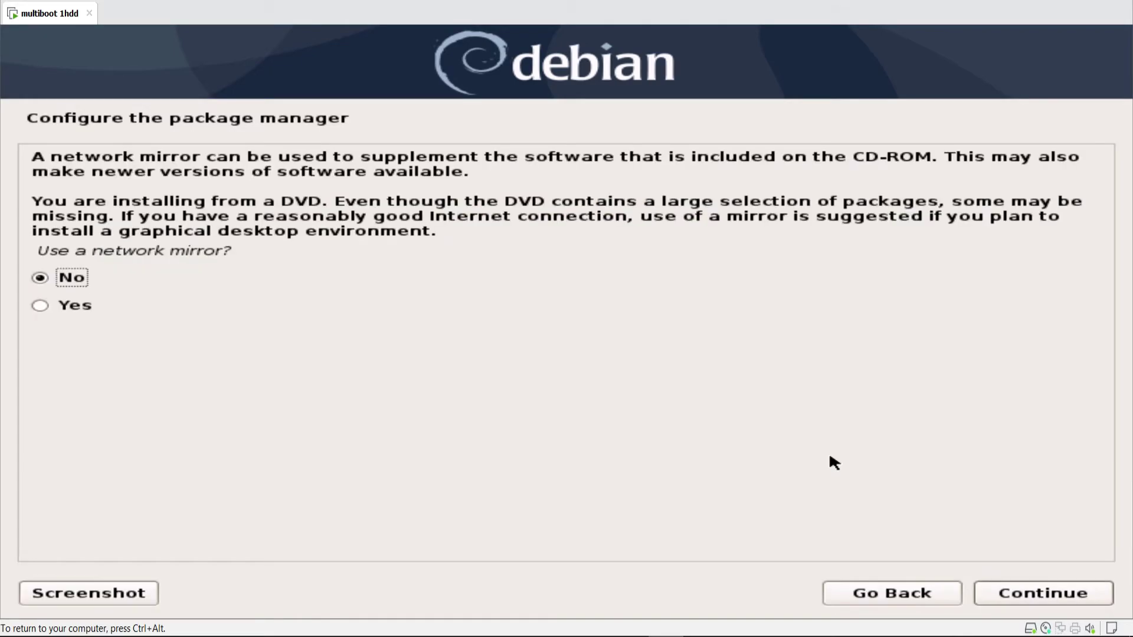
key("Return")
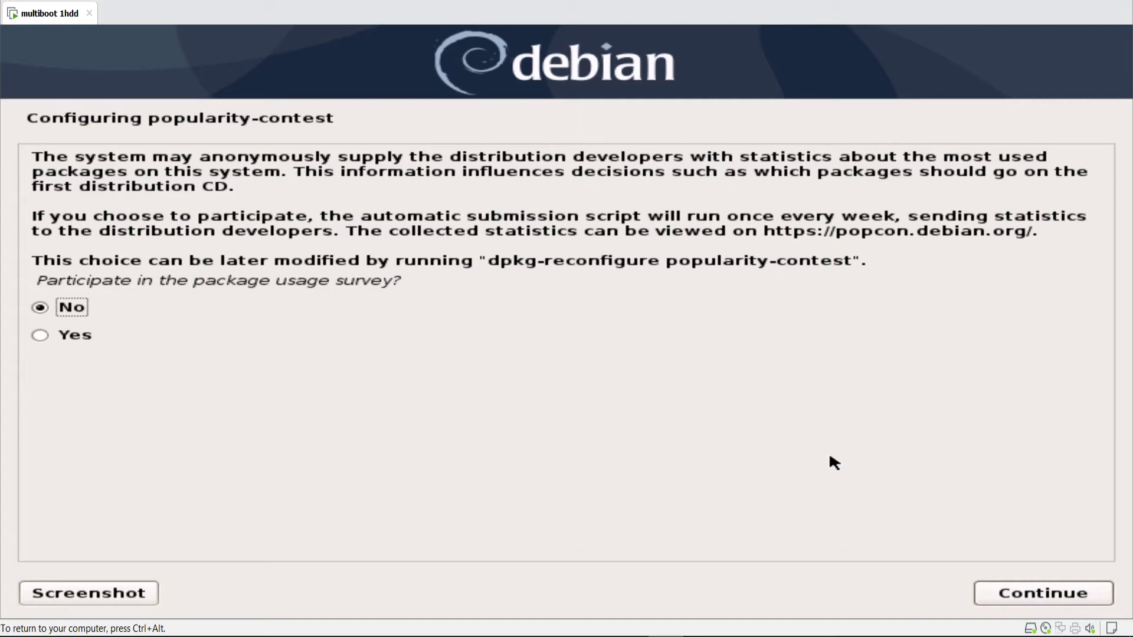
key("Return")
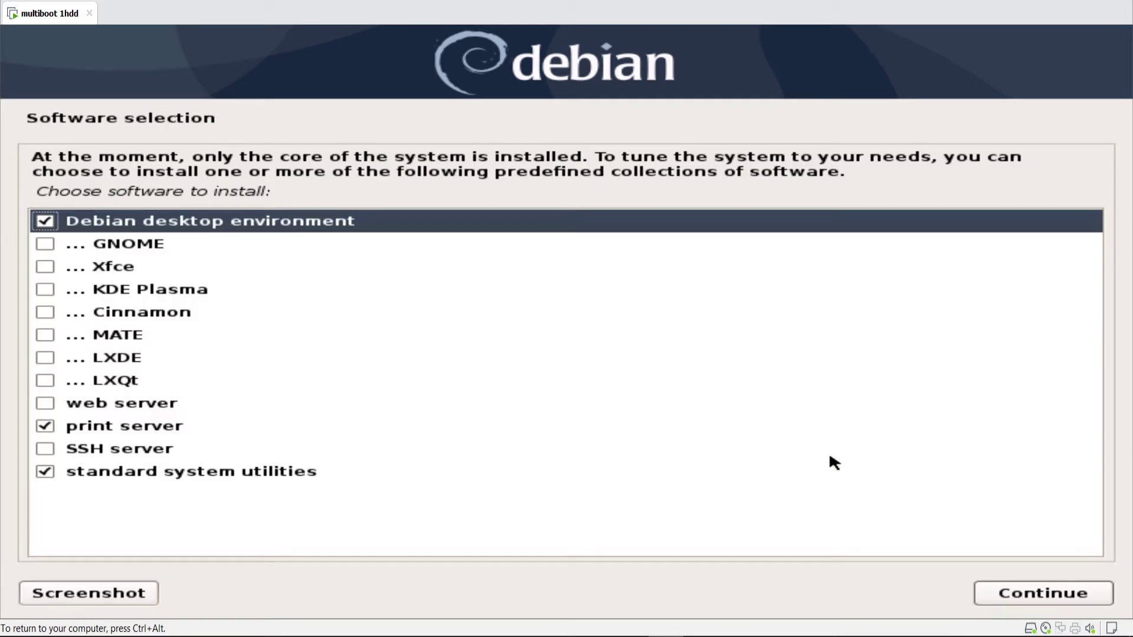
- Choose MATE and SSH server instead of print server, and start the software installation
key("Down")
key("Down")
key("Down")
key("Down")
key("Down")
key("space")
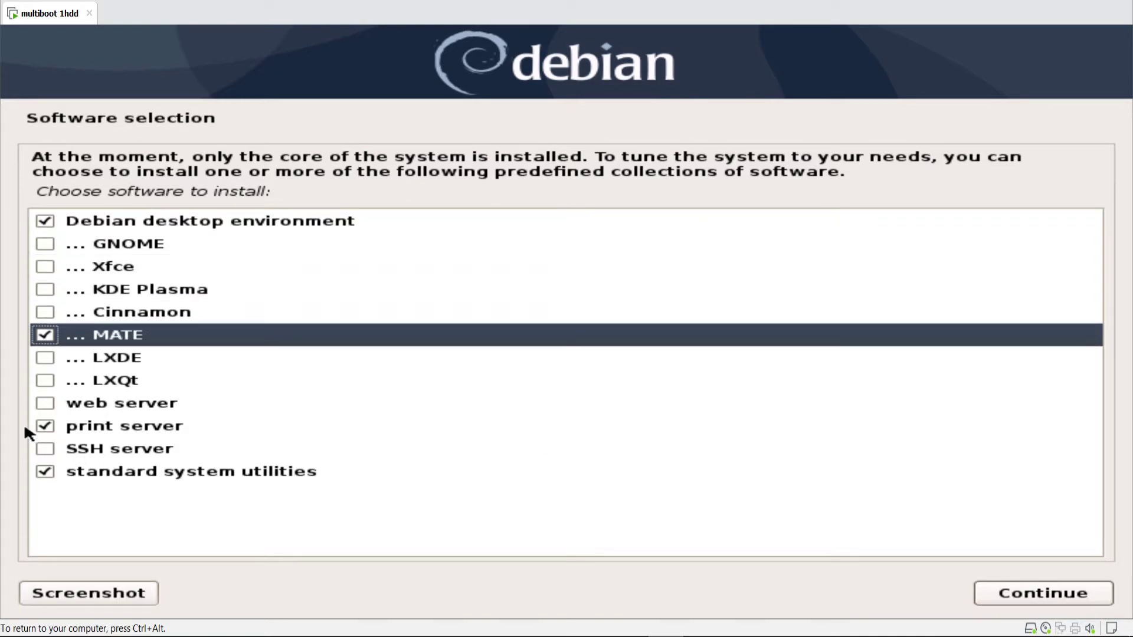
left_click(41, 433)
left_click(44, 447)
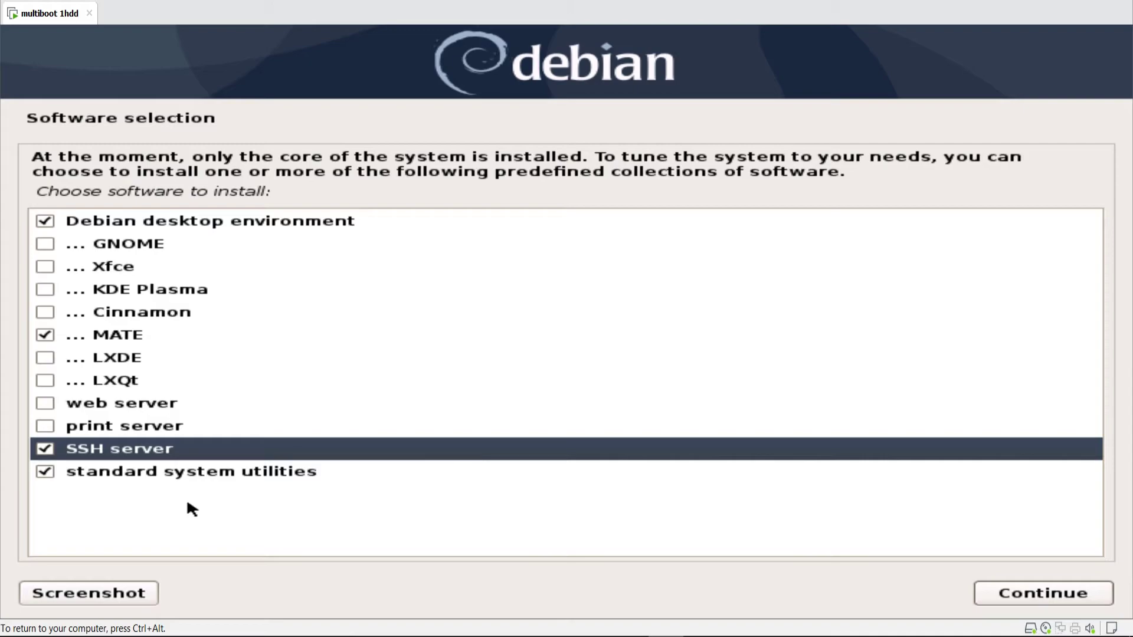
left_click(1042, 597)
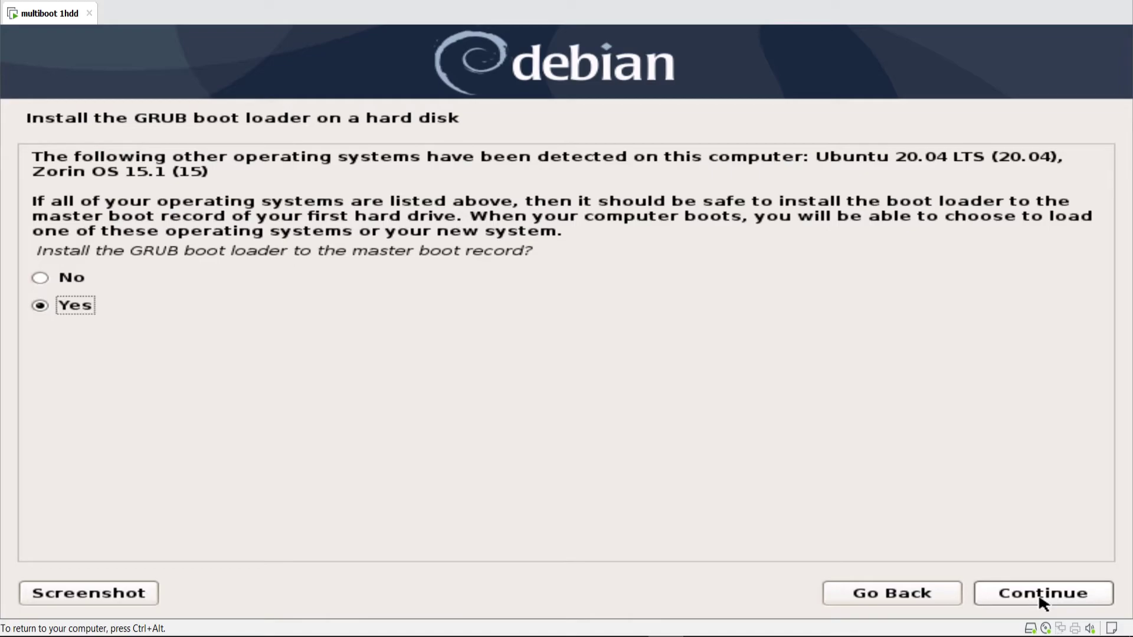
- Install GRUB to /dev/sda's master boot record, keep the clock on UTC, and finish installing
left_click(1042, 601)
key("Down")
left_click(1041, 598)
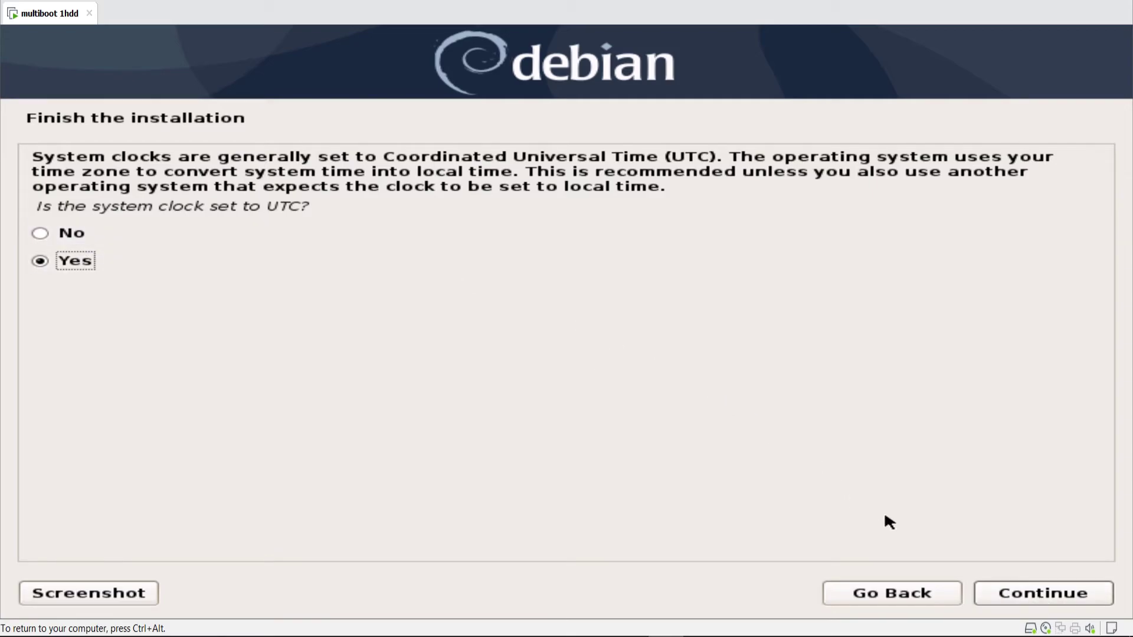
left_click(1088, 600)
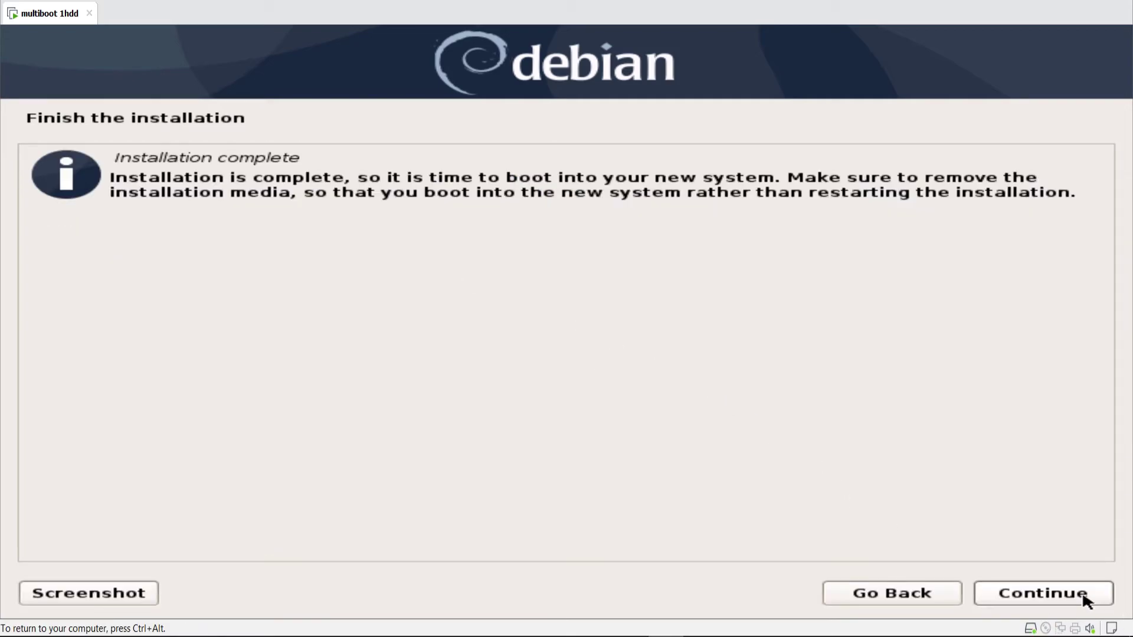
left_click(1088, 600)
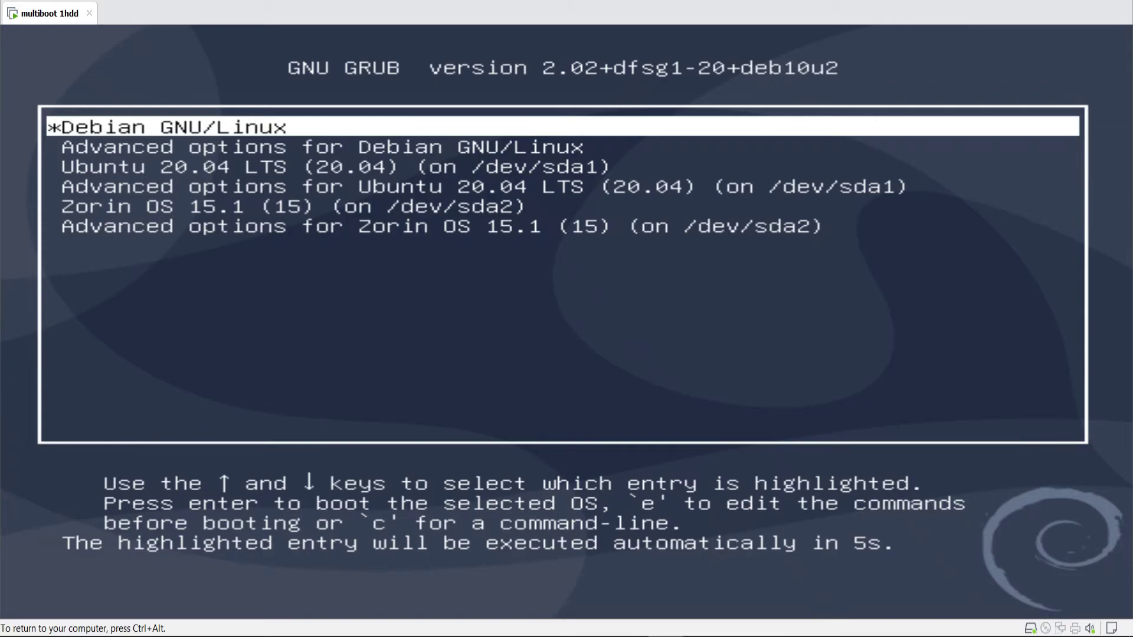
- Browse the Debian, Ubuntu 20.04 and Zorin OS GRUB entries, settle on Debian, then release input
key("Down")
key("Down")
key("Down")
key("Down")
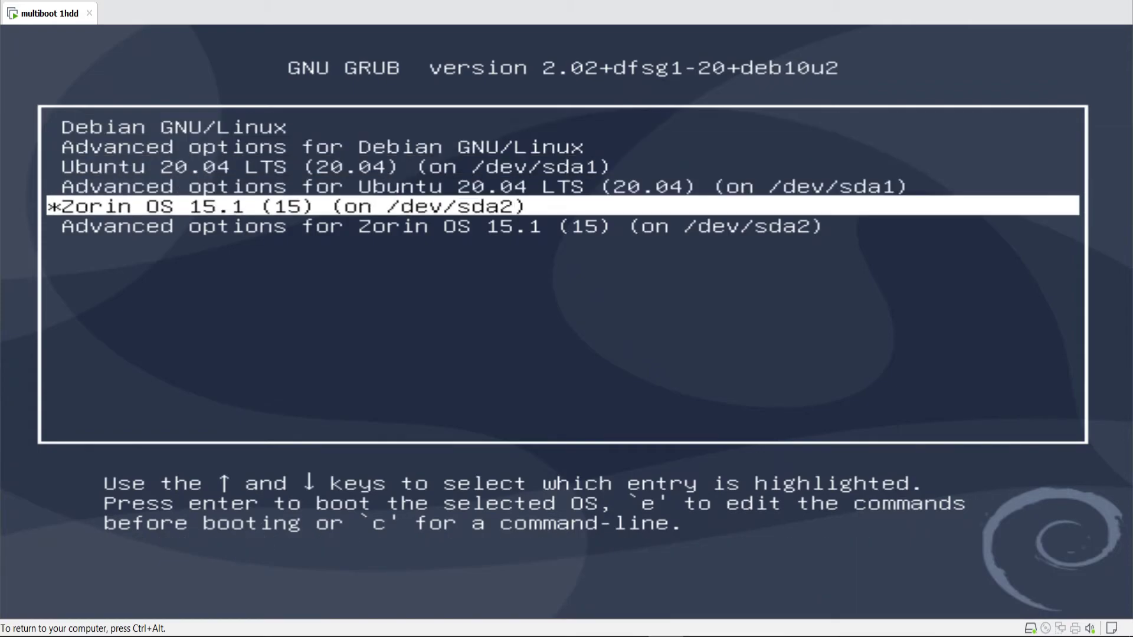
key("Up")
key("Up")
key("Up")
key("Up")
key("Down")
key("Down")
key("Down")
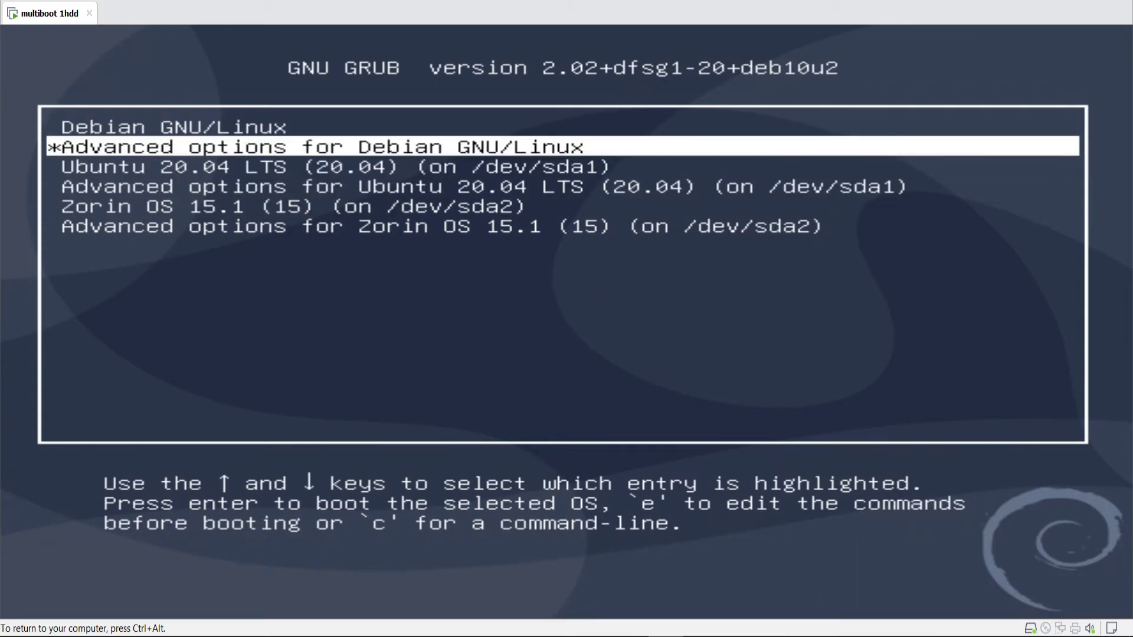
key("Down")
key("Up")
key("Up")
key("Up")
key("Up")
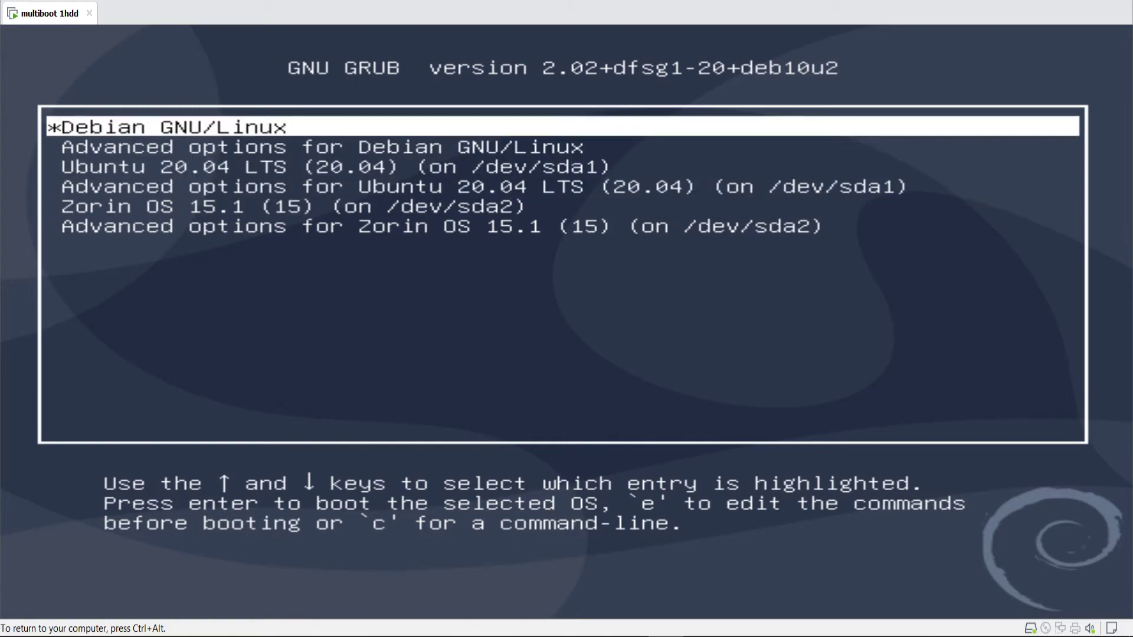
key("ctrl+alt")
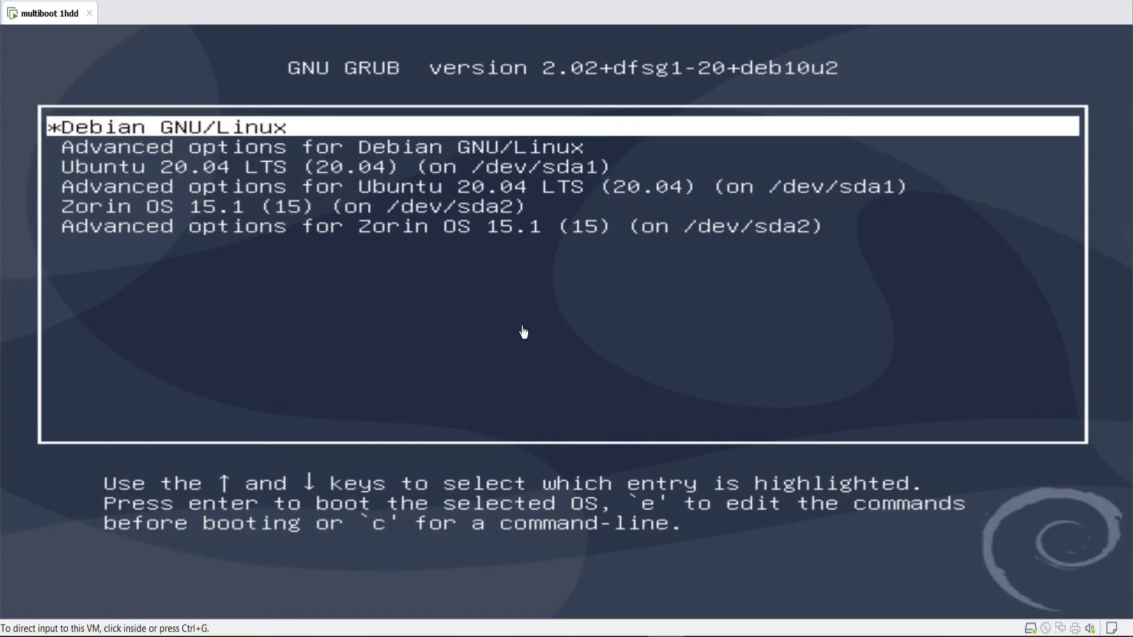
right_click(29, 22)
- Open the VM Settings at the CD/DVD (IDE) device
left_click(77, 246)
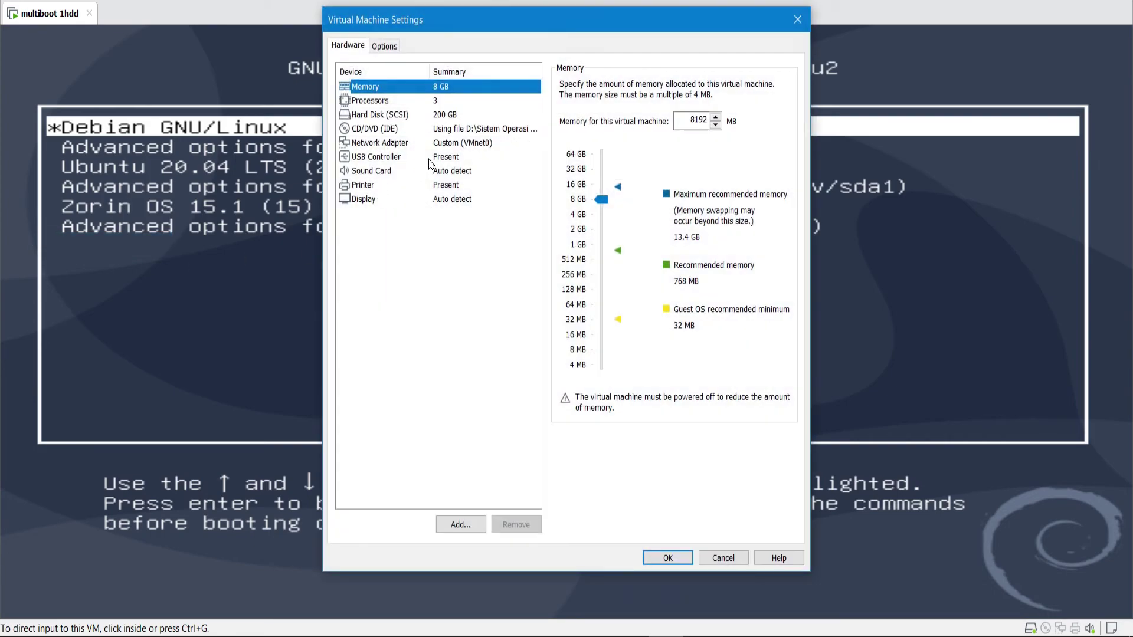
left_click(458, 145)
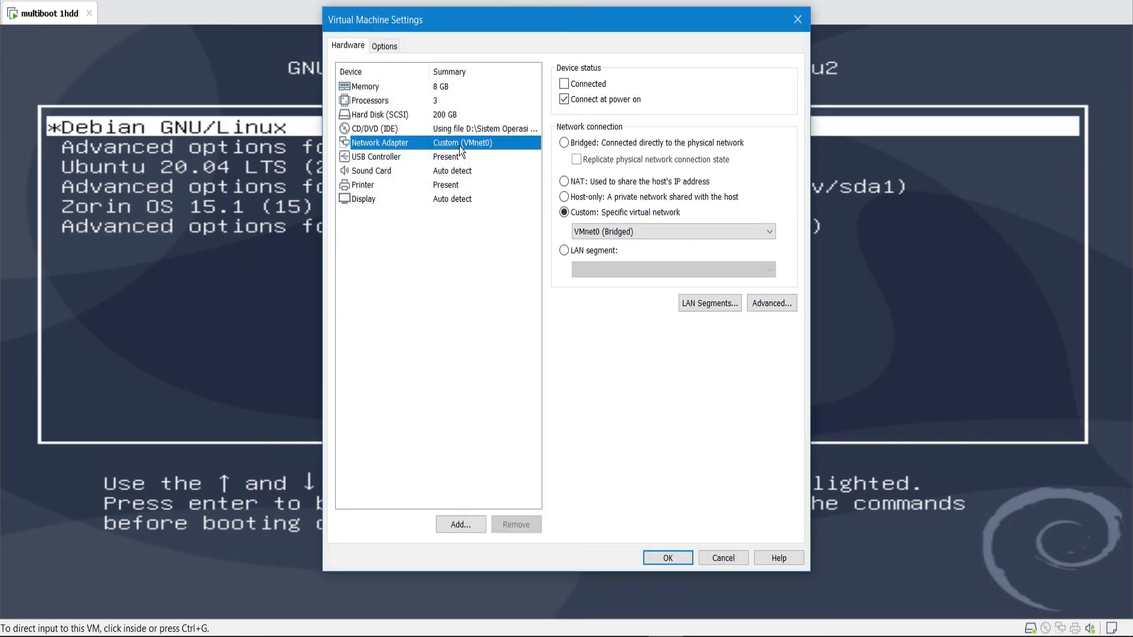
key("Up")
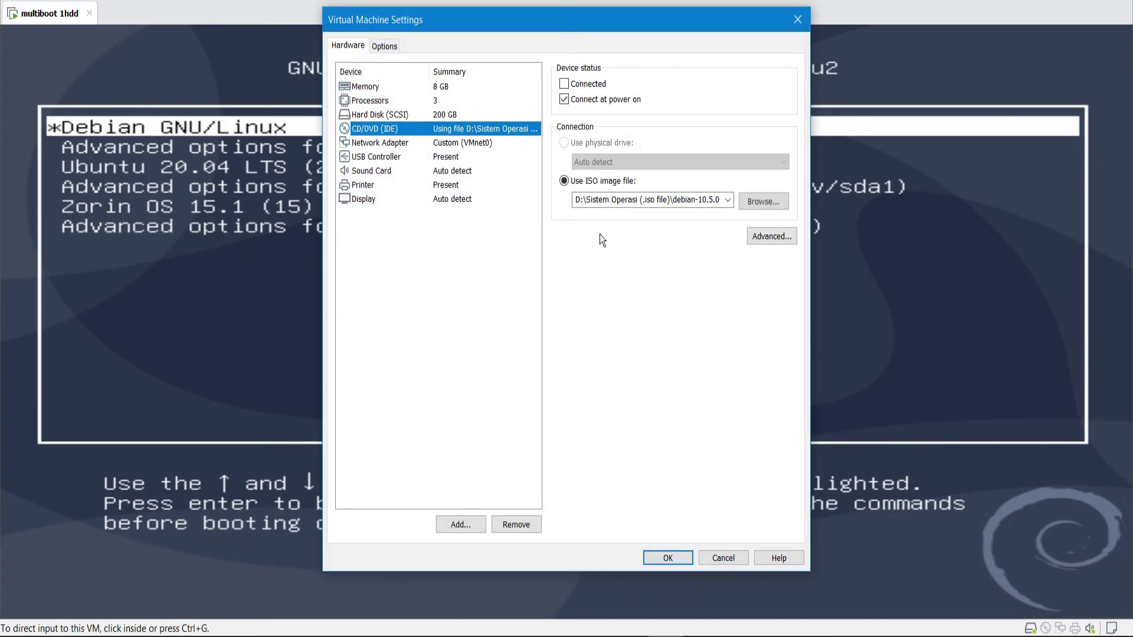
- Attach elementaryos-5.1-stable.20191202.iso as the disc image, save, and restart the guest
left_click(750, 202)
scroll(557, 240, "down", 5)
scroll(557, 243, "down", 6)
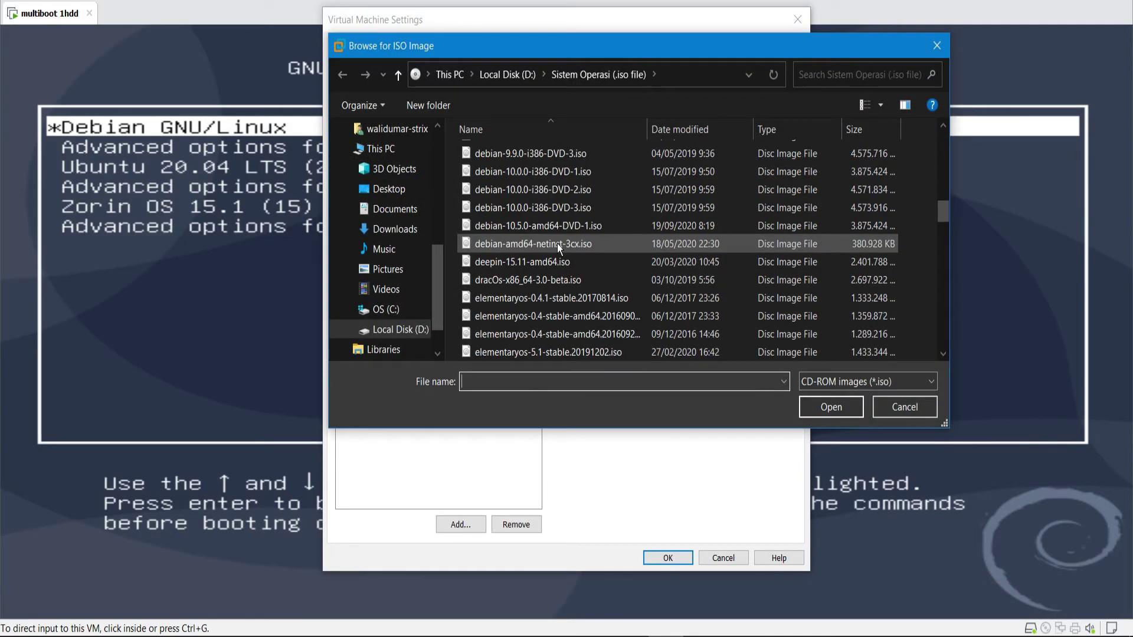
scroll(589, 334, "down", 1)
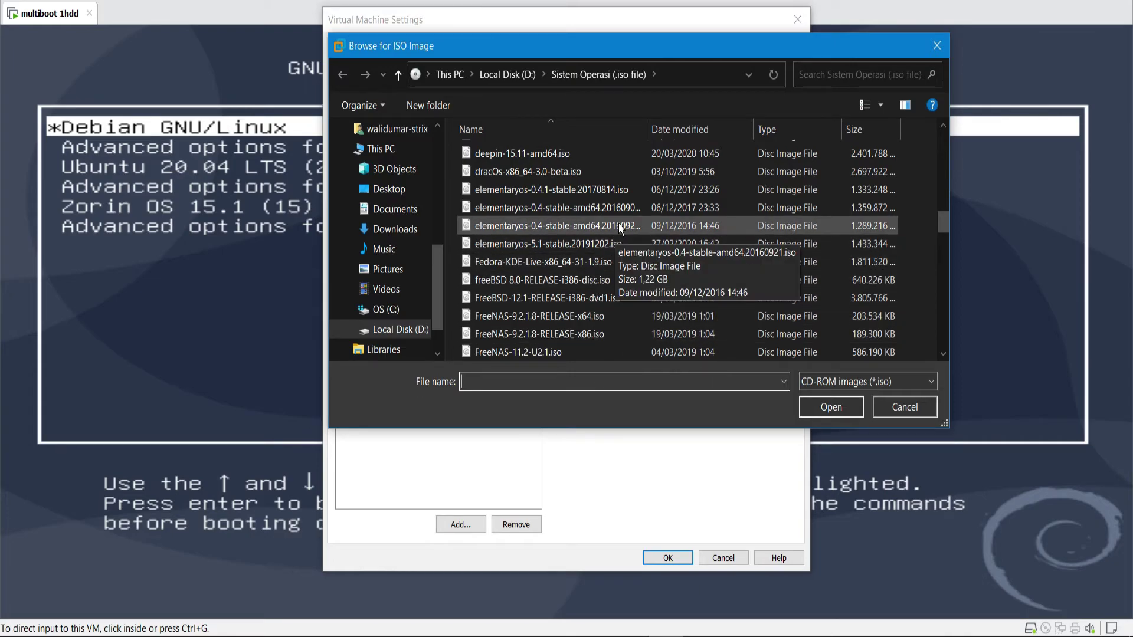
double_click(612, 242)
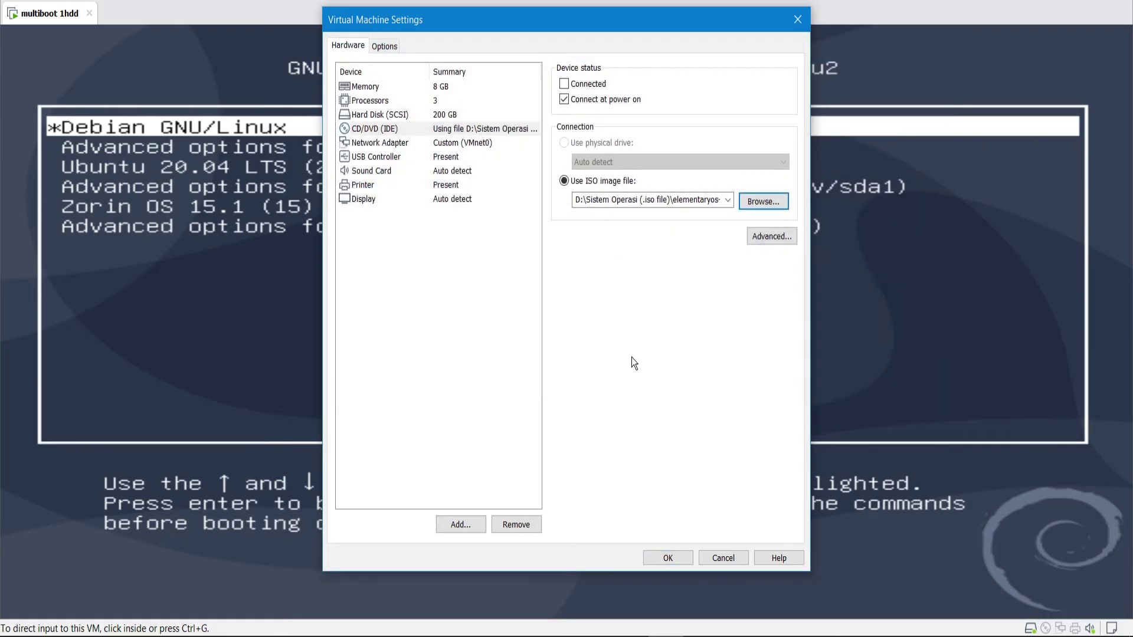
left_click(650, 555)
left_click(206, 57)
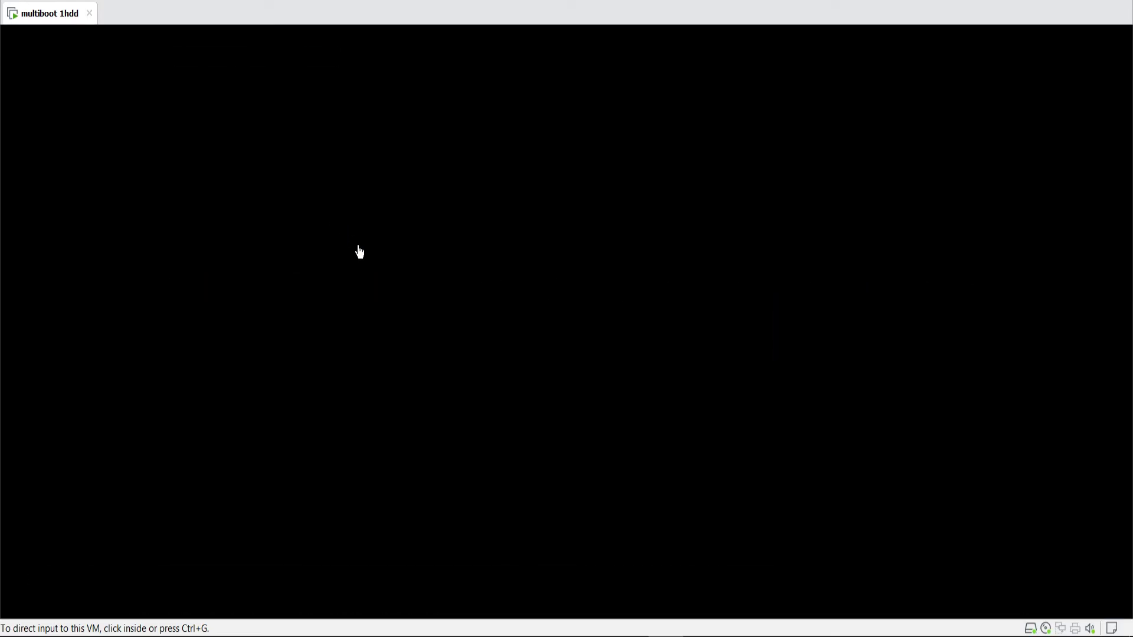
- Interrupt the boot countdown and start the 'Try or install elementary OS' entry
left_click(360, 252)
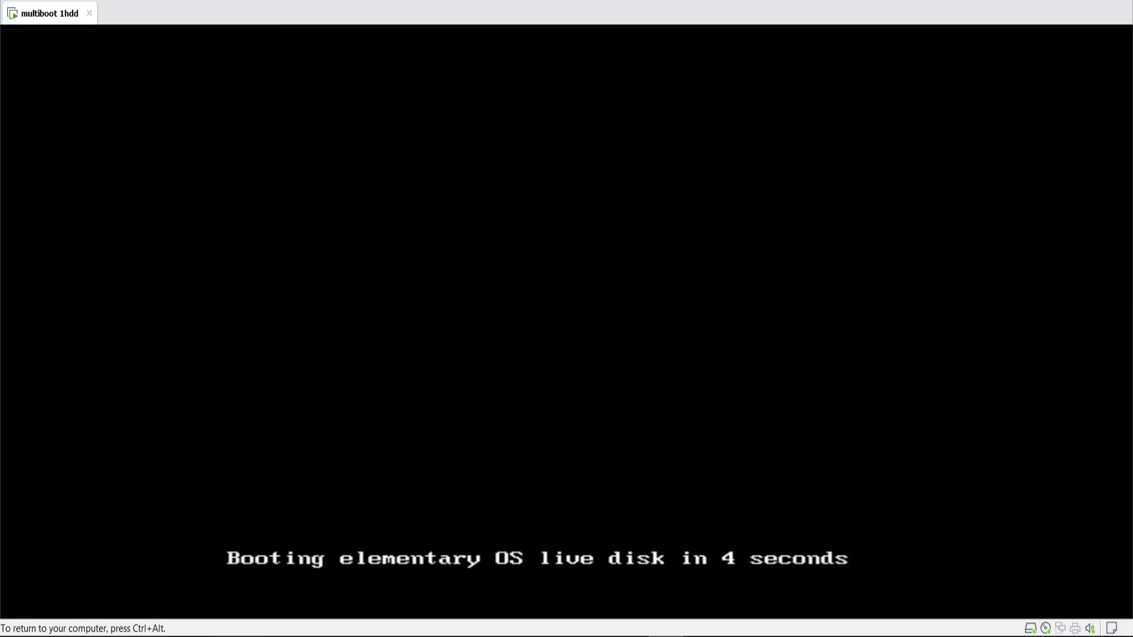
key("Escape")
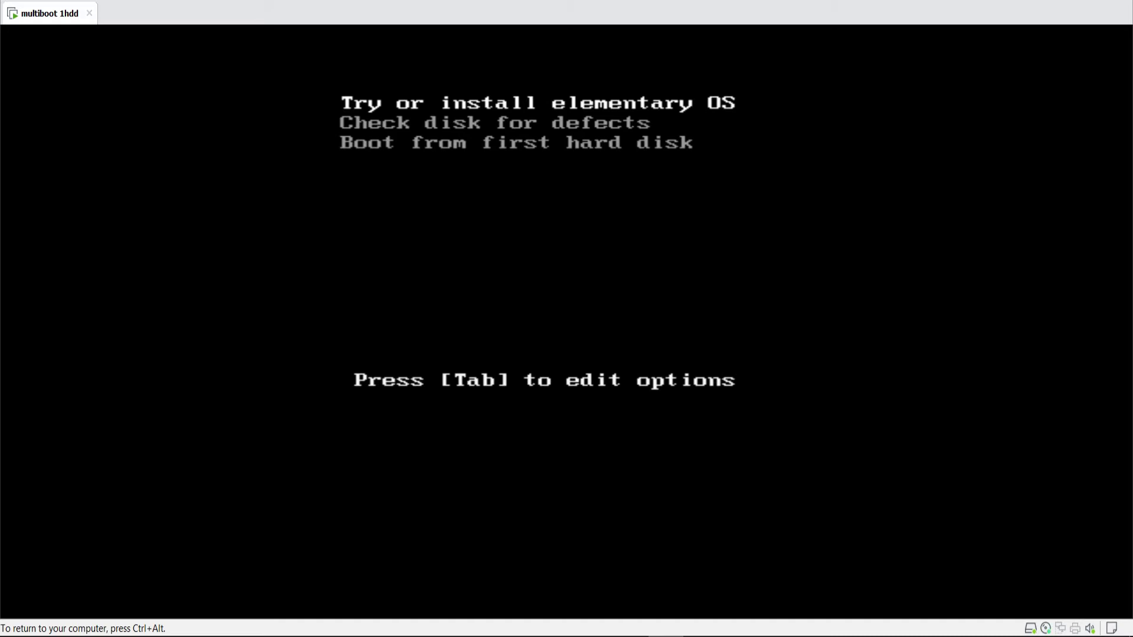
key("Return")
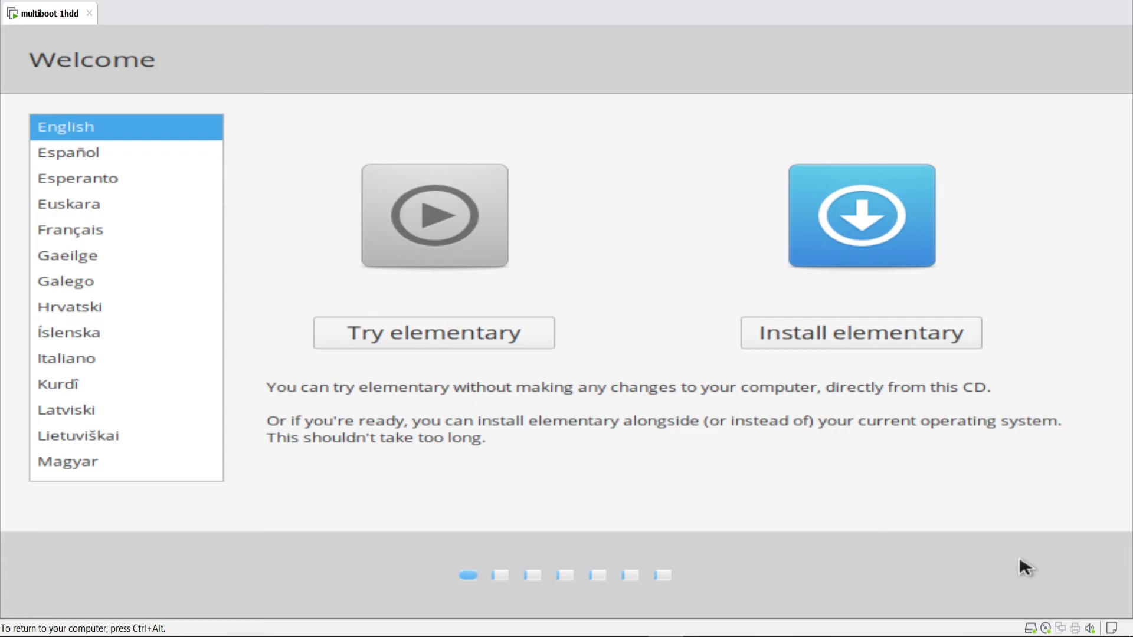
- Start Install elementary, keep the English (US) layout and update defaults, and choose 'Something else'
left_click(774, 332)
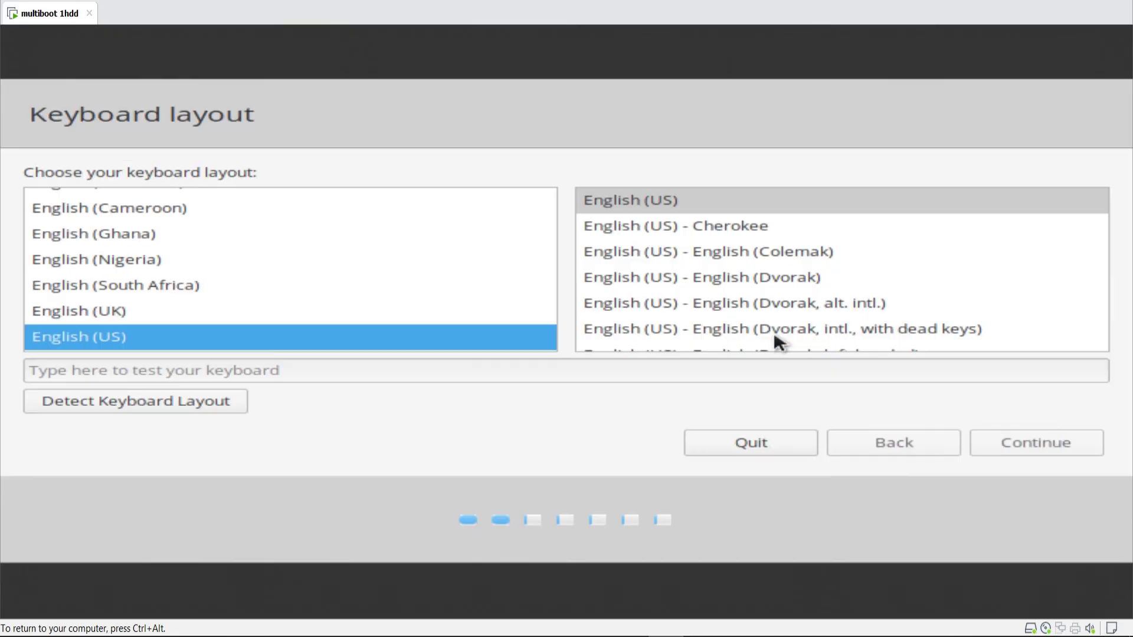
left_click(1022, 447)
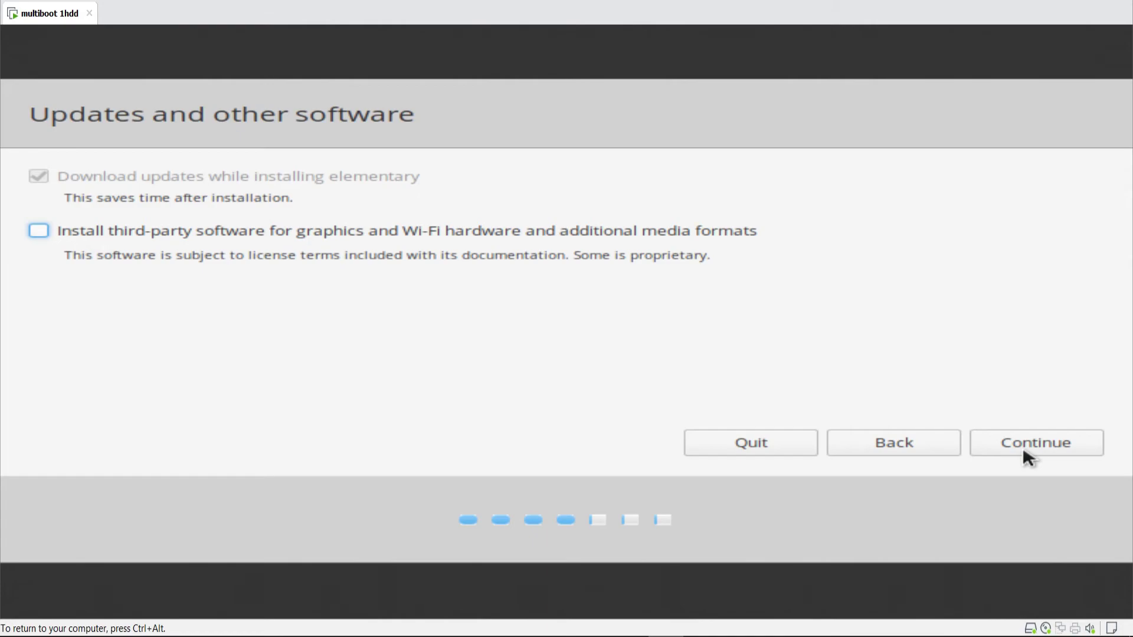
left_click(1022, 447)
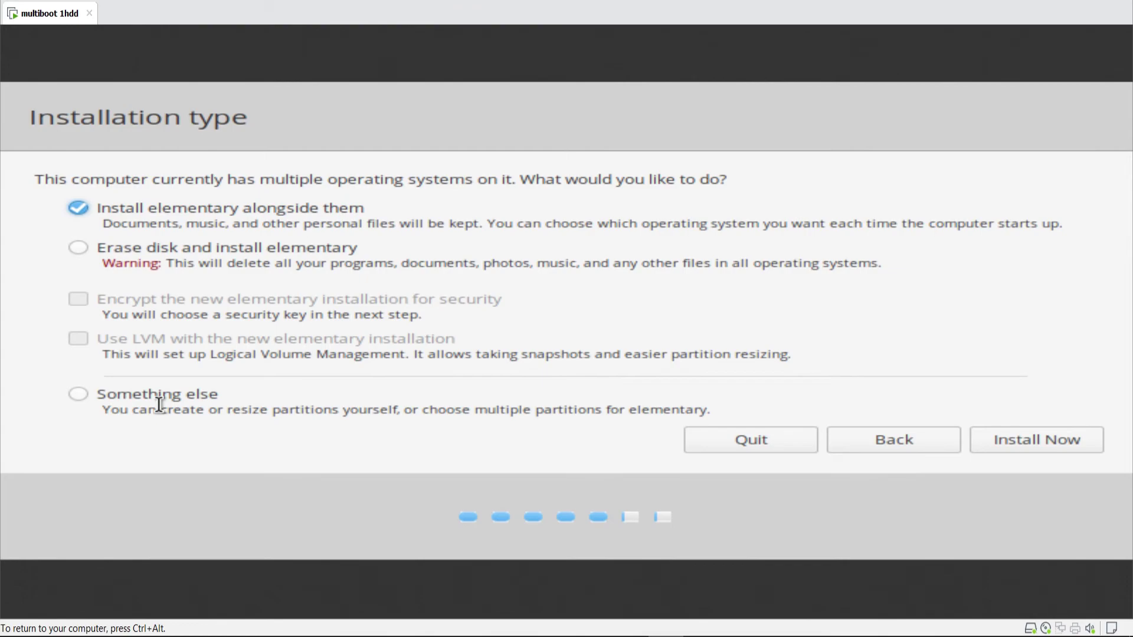
left_click(161, 395)
left_click(1034, 441)
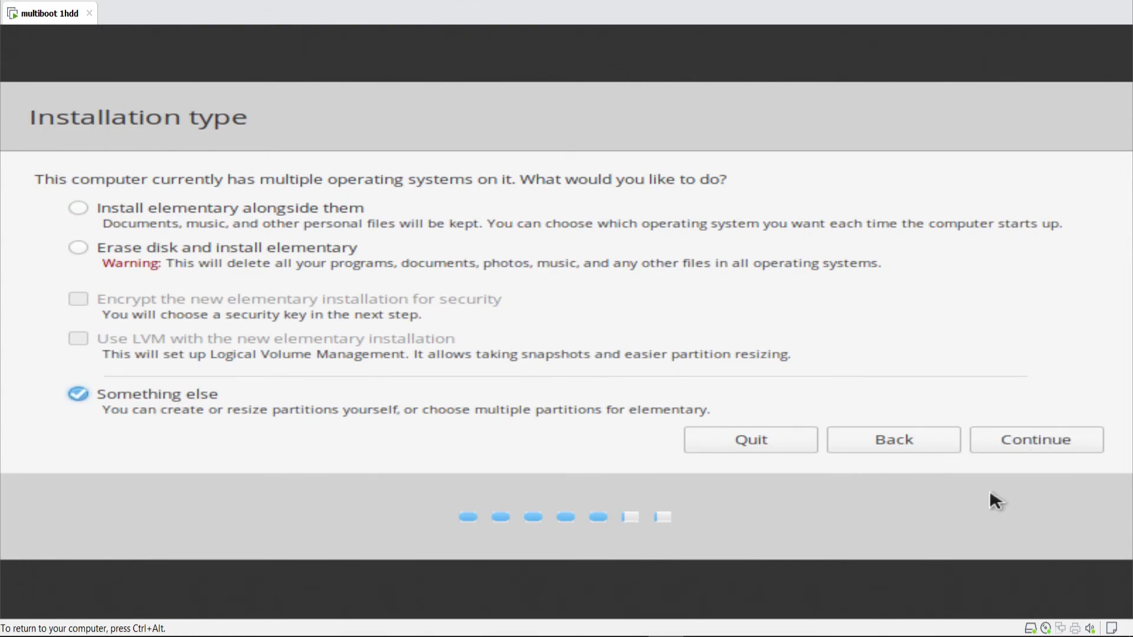
left_click(1033, 438)
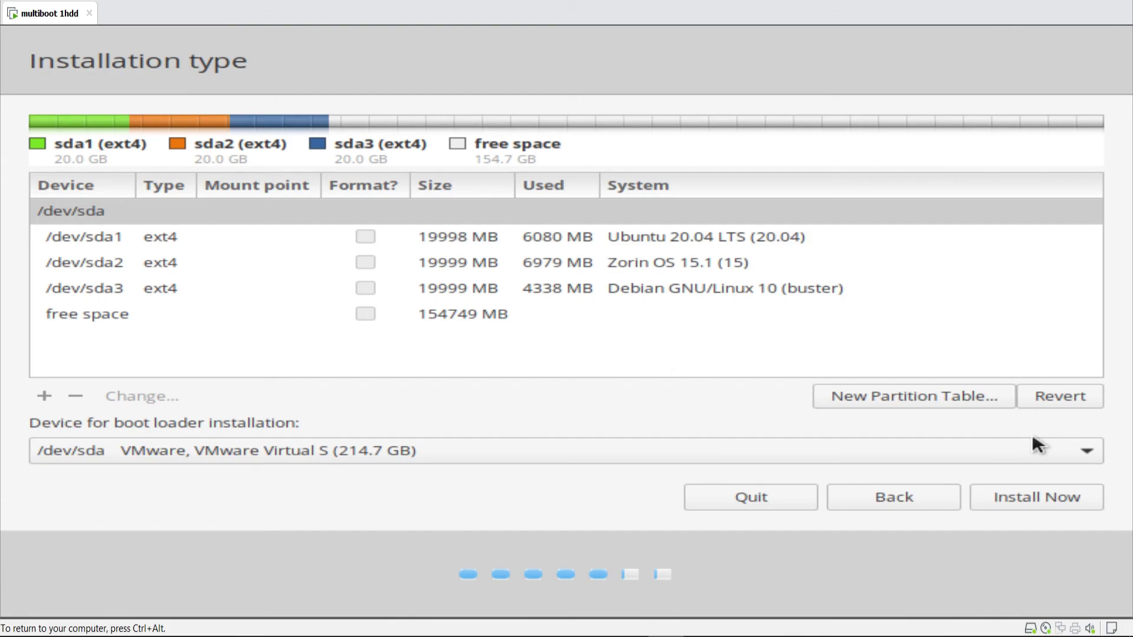
- Create a 20000 MB primary partition mounted at / in the free space
left_click(313, 323)
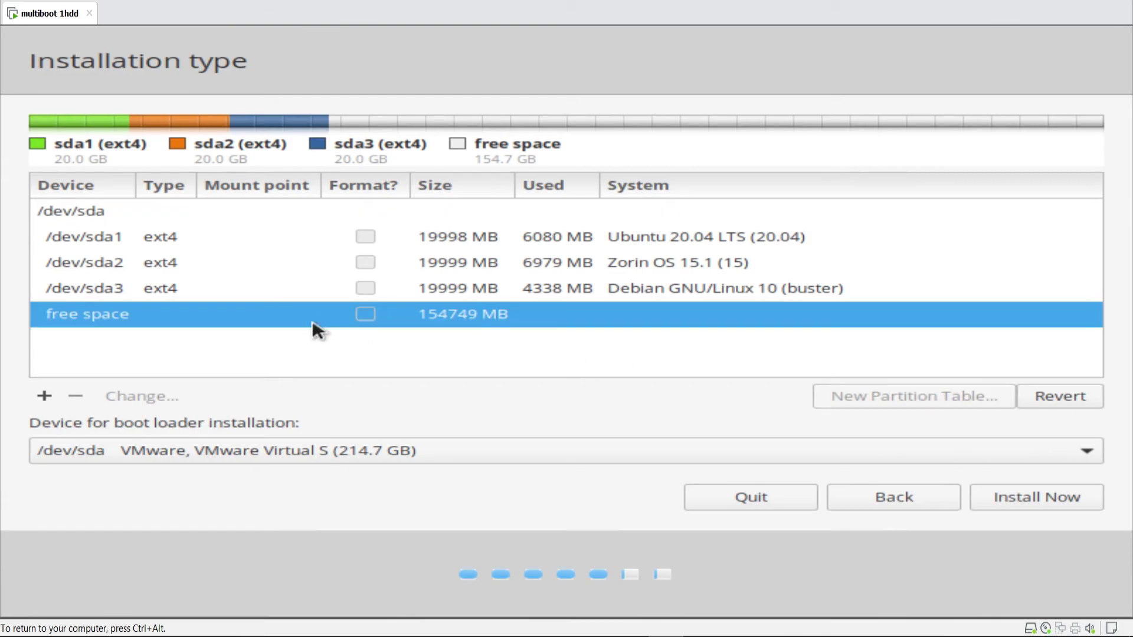
left_click(43, 399)
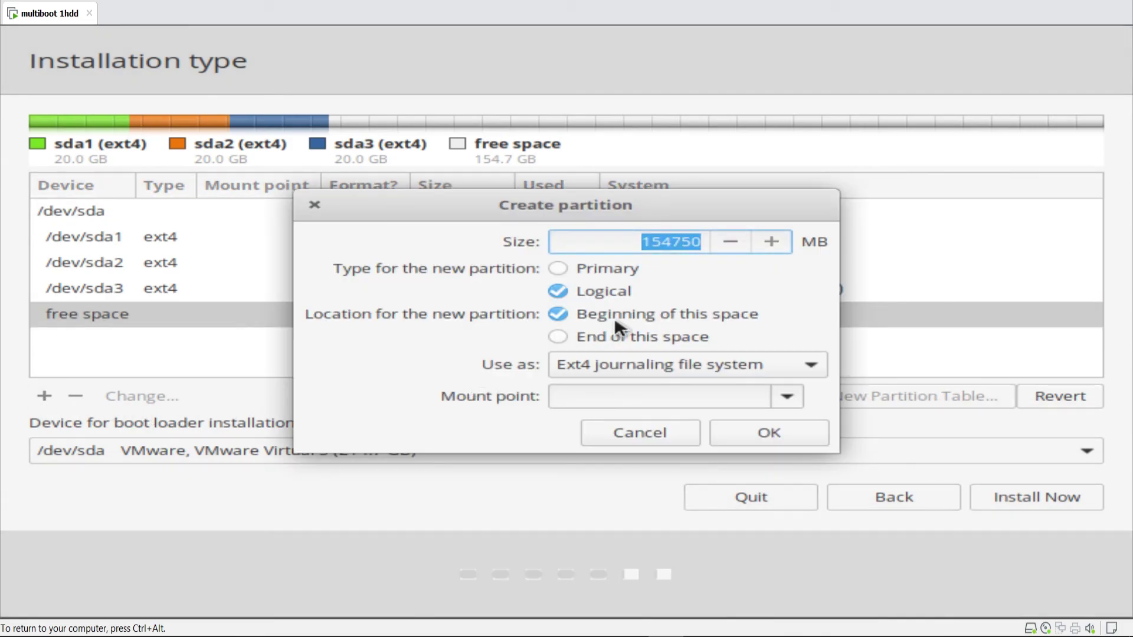
type("20000")
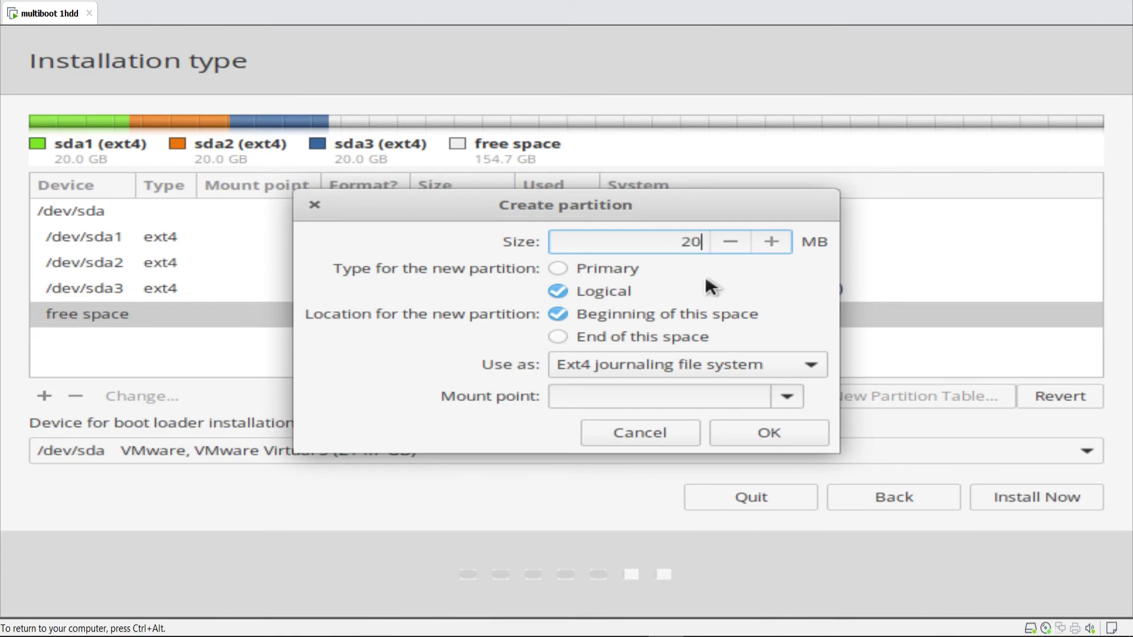
left_click(600, 268)
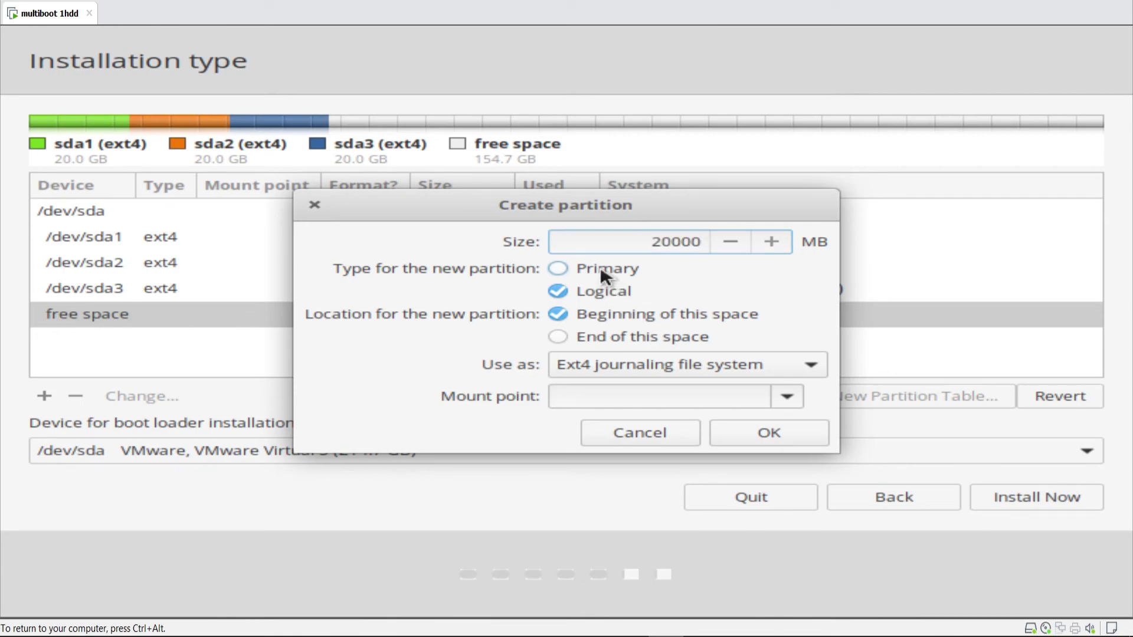
left_click(788, 396)
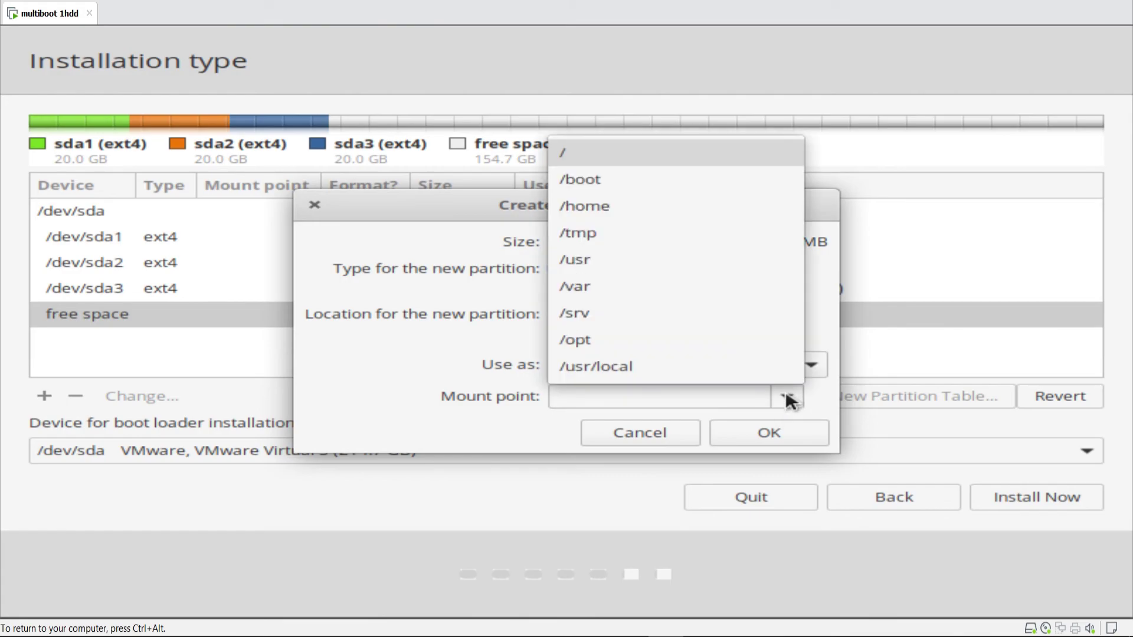
left_click(622, 158)
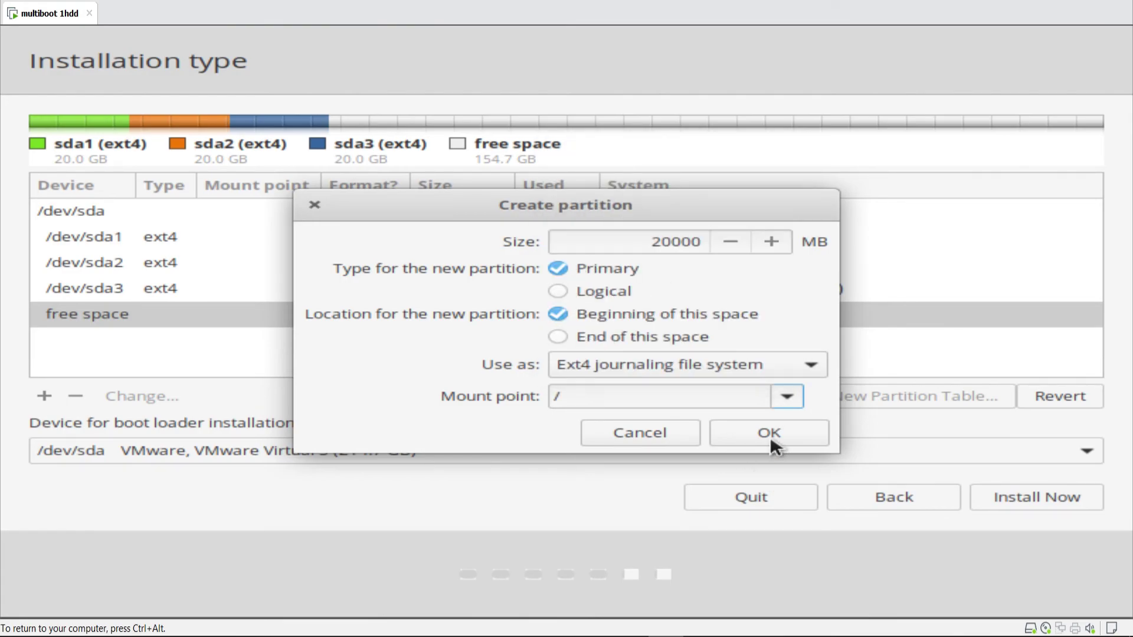
left_click(770, 437)
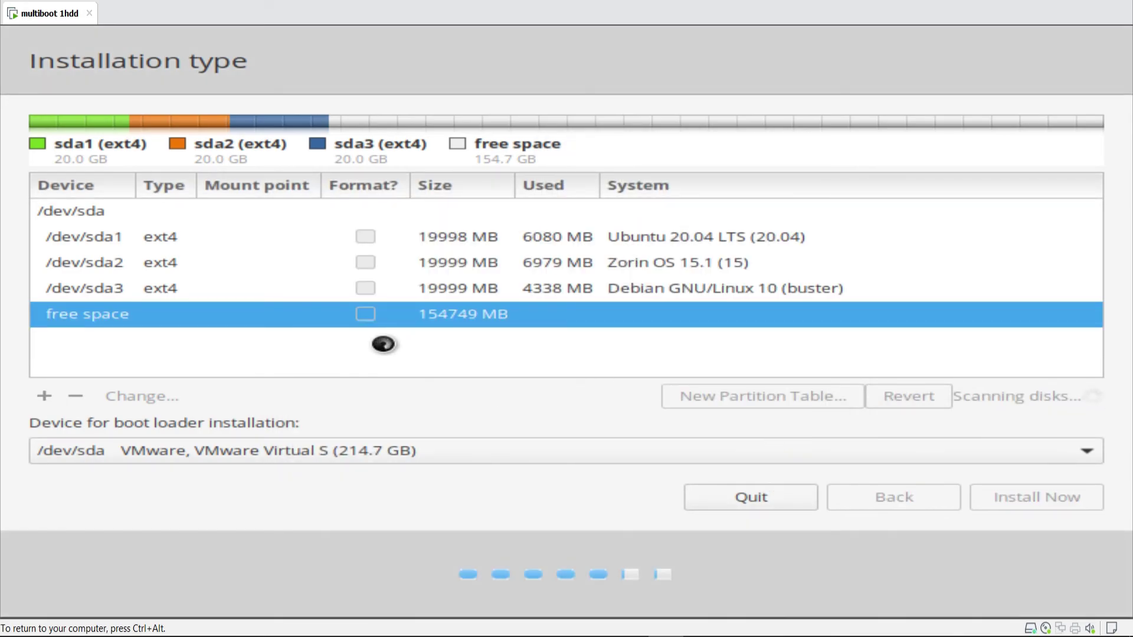
- Select the new sda4 root partition and start Install Now, confirming the disk write
left_click(433, 287)
left_click(445, 239)
left_click(448, 310)
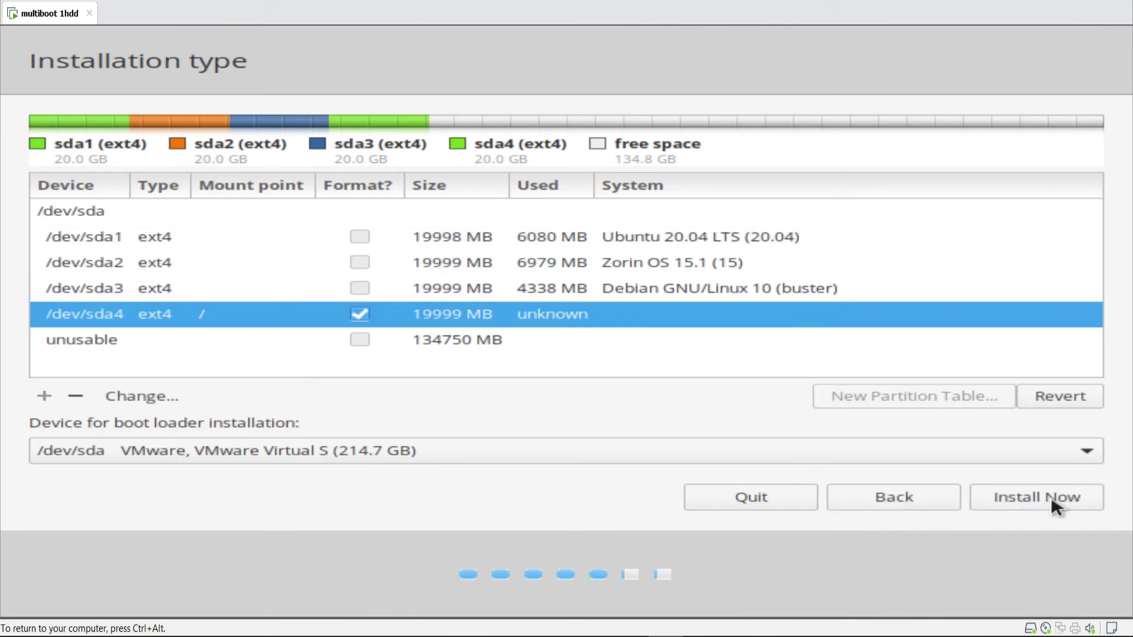
left_click(1052, 498)
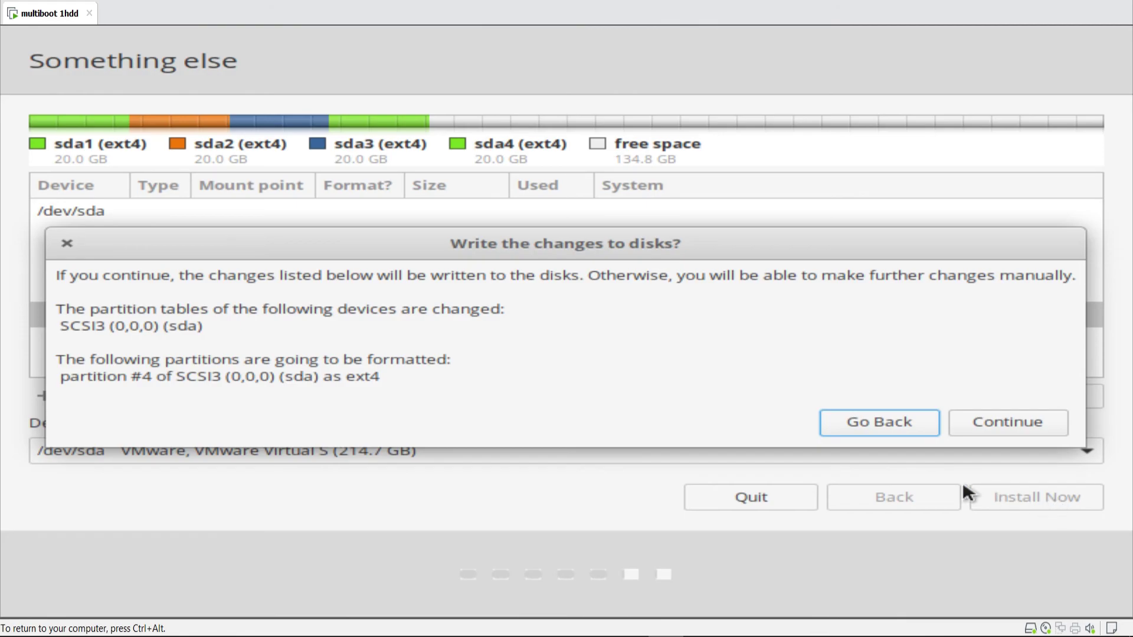
left_click(991, 425)
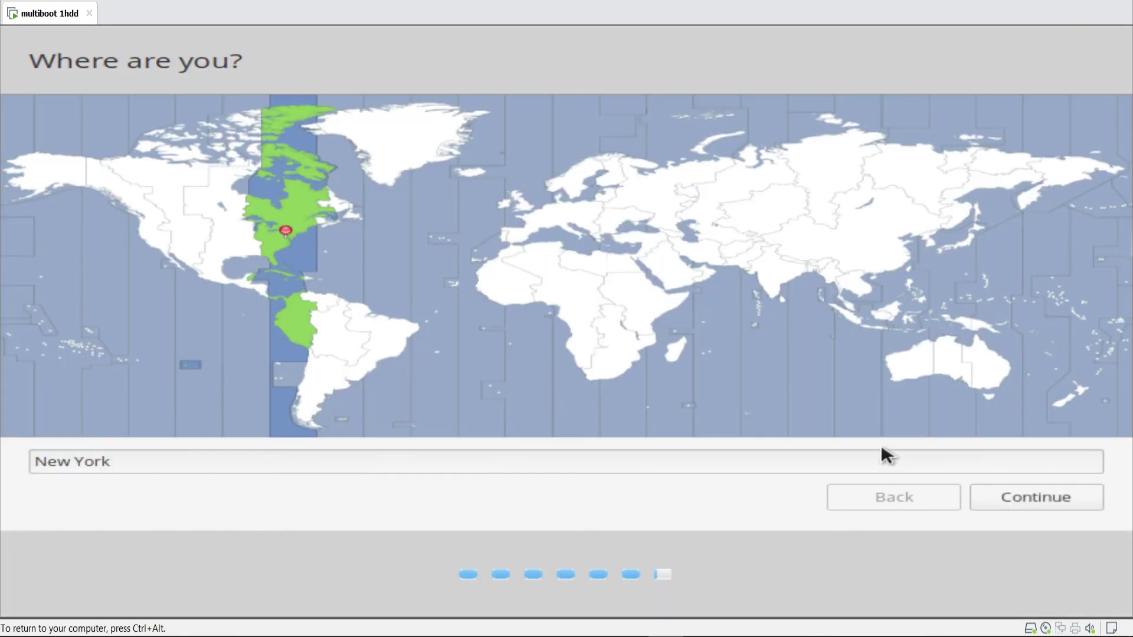
- Set the Makassar timezone, then enter the user's name, computer name and password
left_click(906, 318)
left_click(987, 500)
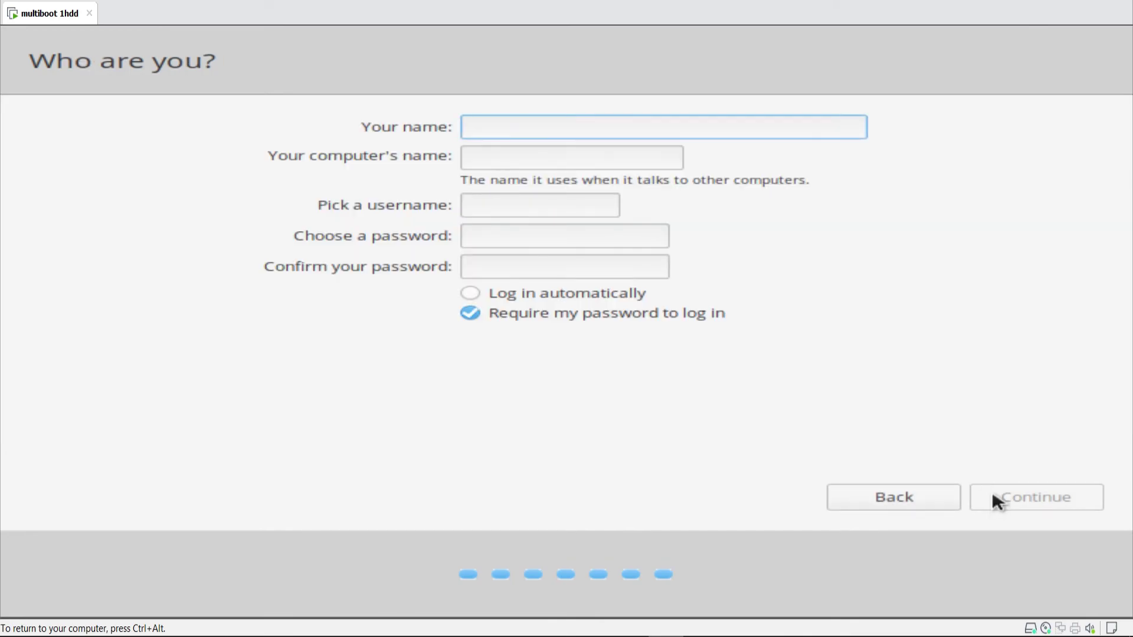
type("walid")
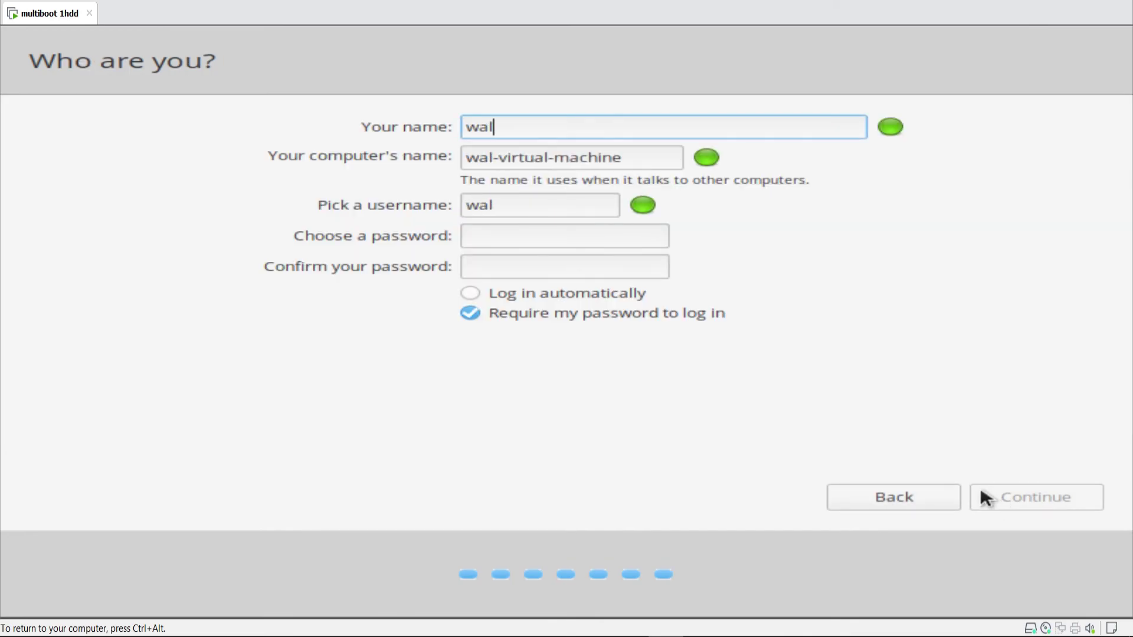
key("Tab")
type("walid")
key("Tab")
key("Tab")
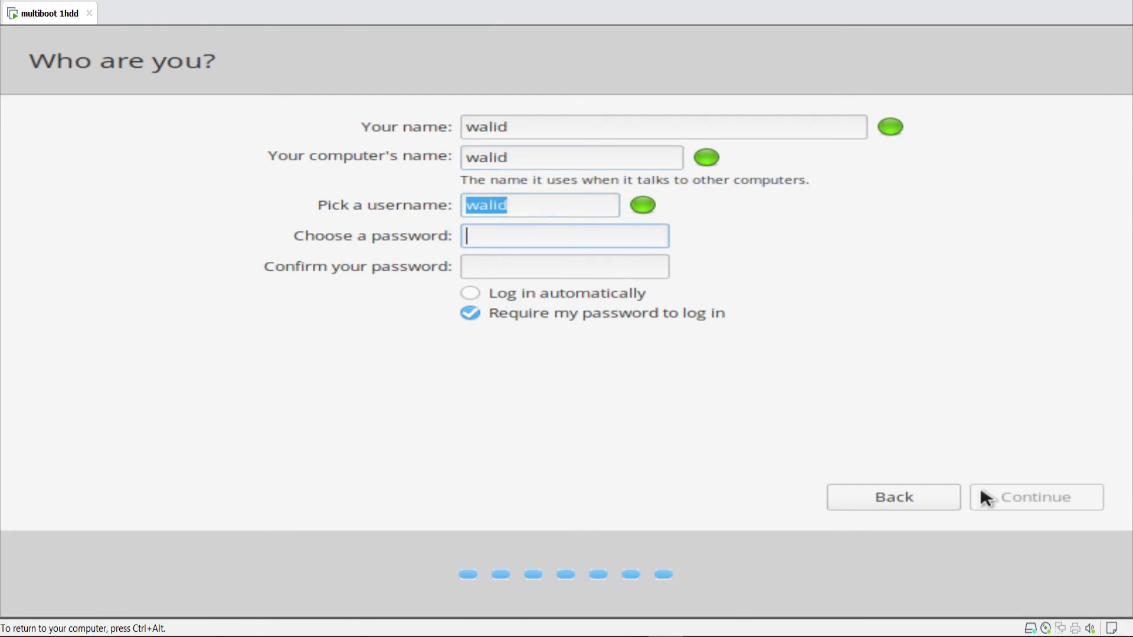
type("123")
key("Tab")
type("123")
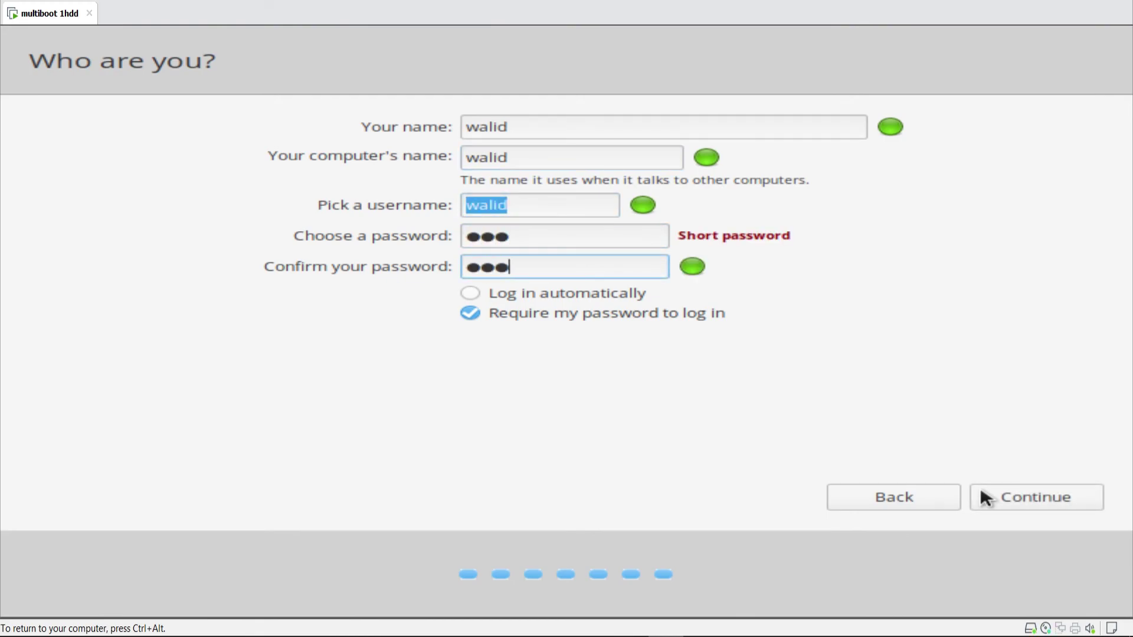
left_click(982, 491)
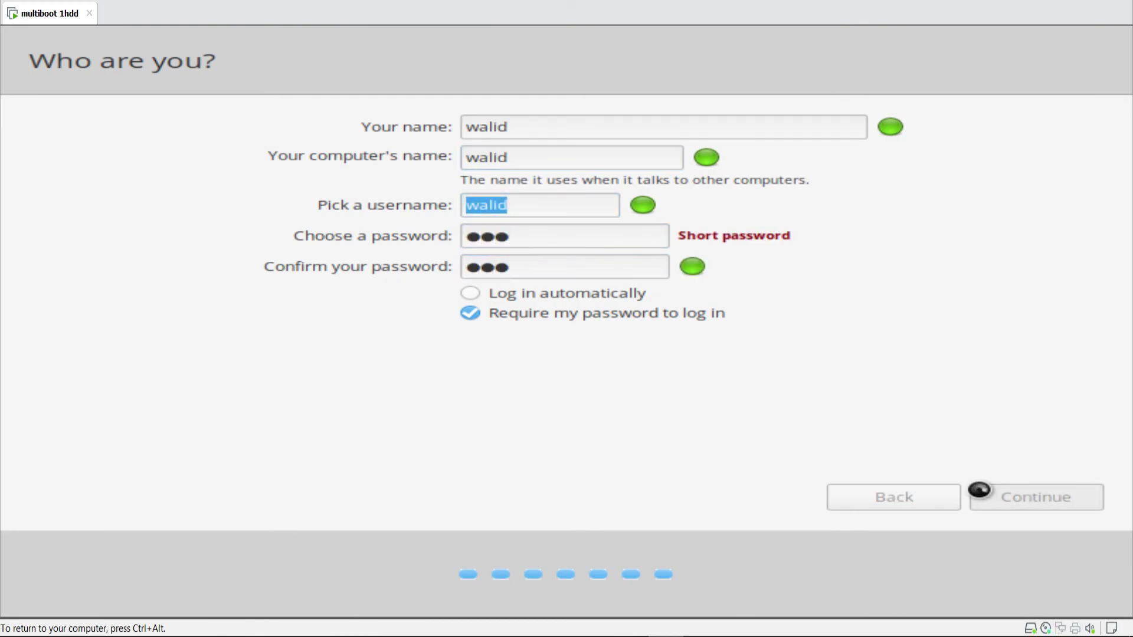